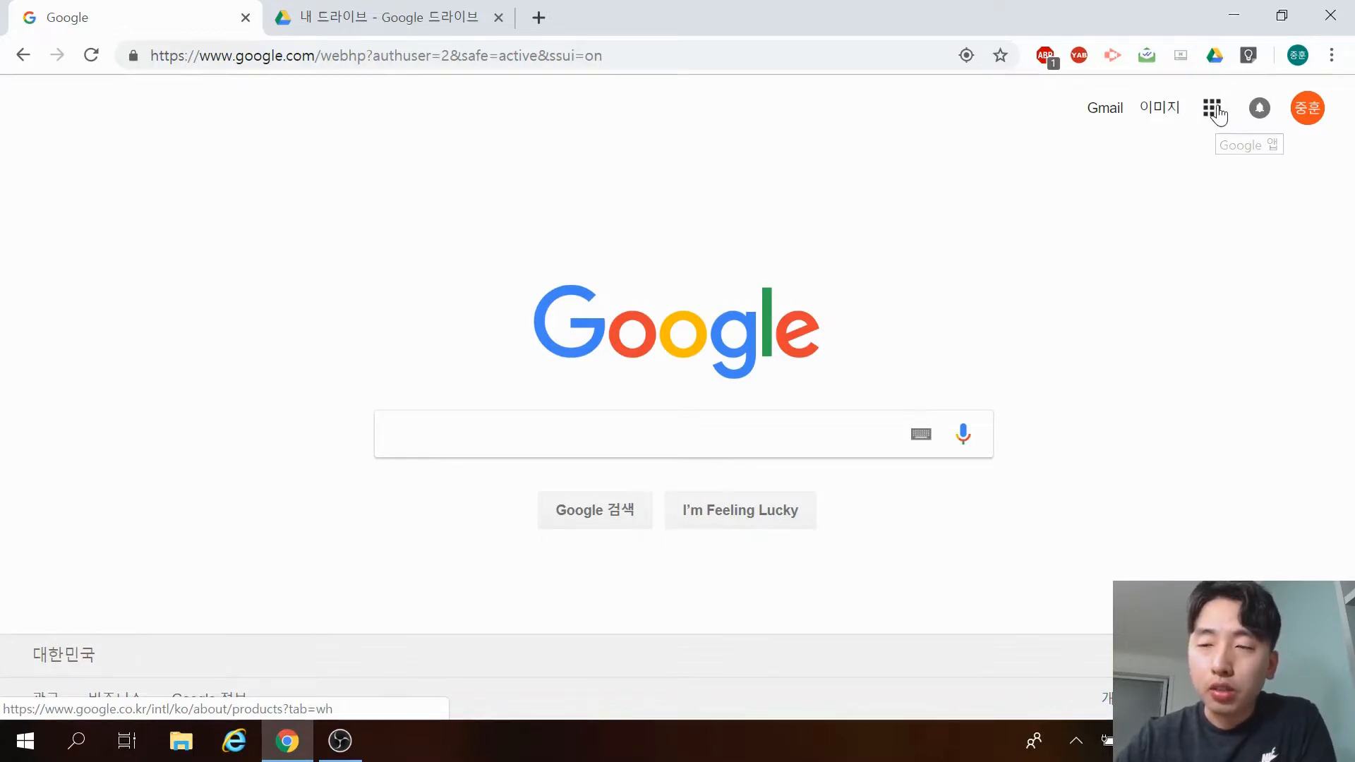
Go to Google Drive through the Drive (드라이브) tile in the Google apps panel.
click(1212, 109)
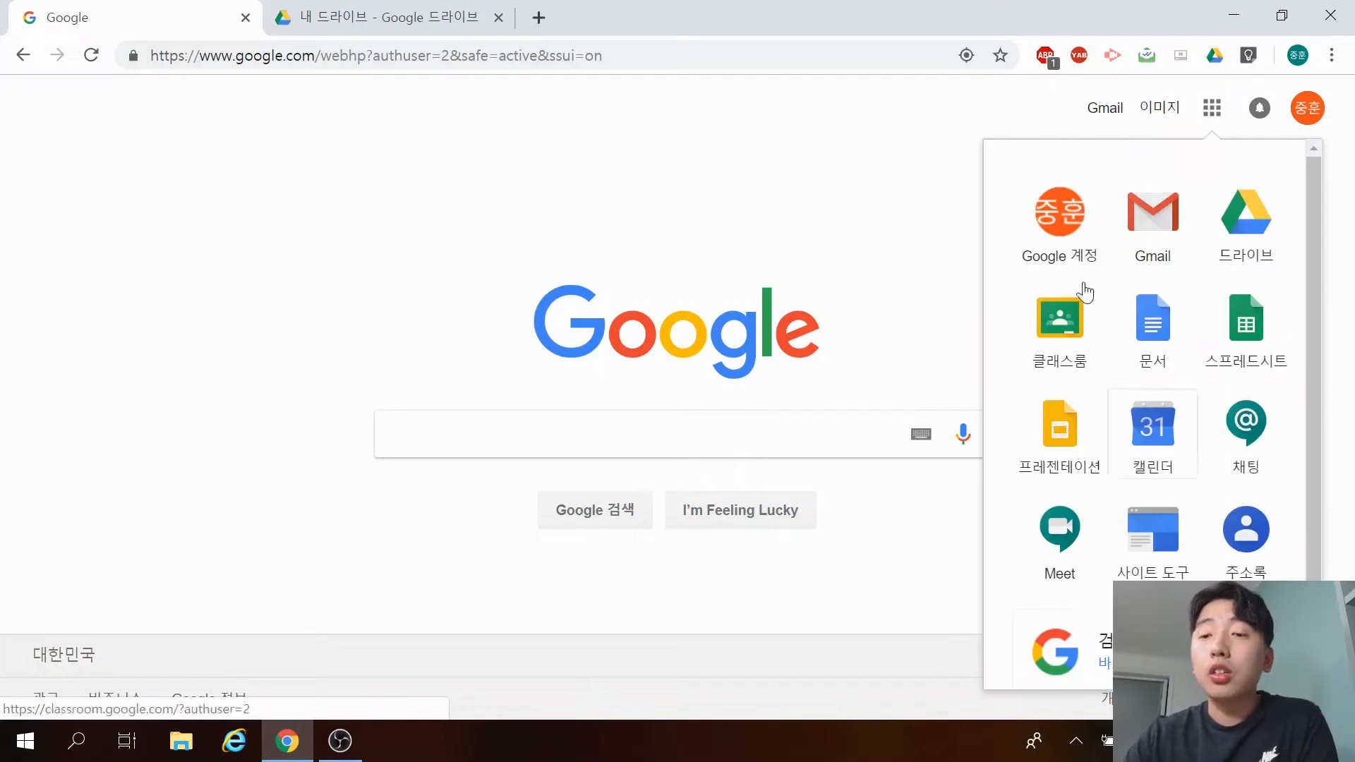
scroll(1205, 453, down, 10)
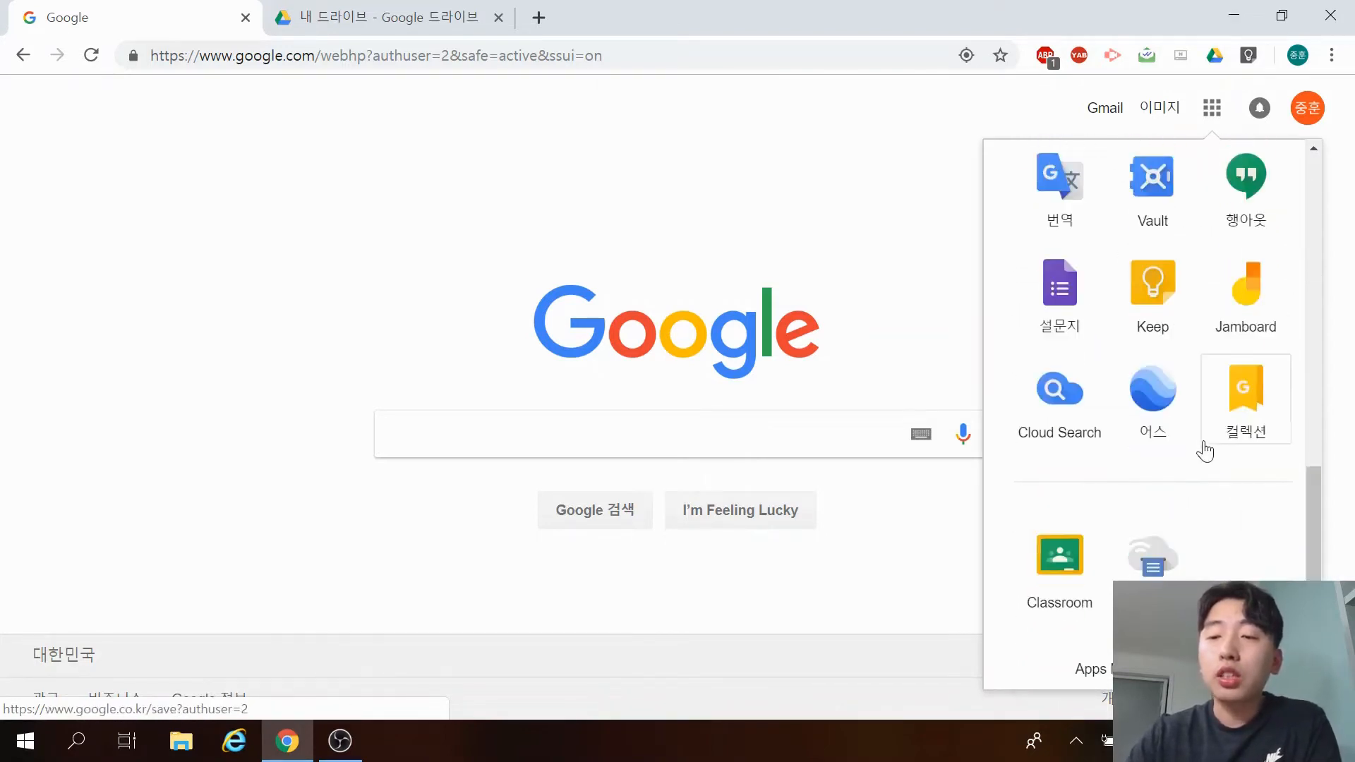
scroll(1173, 377, up, 1)
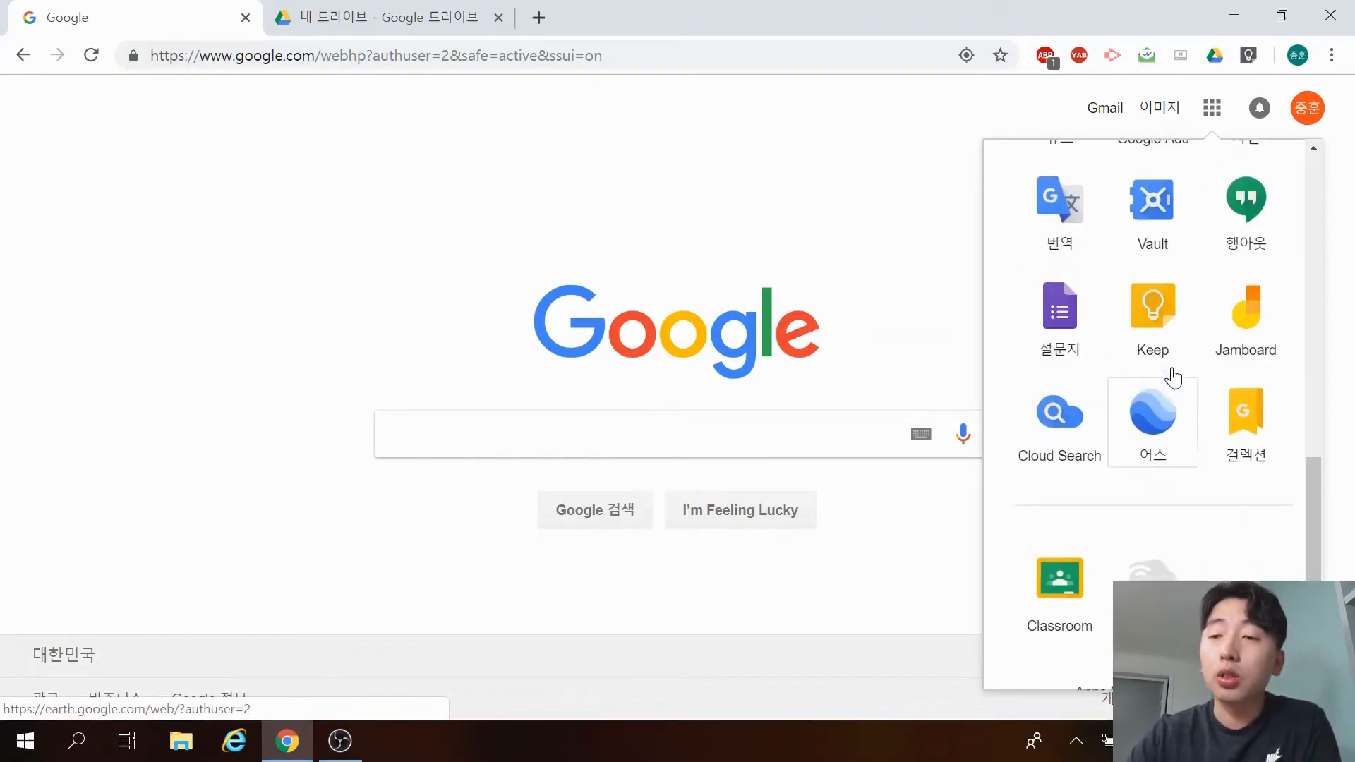
scroll(1173, 378, up, 10)
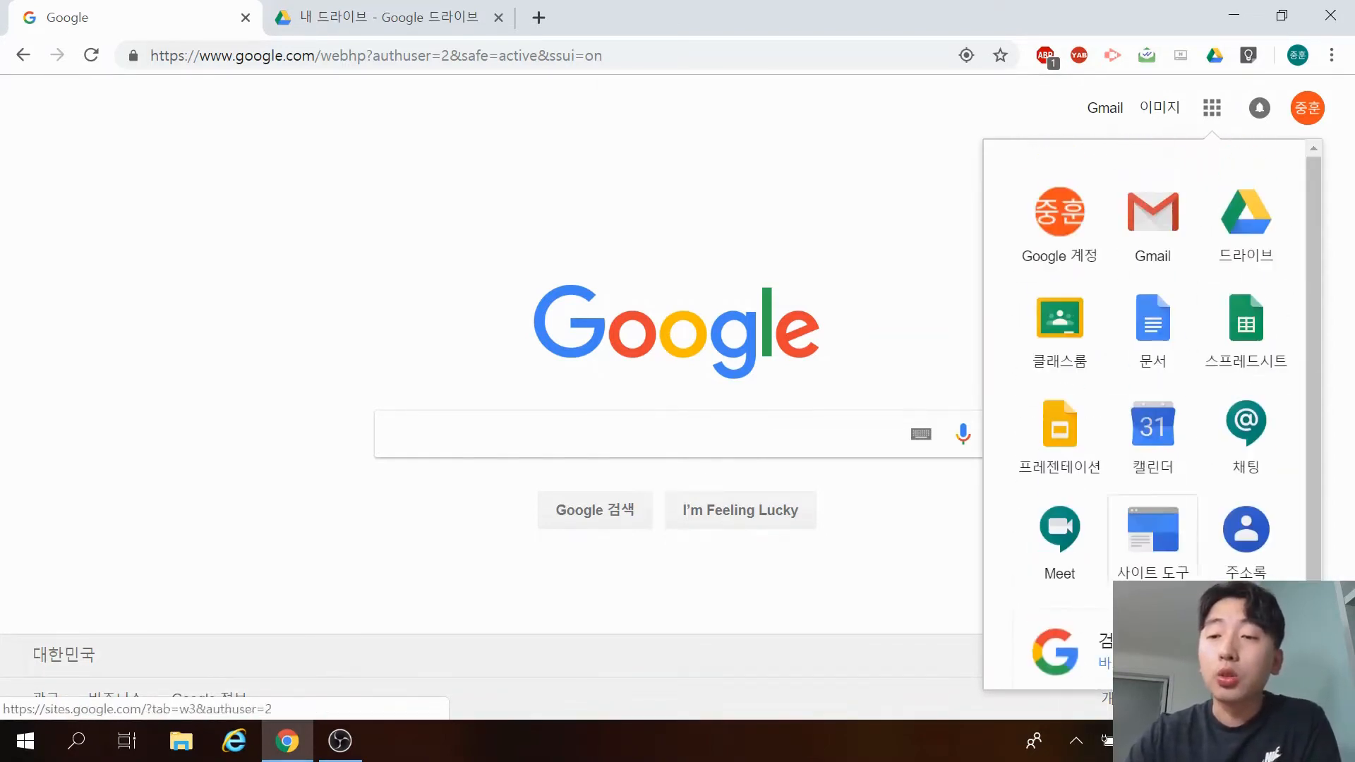
click(1235, 244)
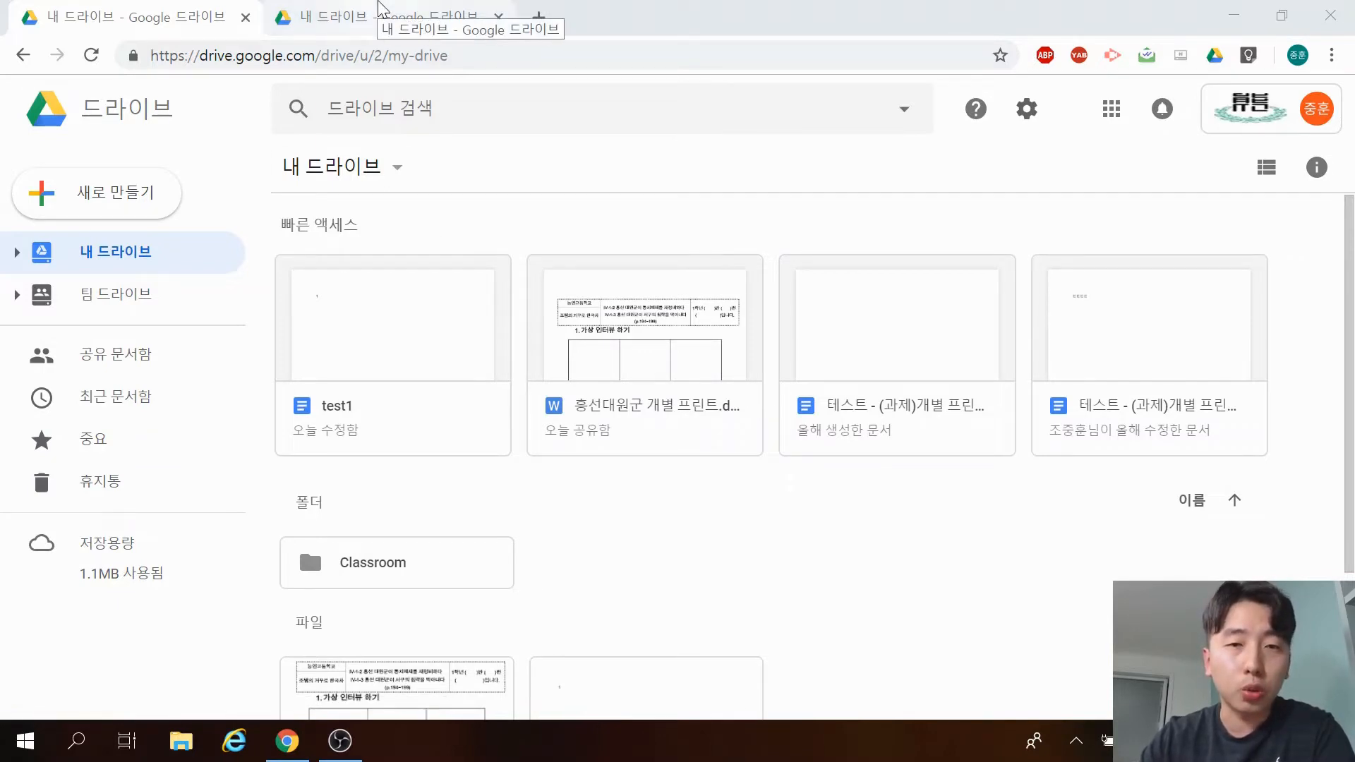
Switch to the second account's Drive and open 저장용량 업그레이드 to buy more storage.
click(381, 13)
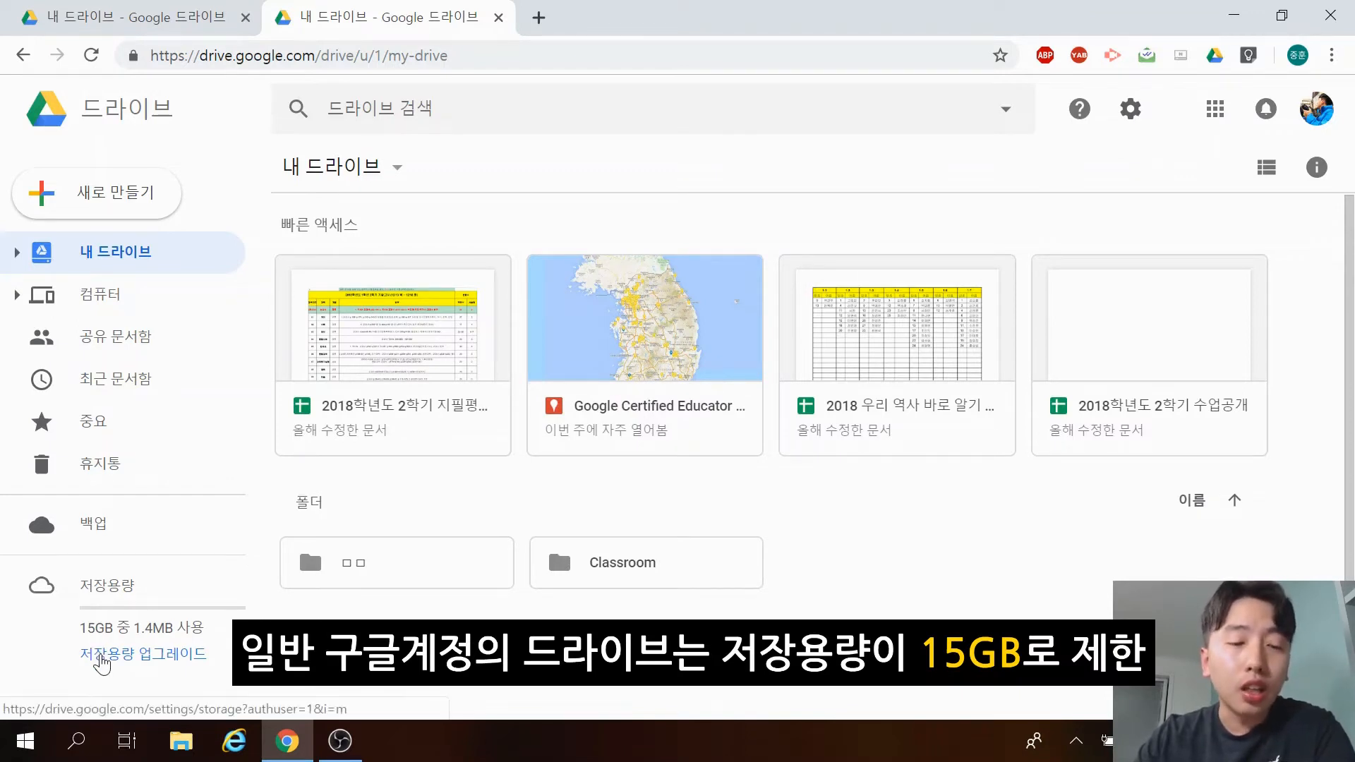
click(101, 656)
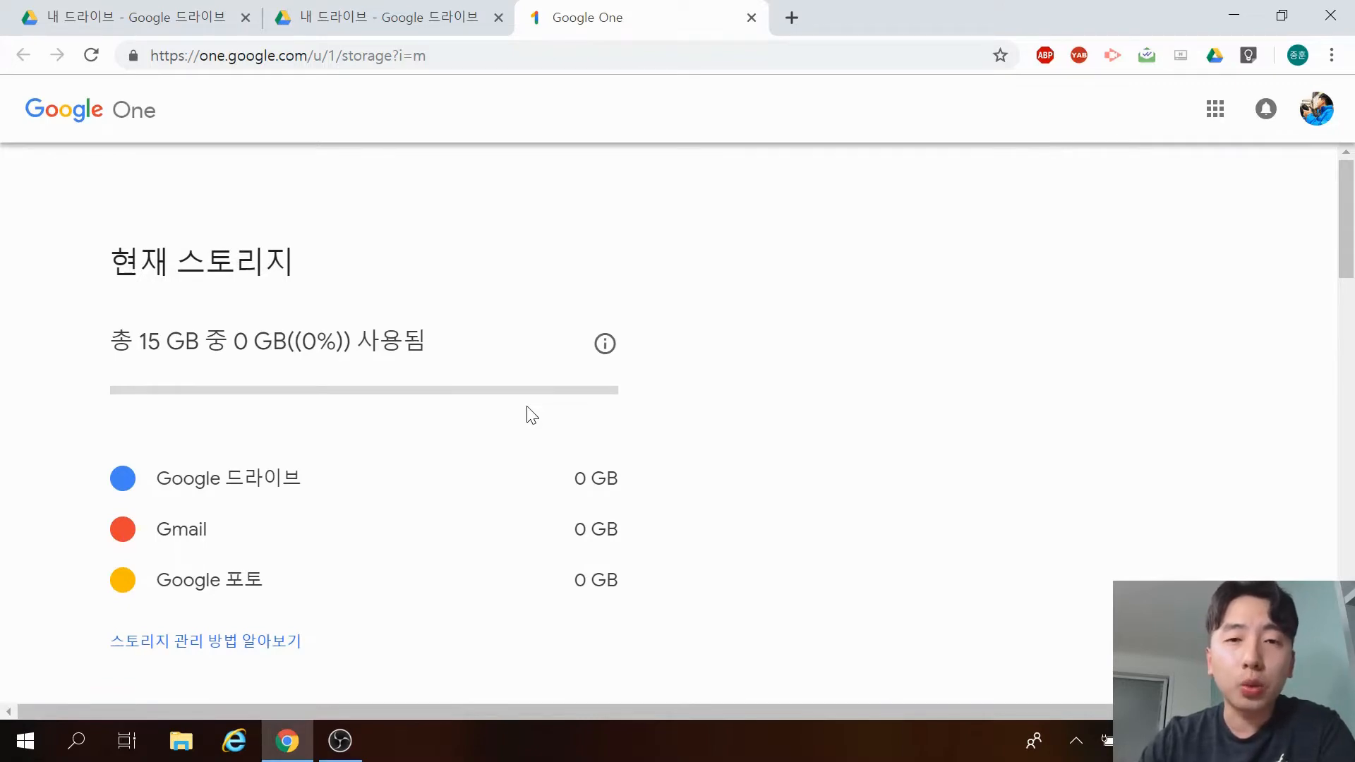
Scroll the Google One plans and highlight the 200 GB plan with its monthly price.
scroll(533, 416, down, 10)
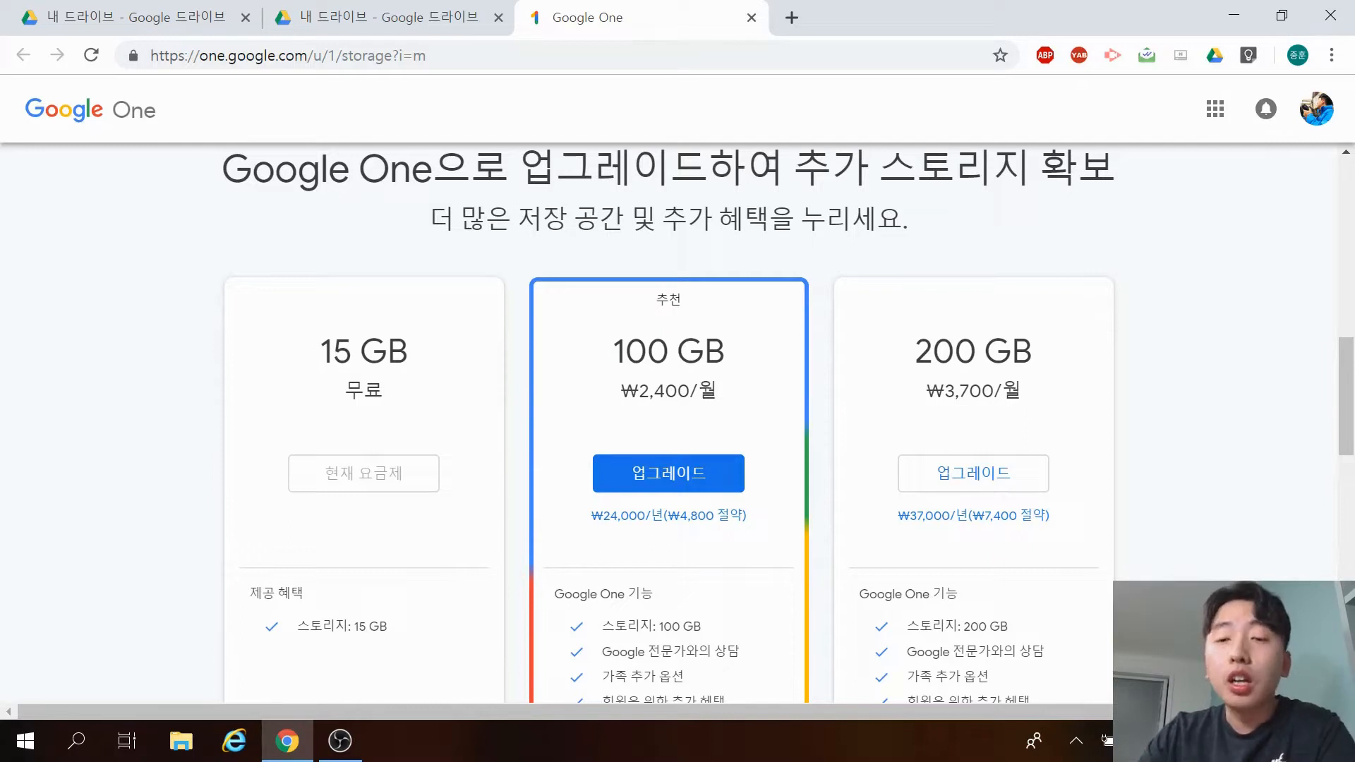
drag(905, 351, 1048, 386)
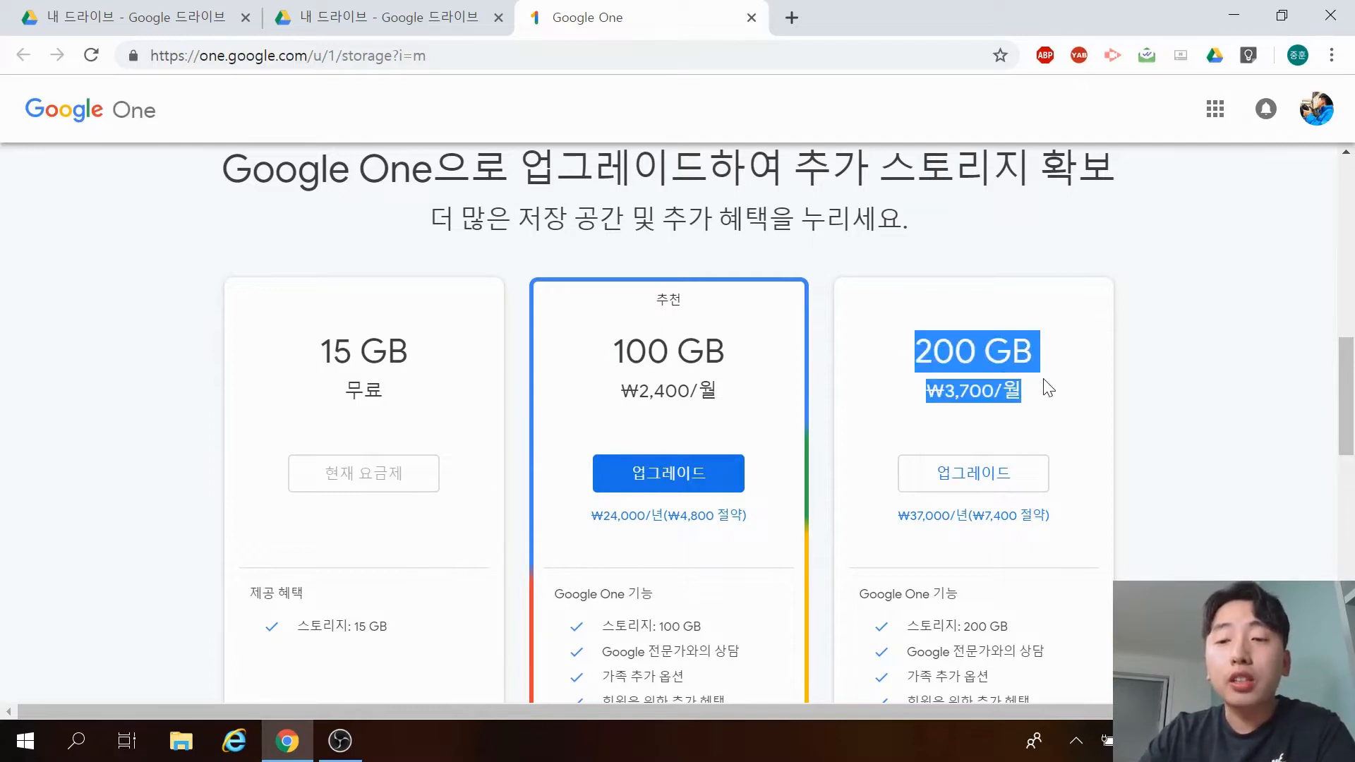
click(1127, 393)
scroll(1210, 366, down, 10)
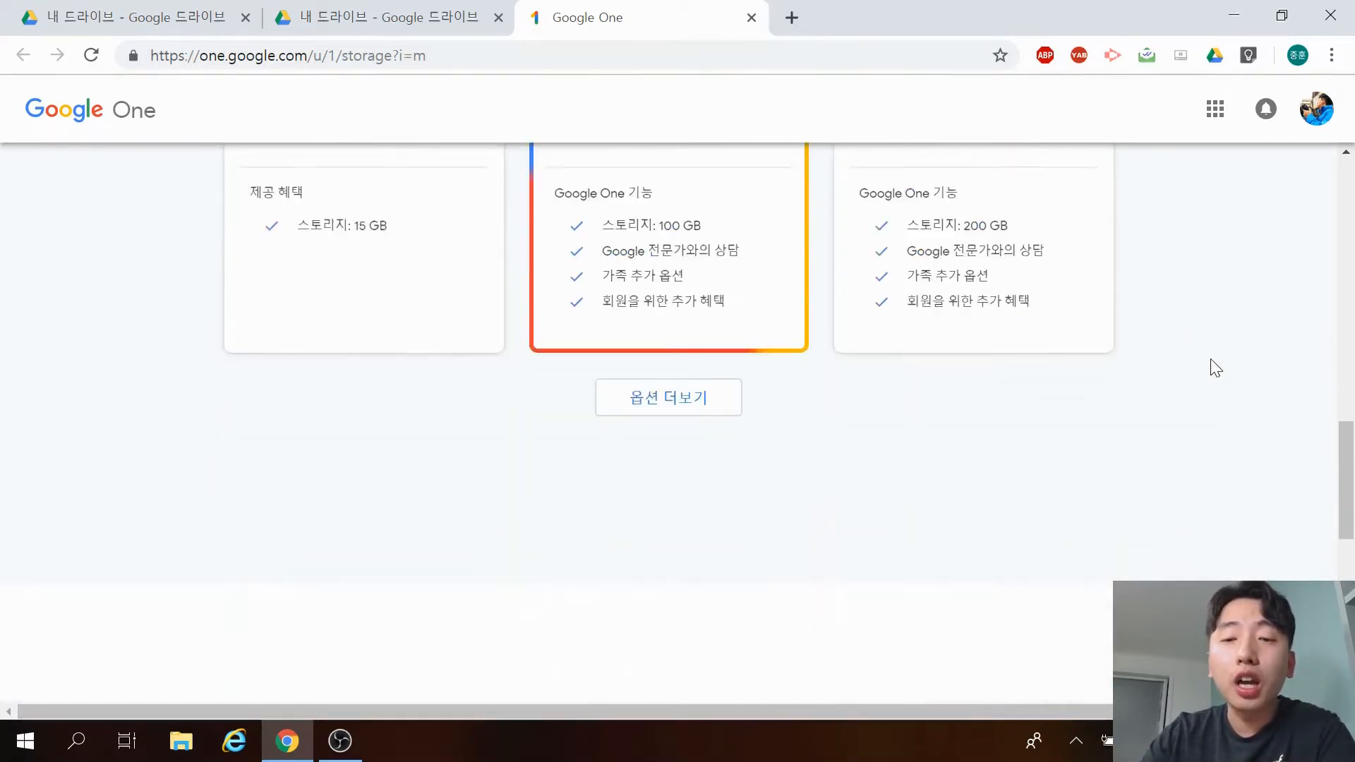
scroll(765, 285, up, 3)
Expand 옵션 더보기 and review the 2 TB, 10 TB, 20 TB and 30 TB plans, then return to Drive.
click(713, 272)
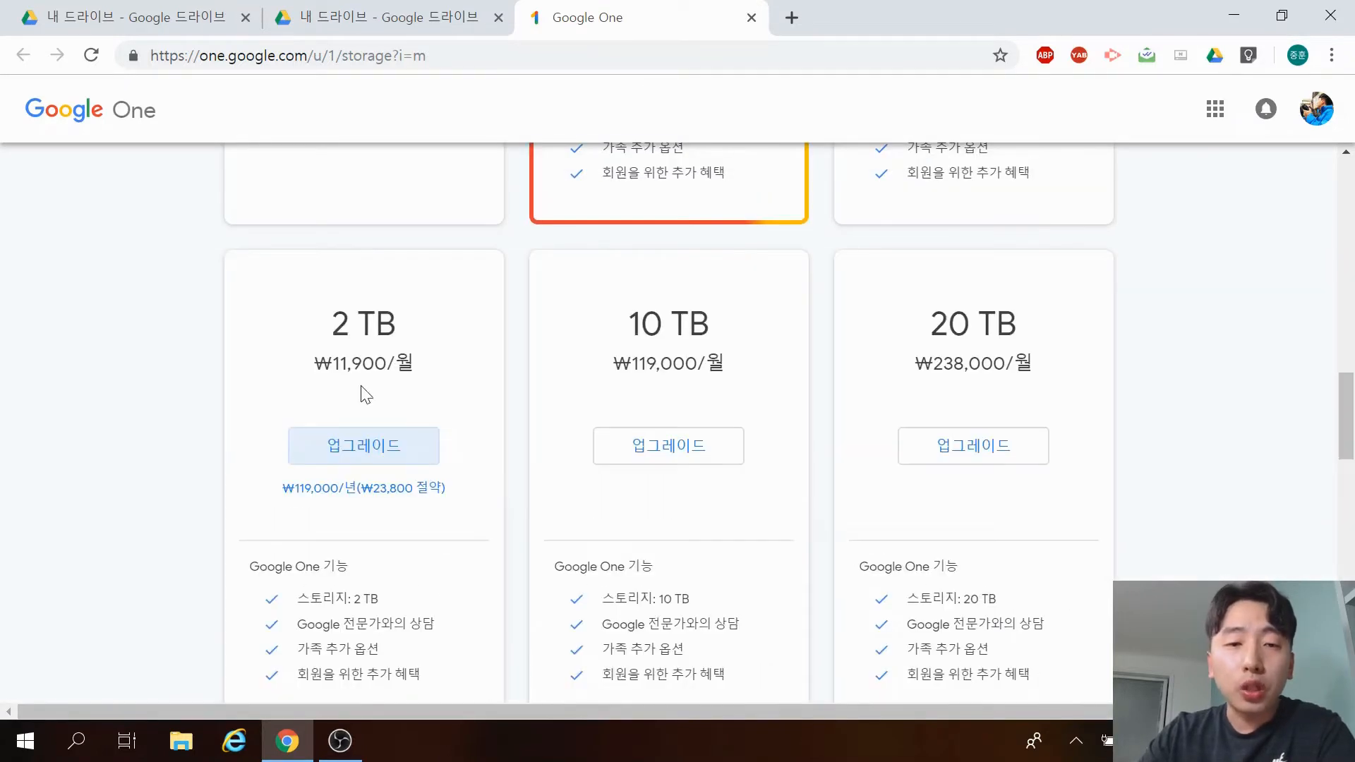
drag(329, 325, 417, 336)
click(417, 336)
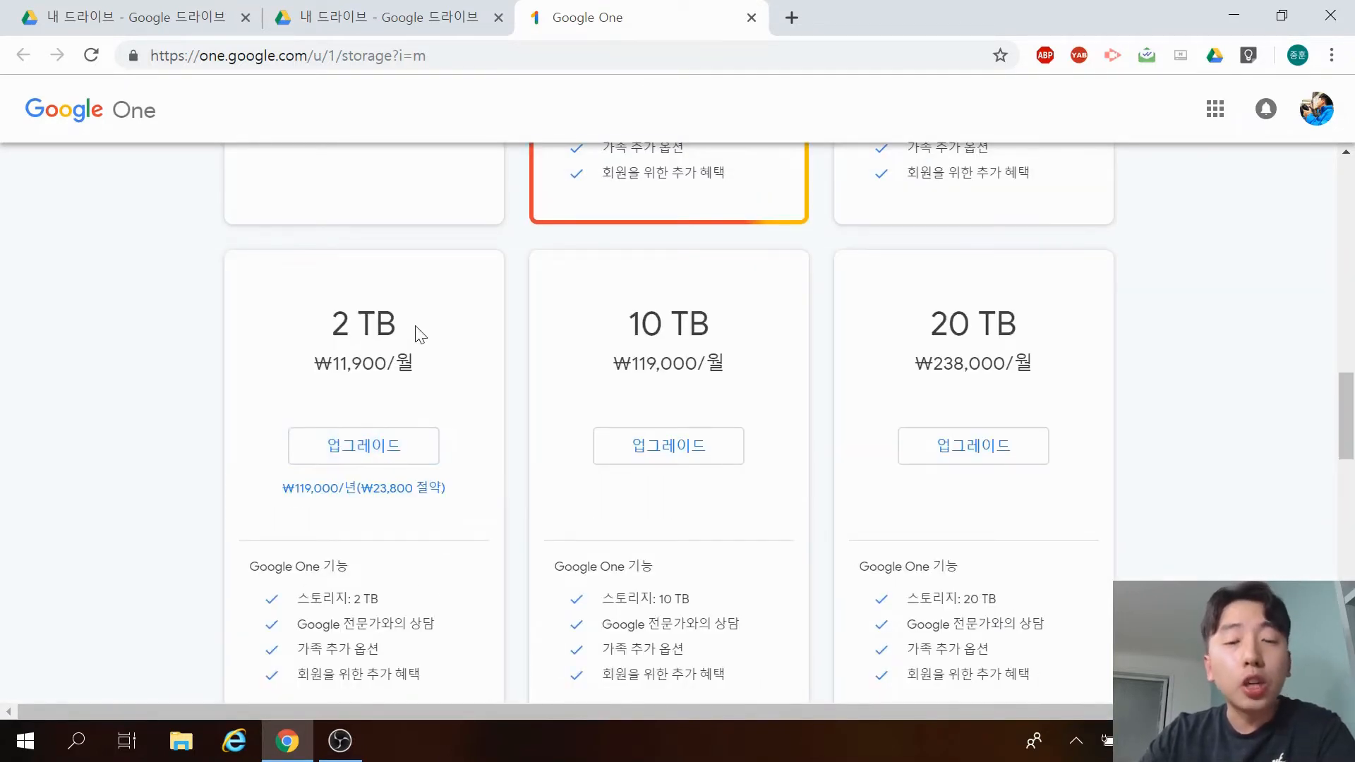
drag(626, 311, 735, 367)
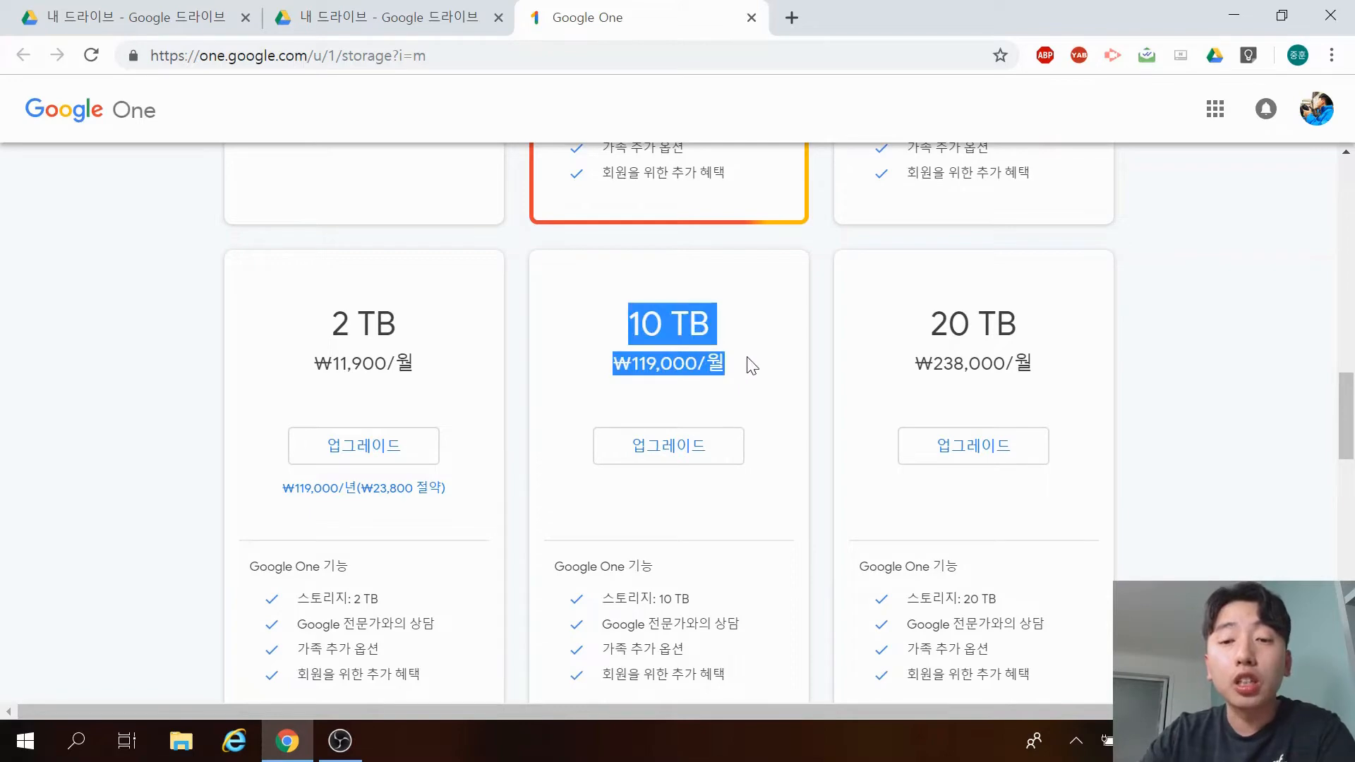
click(765, 365)
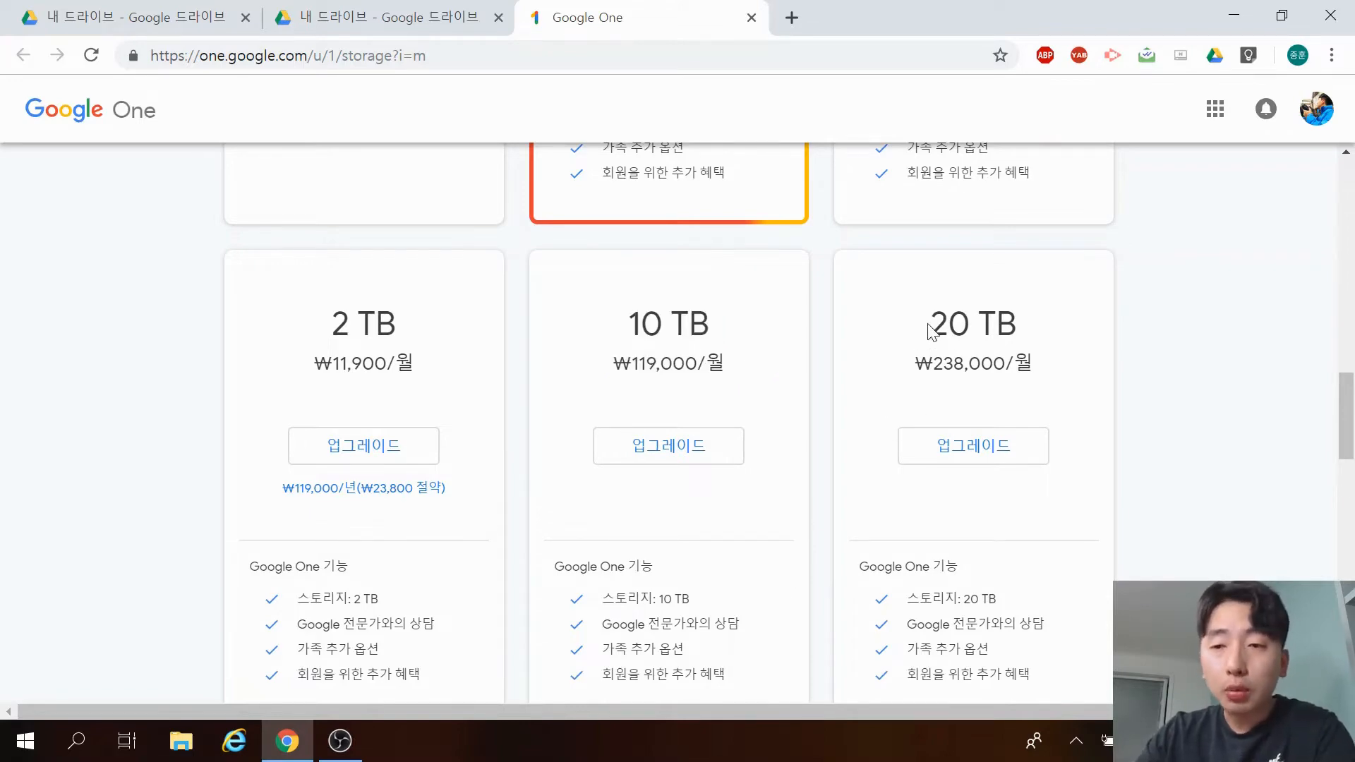
drag(930, 319, 1044, 369)
click(1132, 362)
scroll(1133, 362, down, 9)
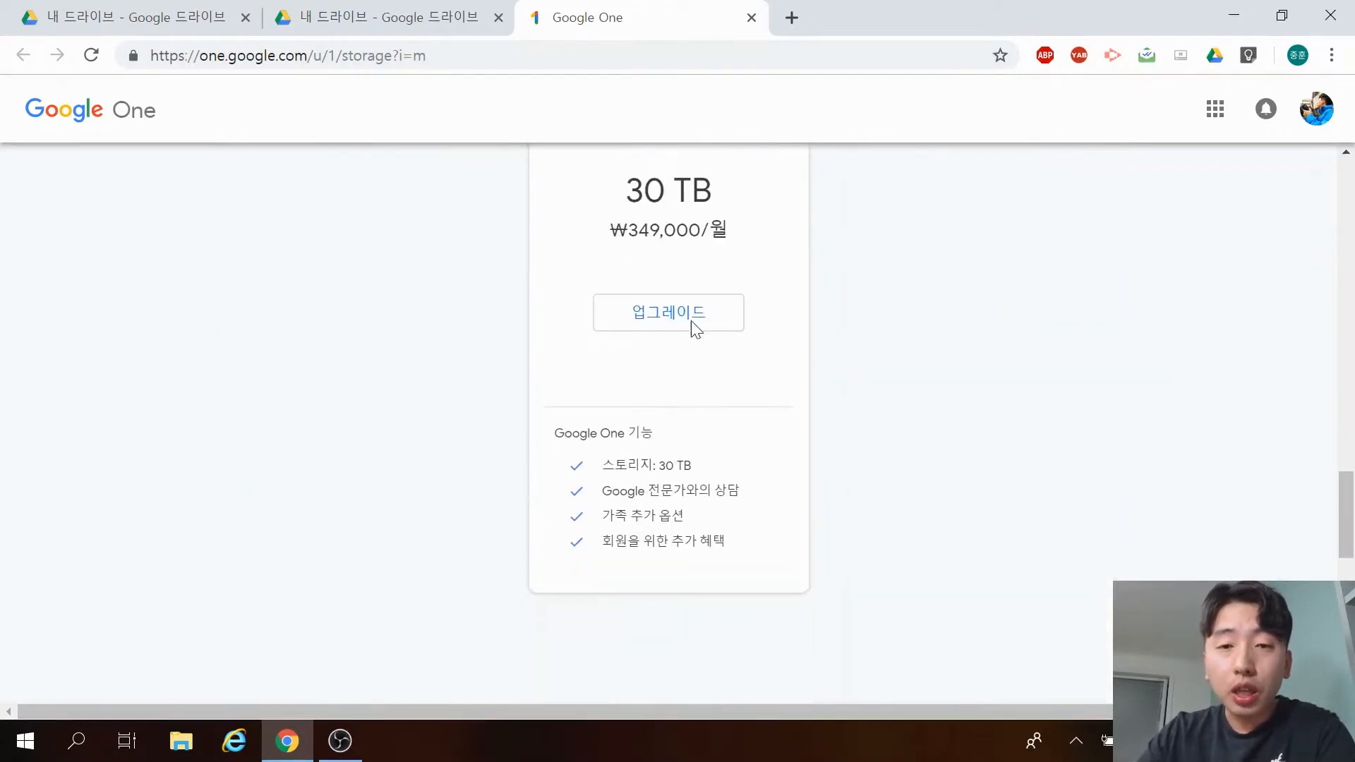
drag(608, 200, 755, 244)
click(755, 245)
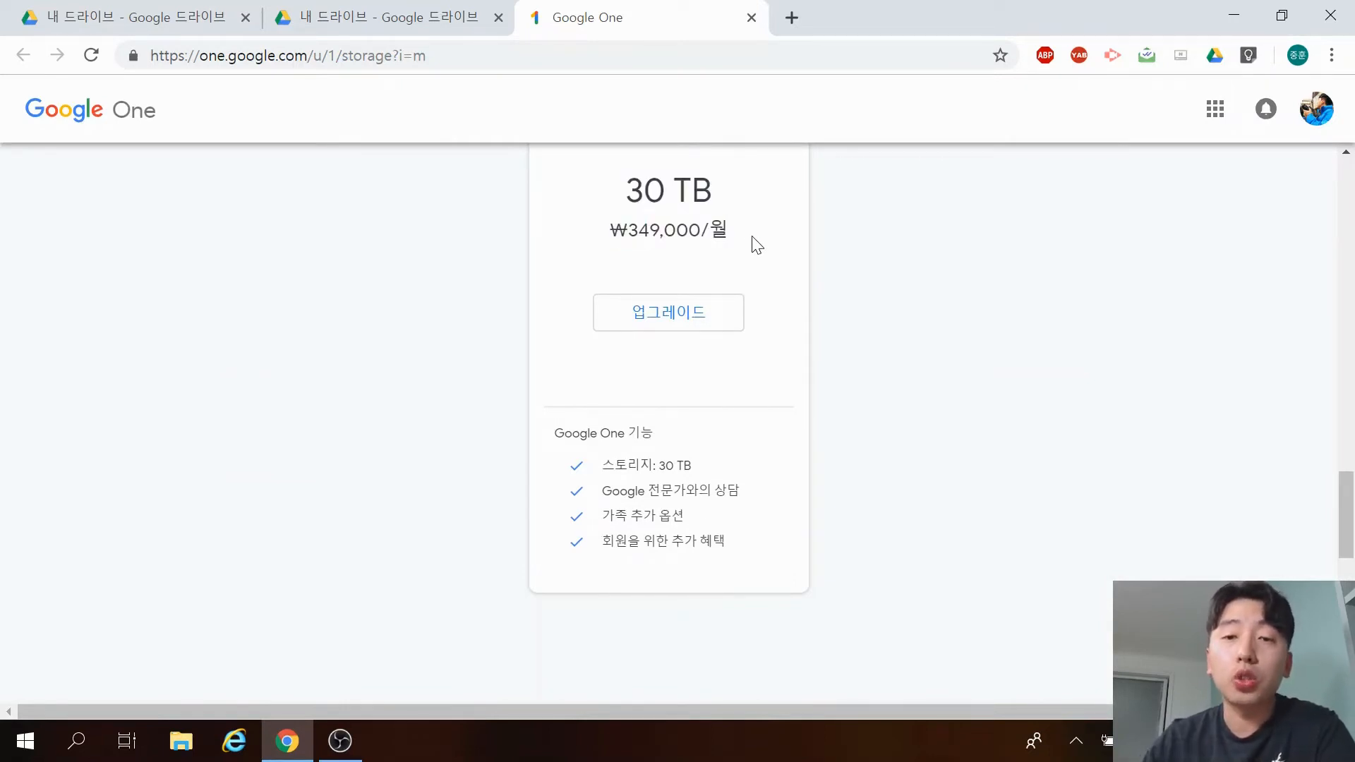
click(403, 15)
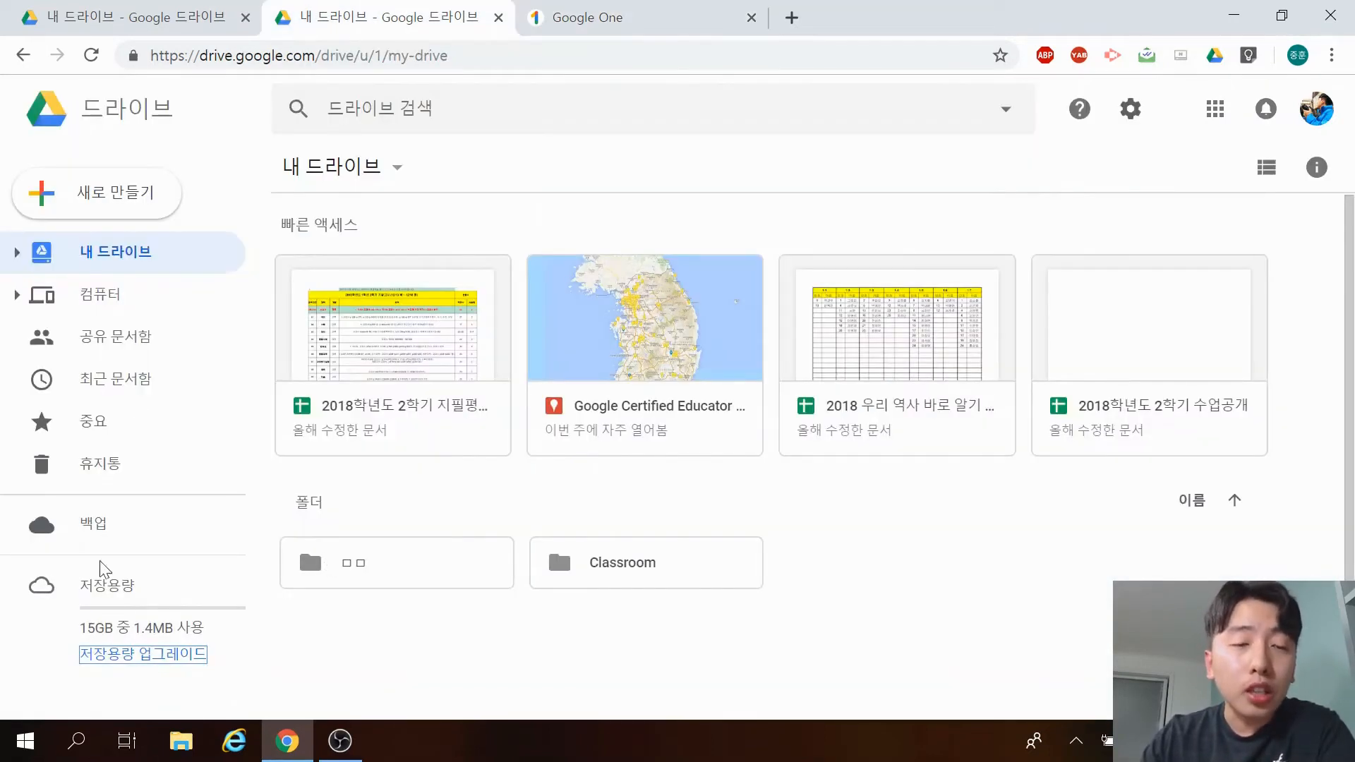
Switch to the first tab's My Drive and browse the 새로 만들기 > 더보기 options without creating anything.
click(156, 28)
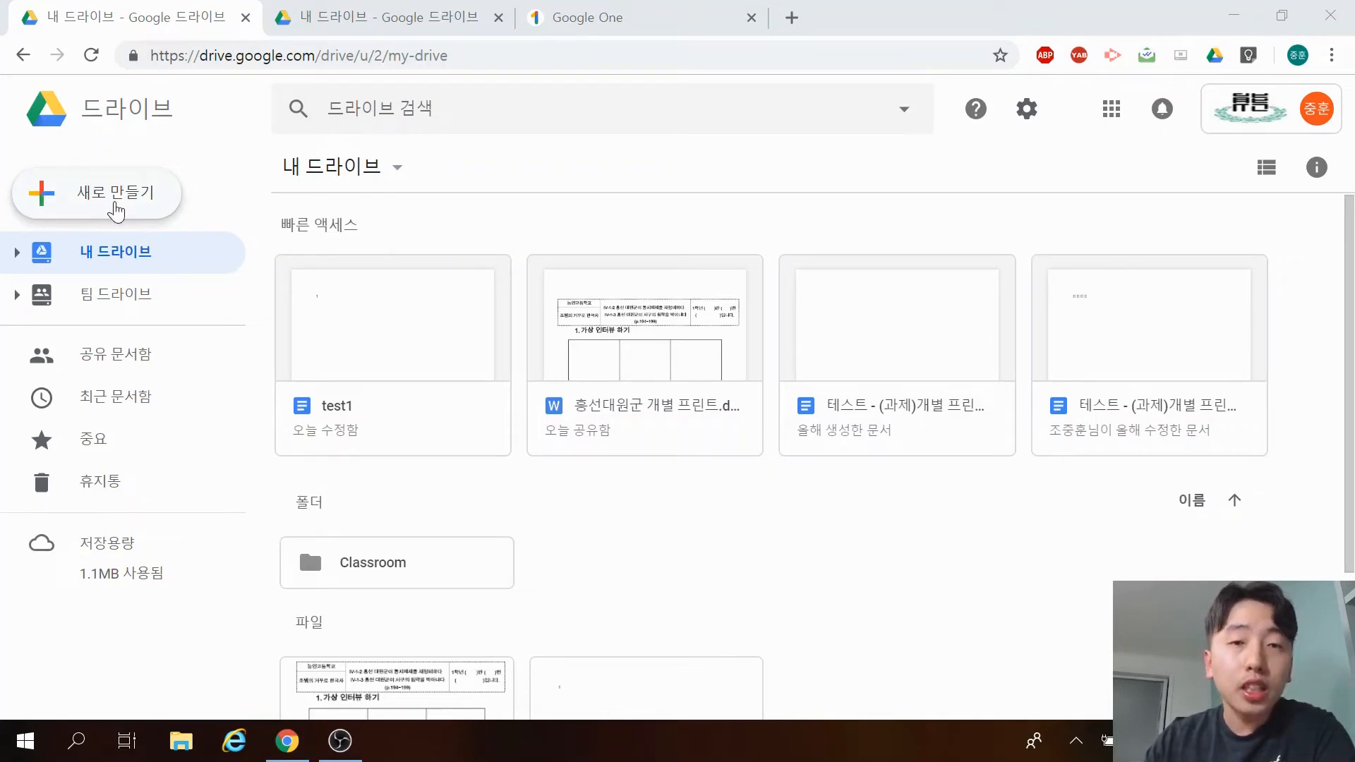
click(115, 207)
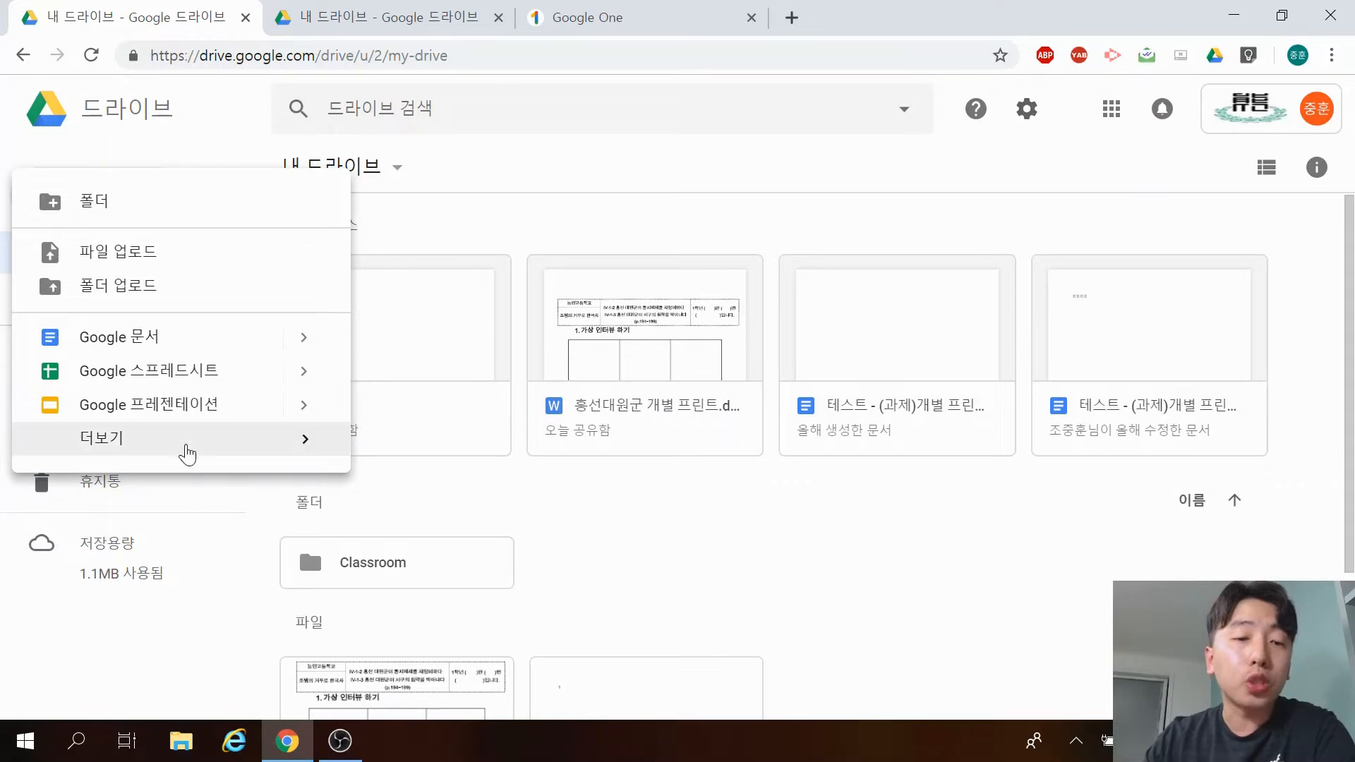
mouse_move(242, 446)
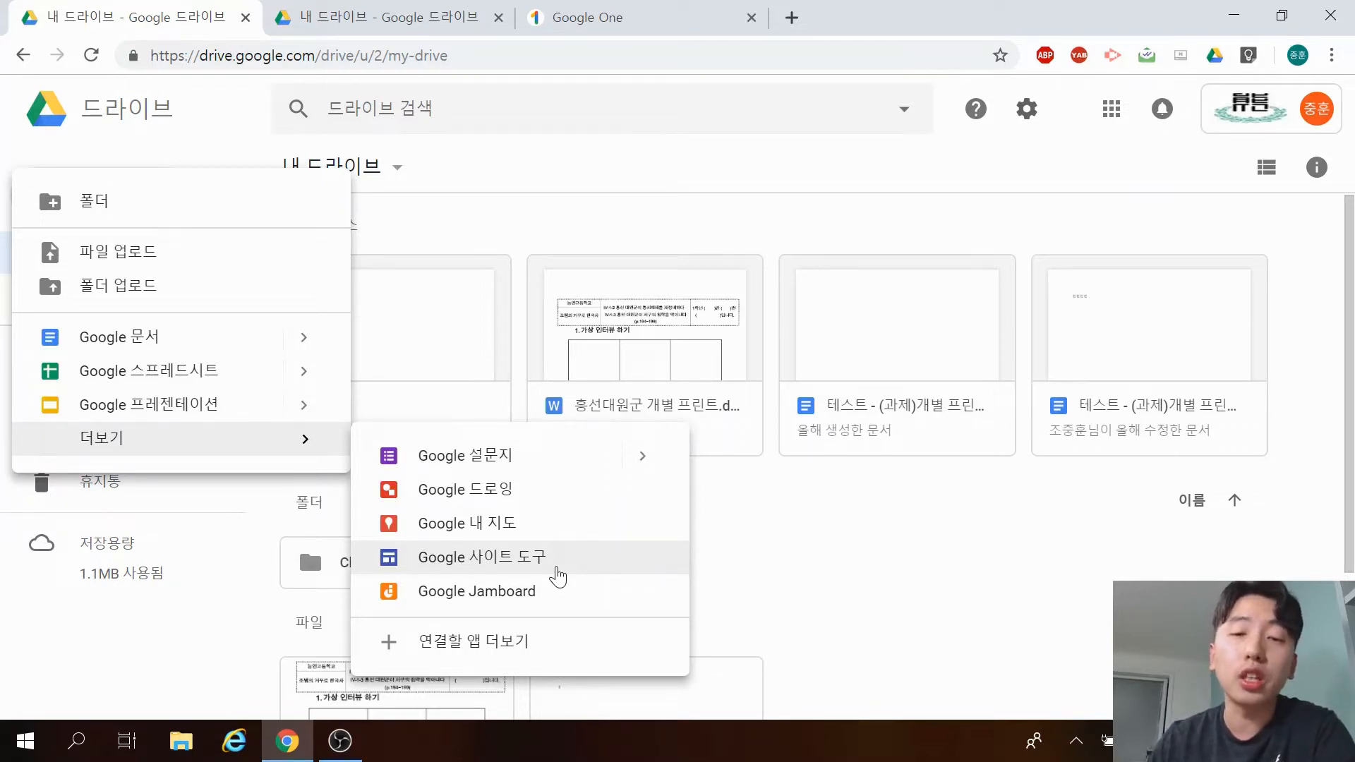
click(862, 592)
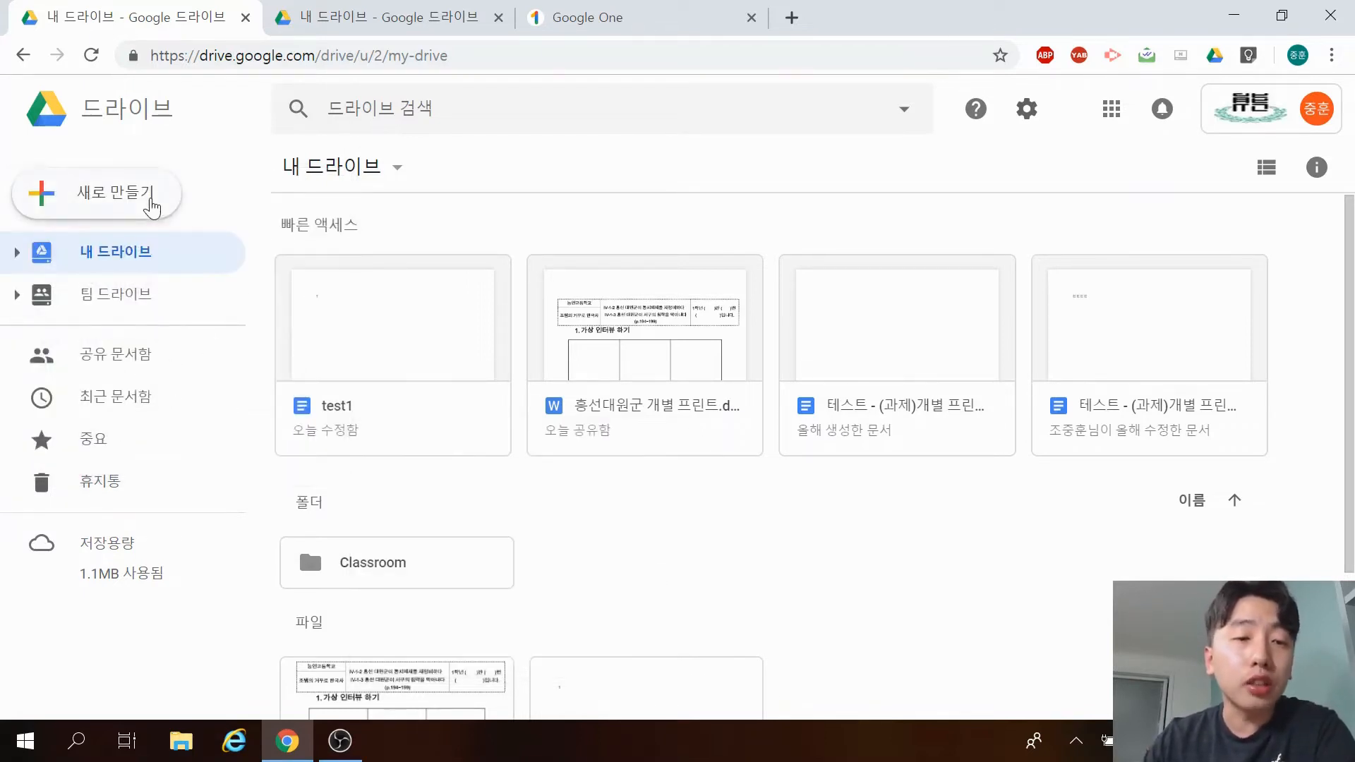
Create a folder named 테스트 via 새로 만들기 > 폴더.
click(151, 207)
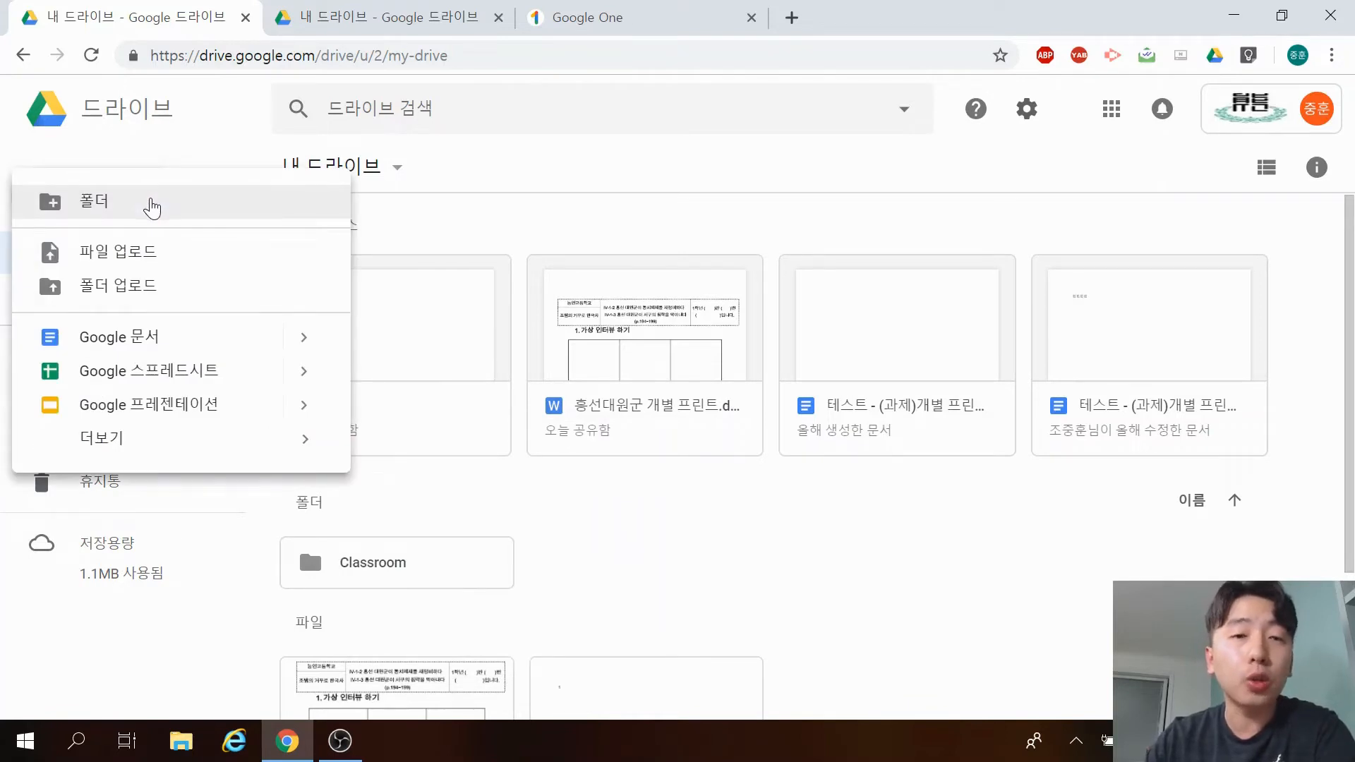
click(151, 204)
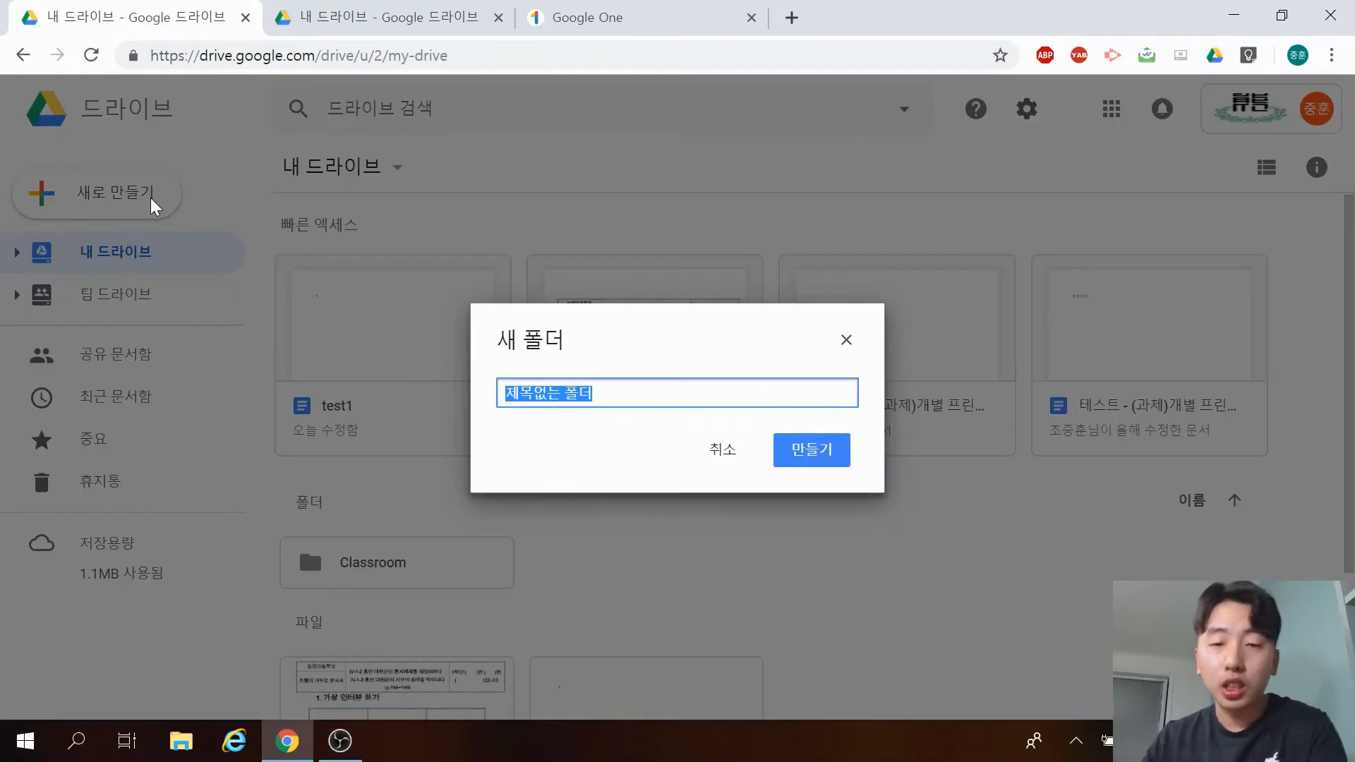
text(테)
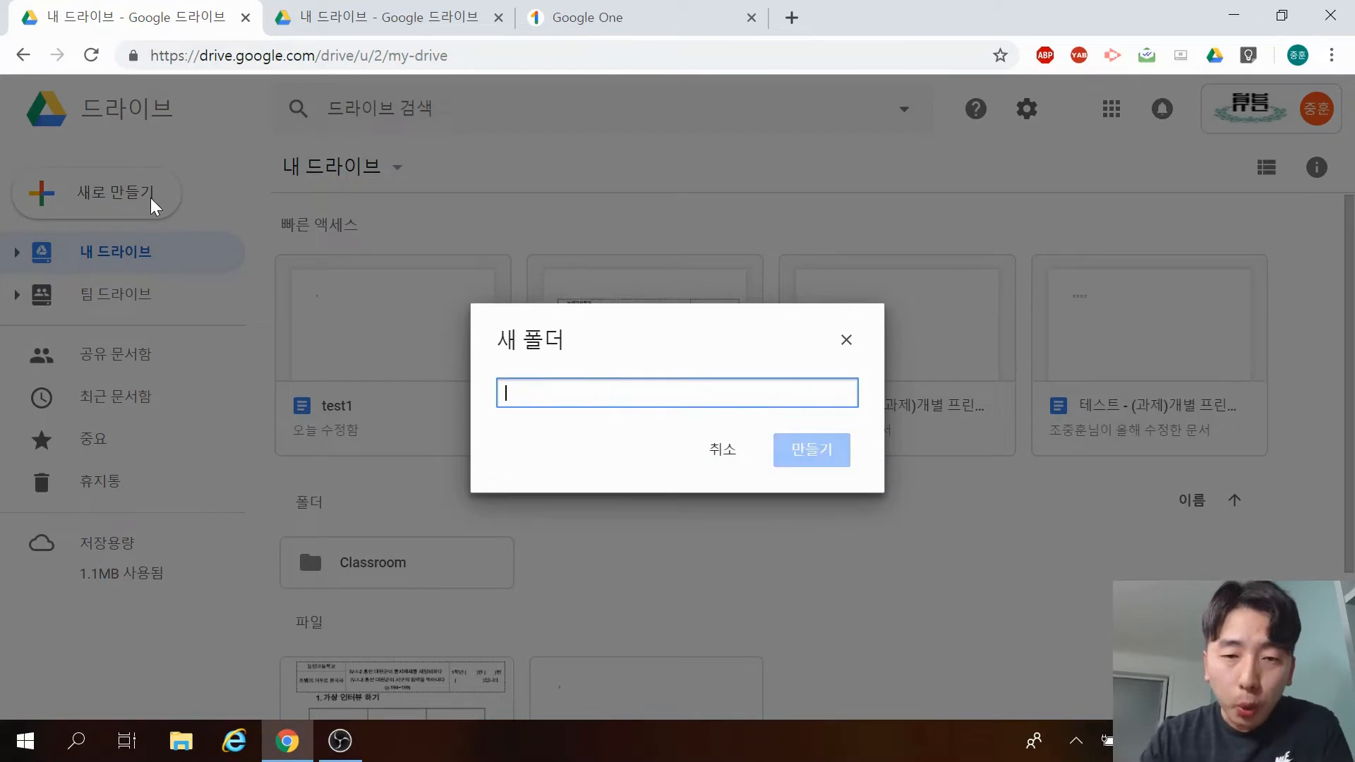
text(스트)
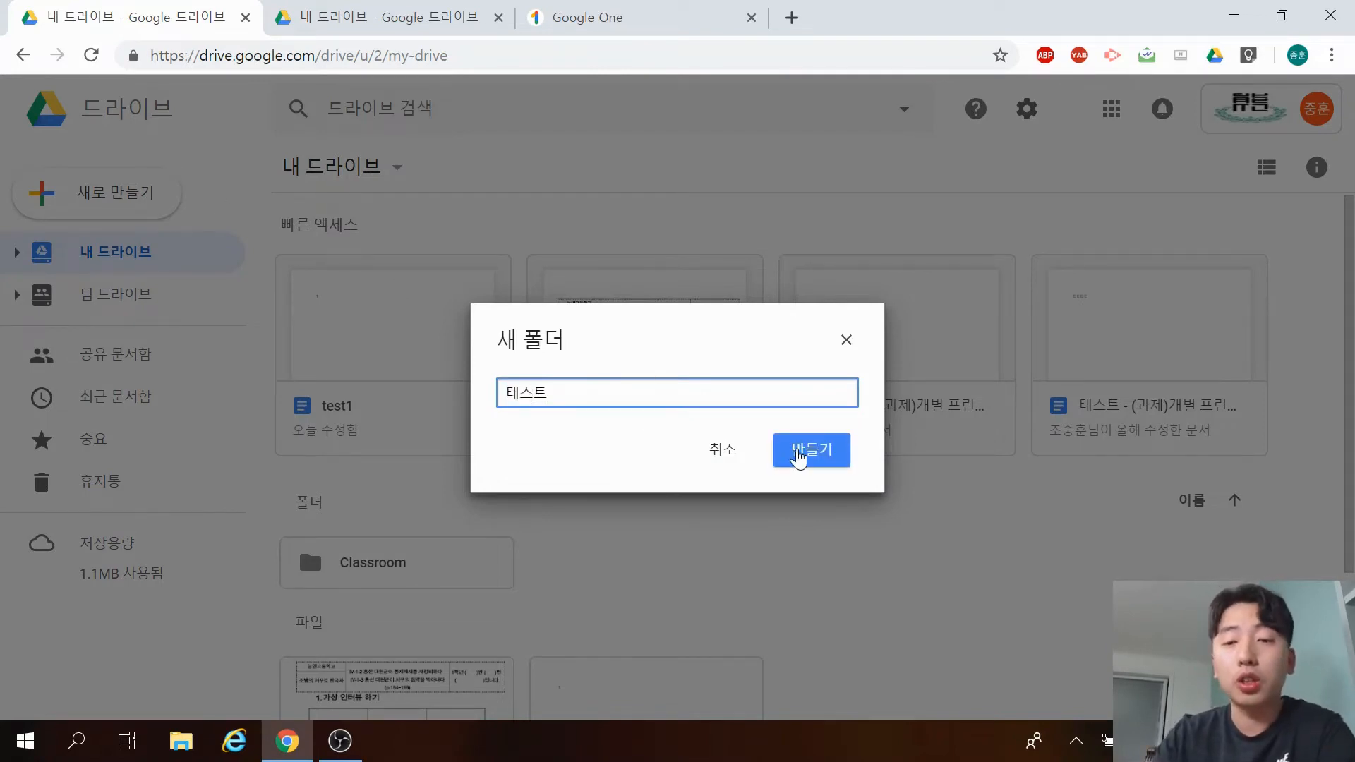
click(796, 455)
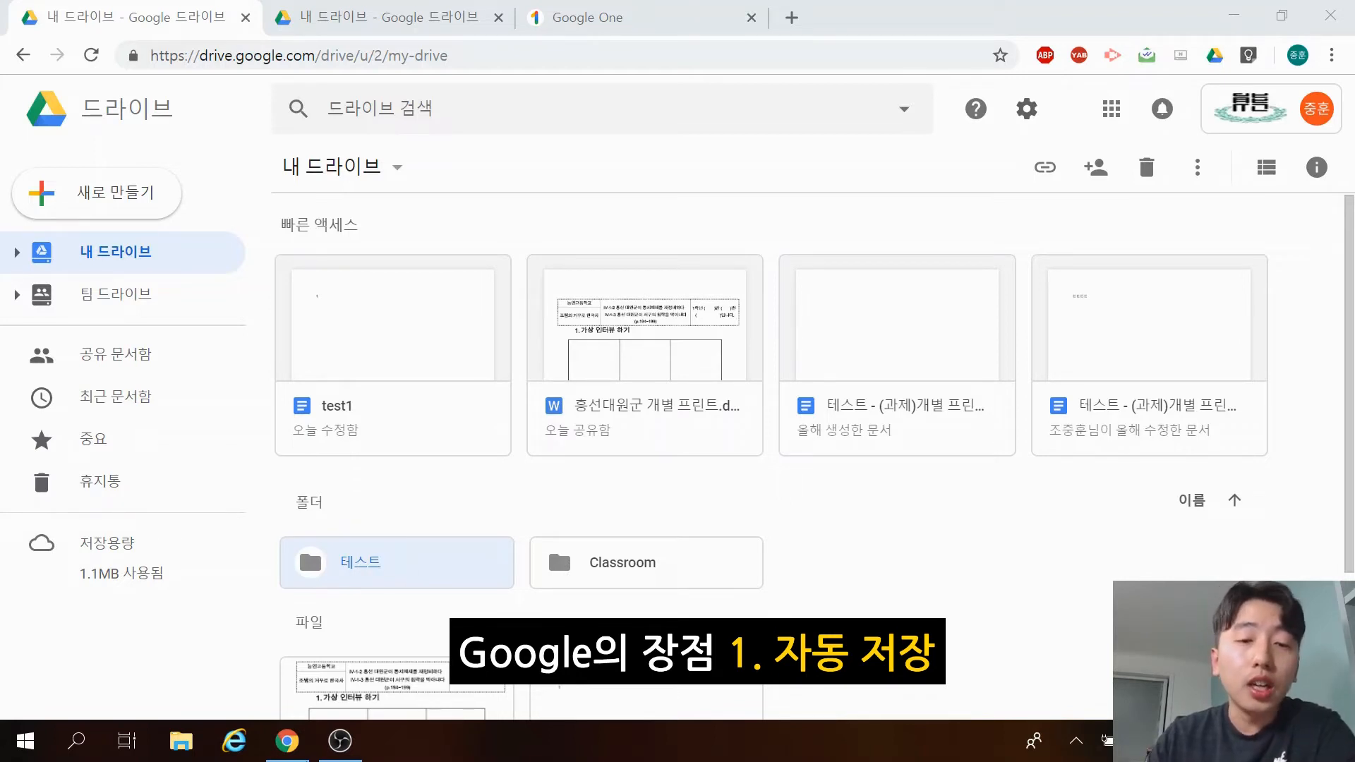
Open the 테스트 folder and create a blank Google 문서 from its right-click menu.
double_click(412, 574)
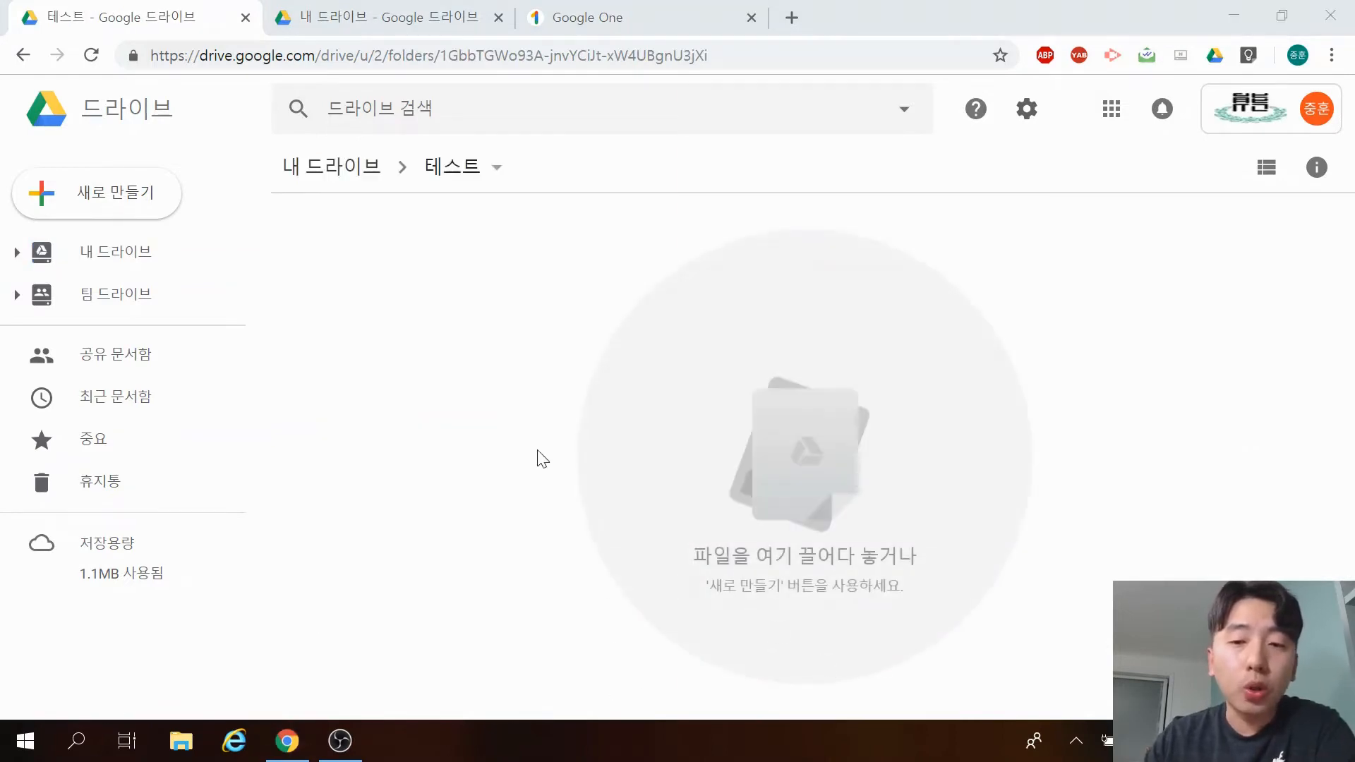
click(145, 217)
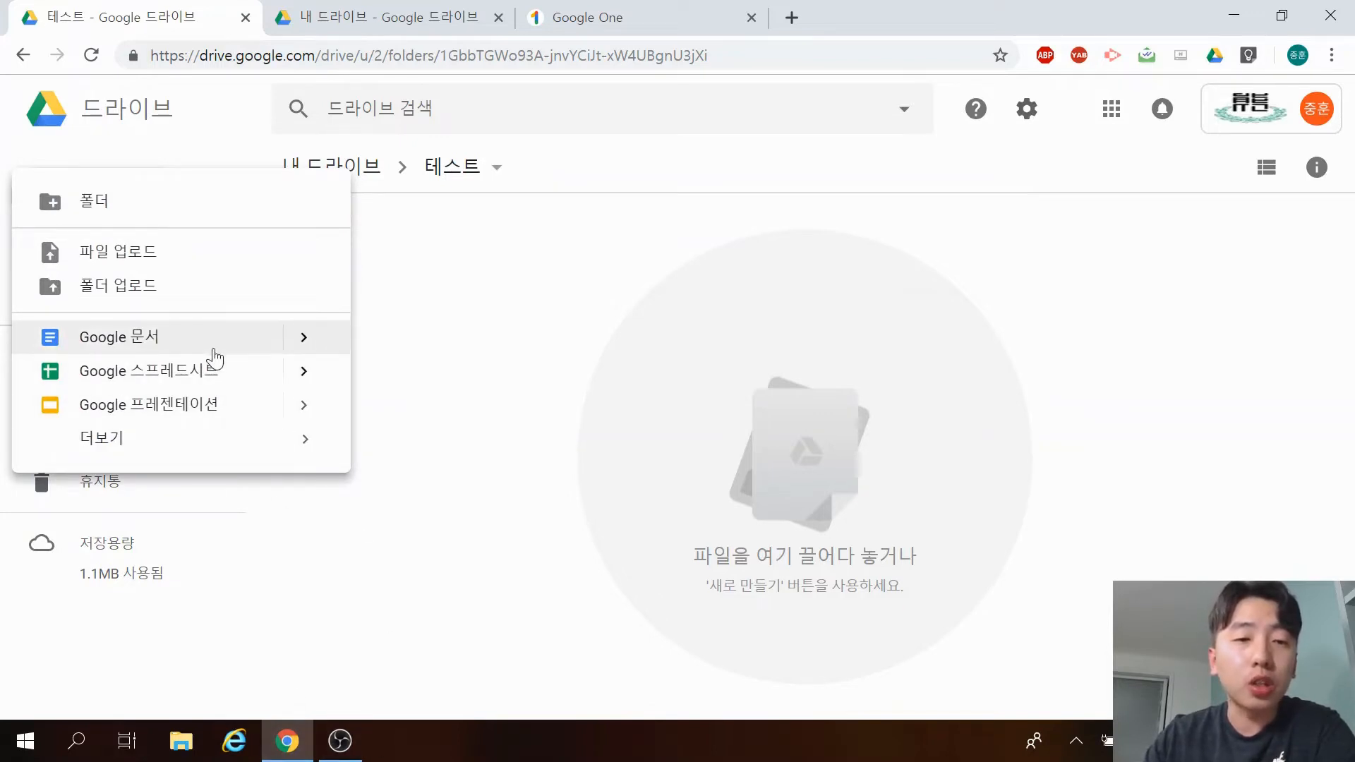
click(448, 323)
click(144, 213)
click(532, 278)
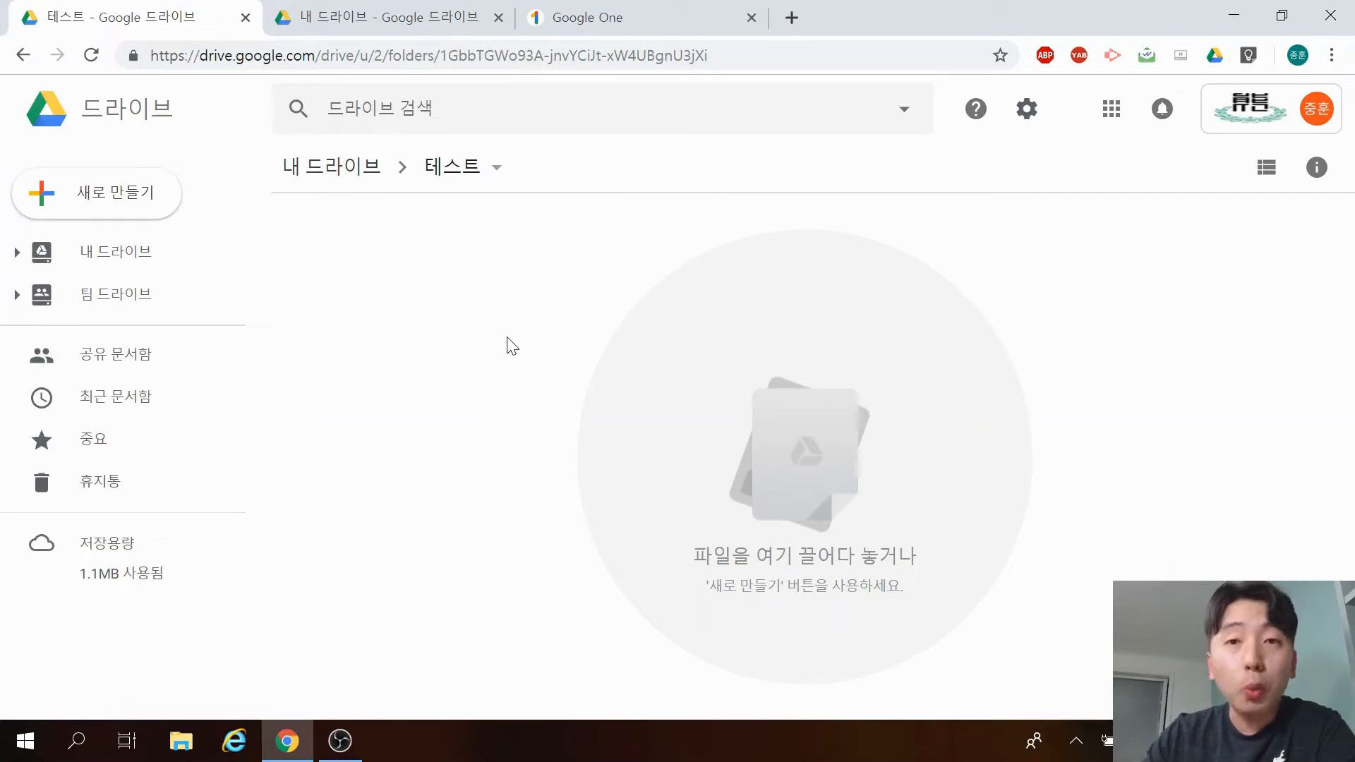
right_click(492, 315)
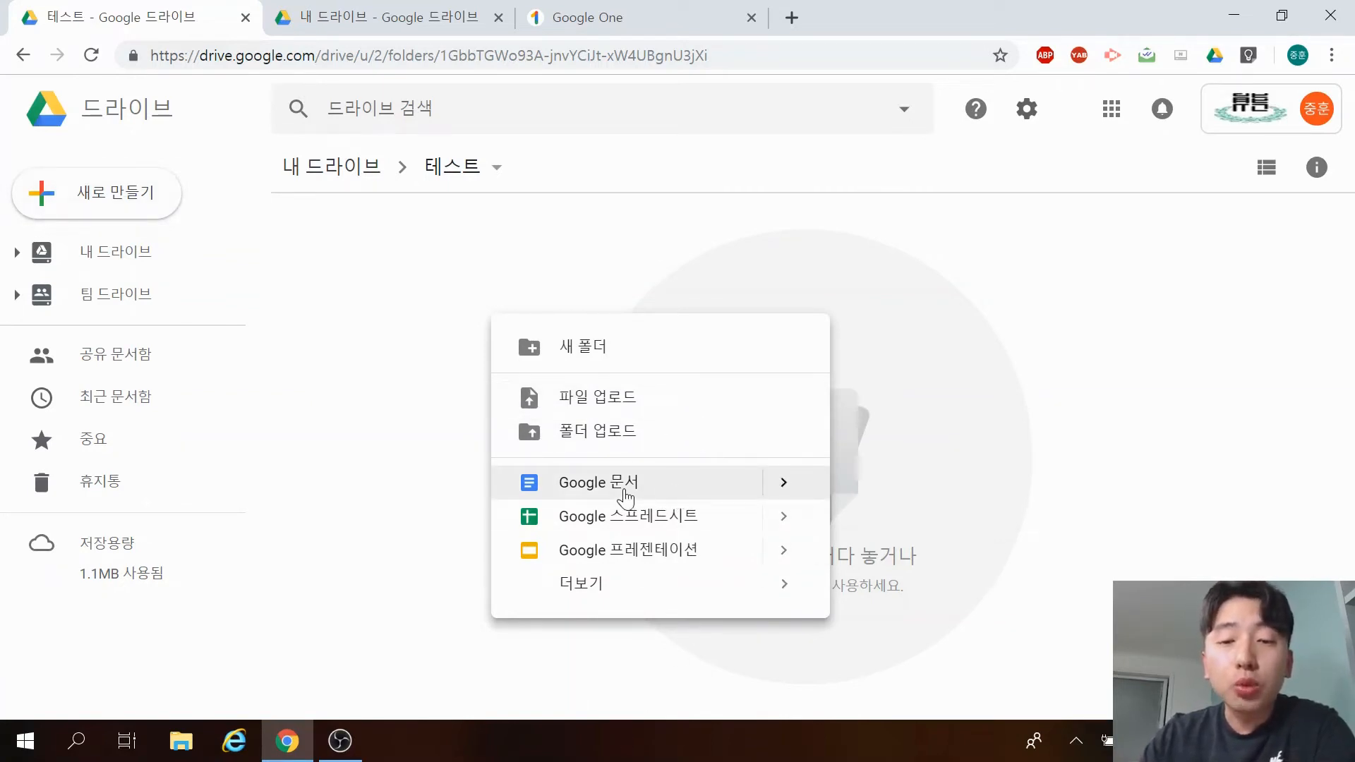
click(626, 494)
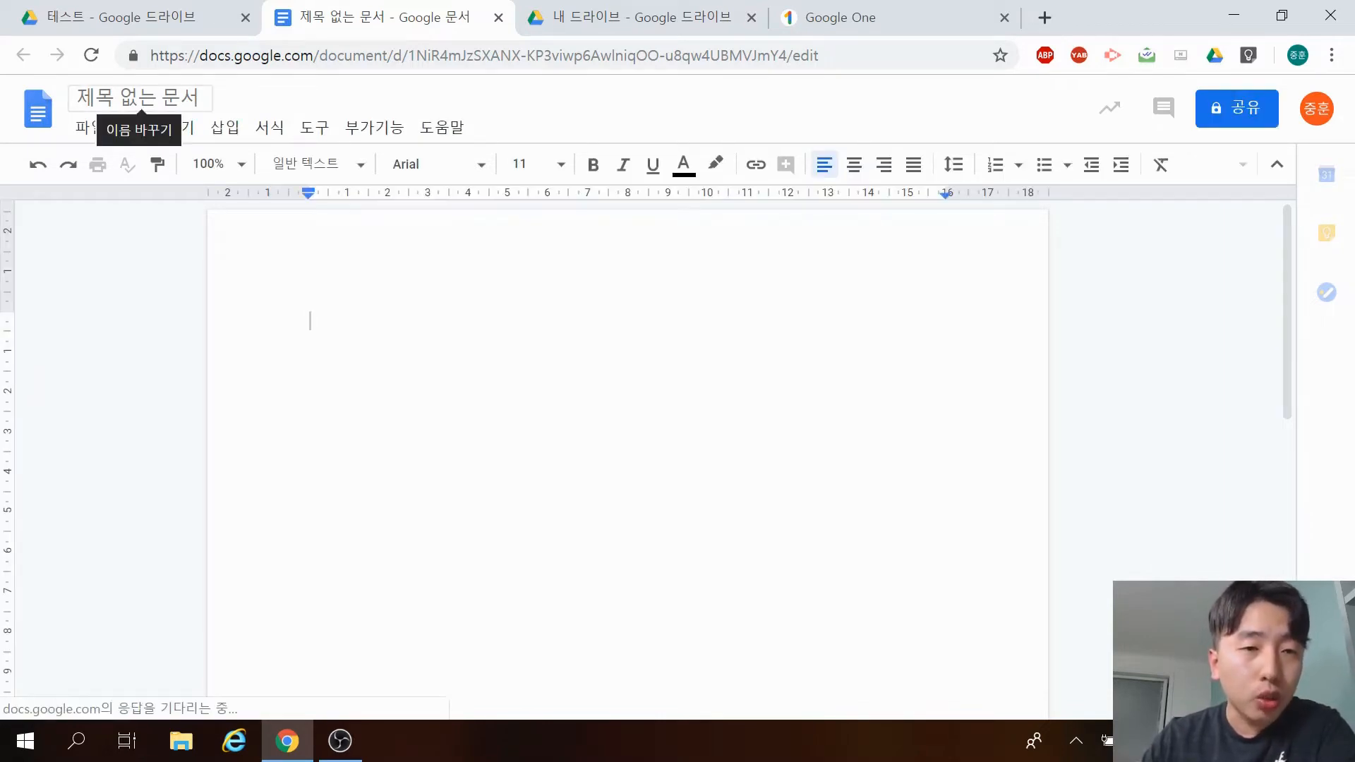
Title the document 테스트 12, type 1234 in its body, and go back to the Drive folder.
click(203, 106)
text(ㅌ)
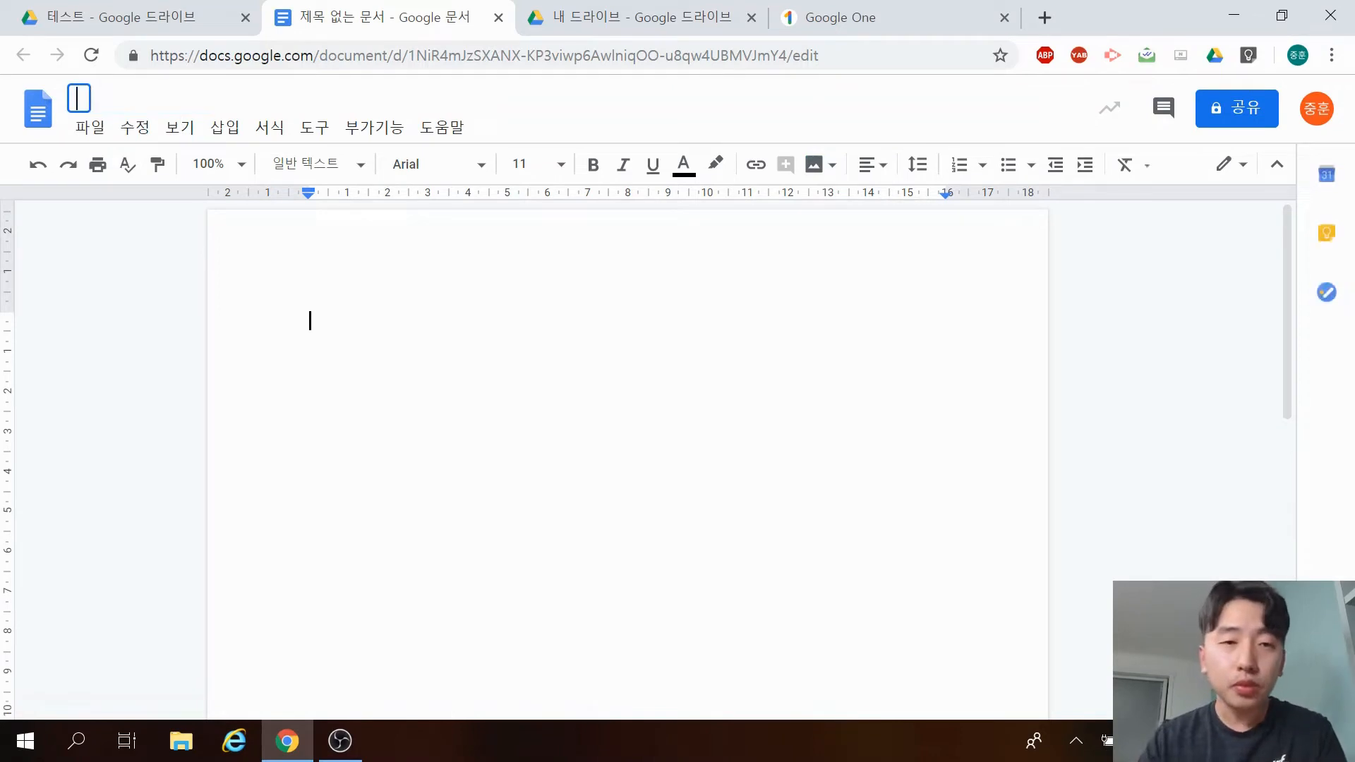
text(ㅔ스트)
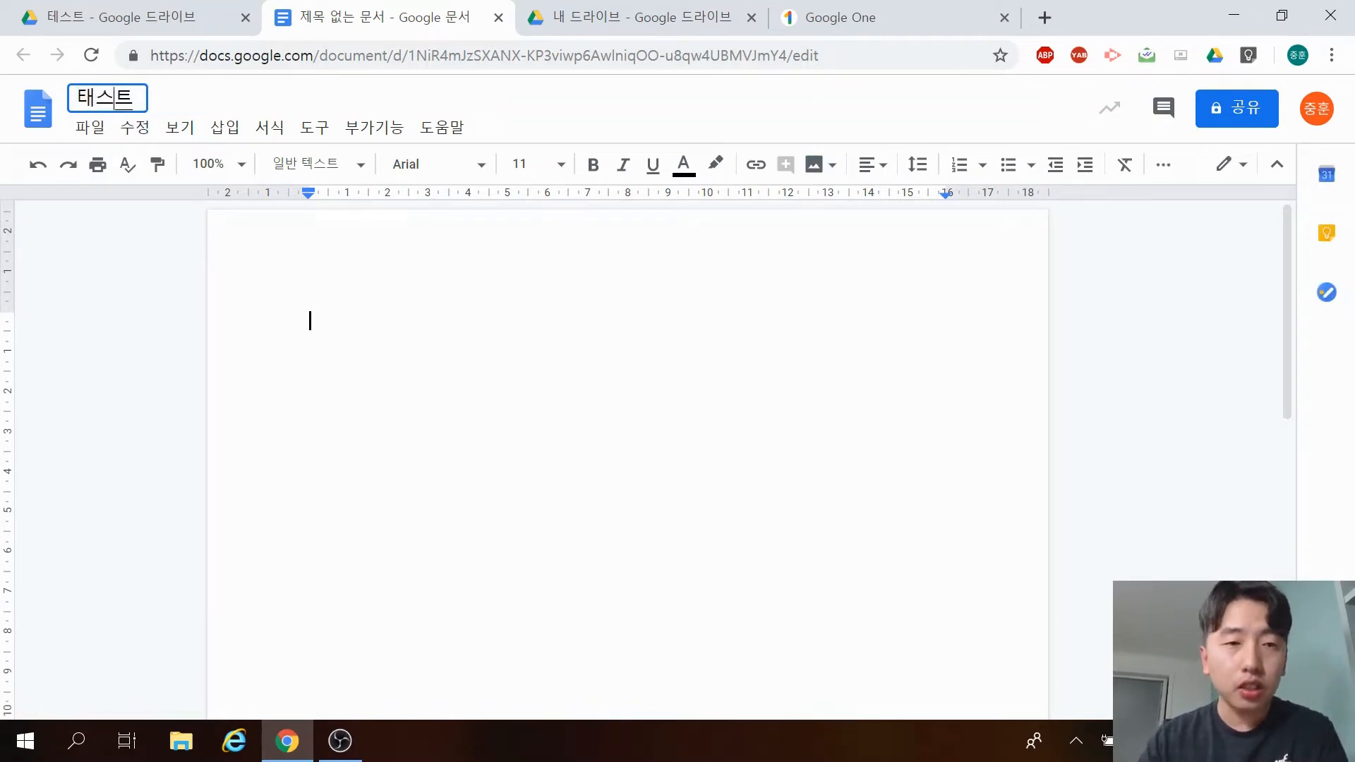
key(BackSpace)
key(BackSpace)
key(BackSpace)
text(테스트 12)
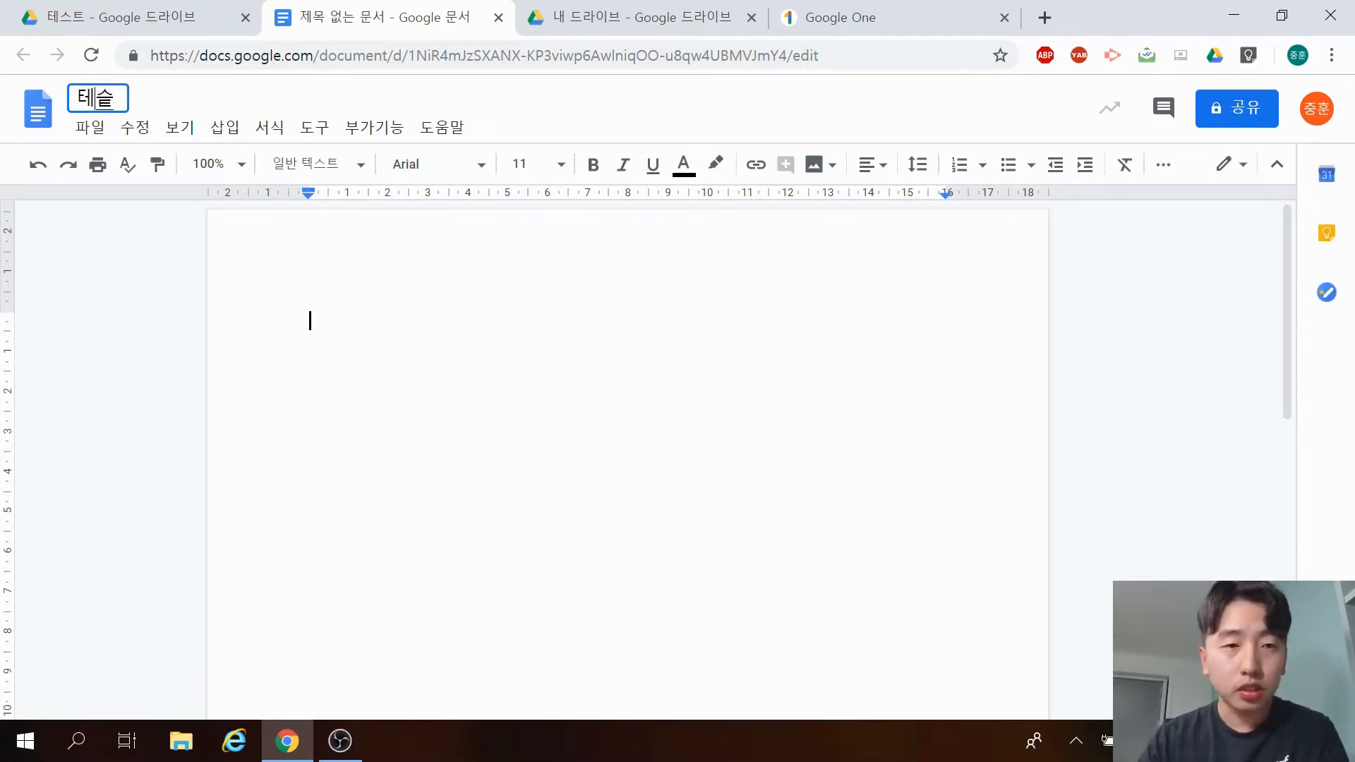
key(Return)
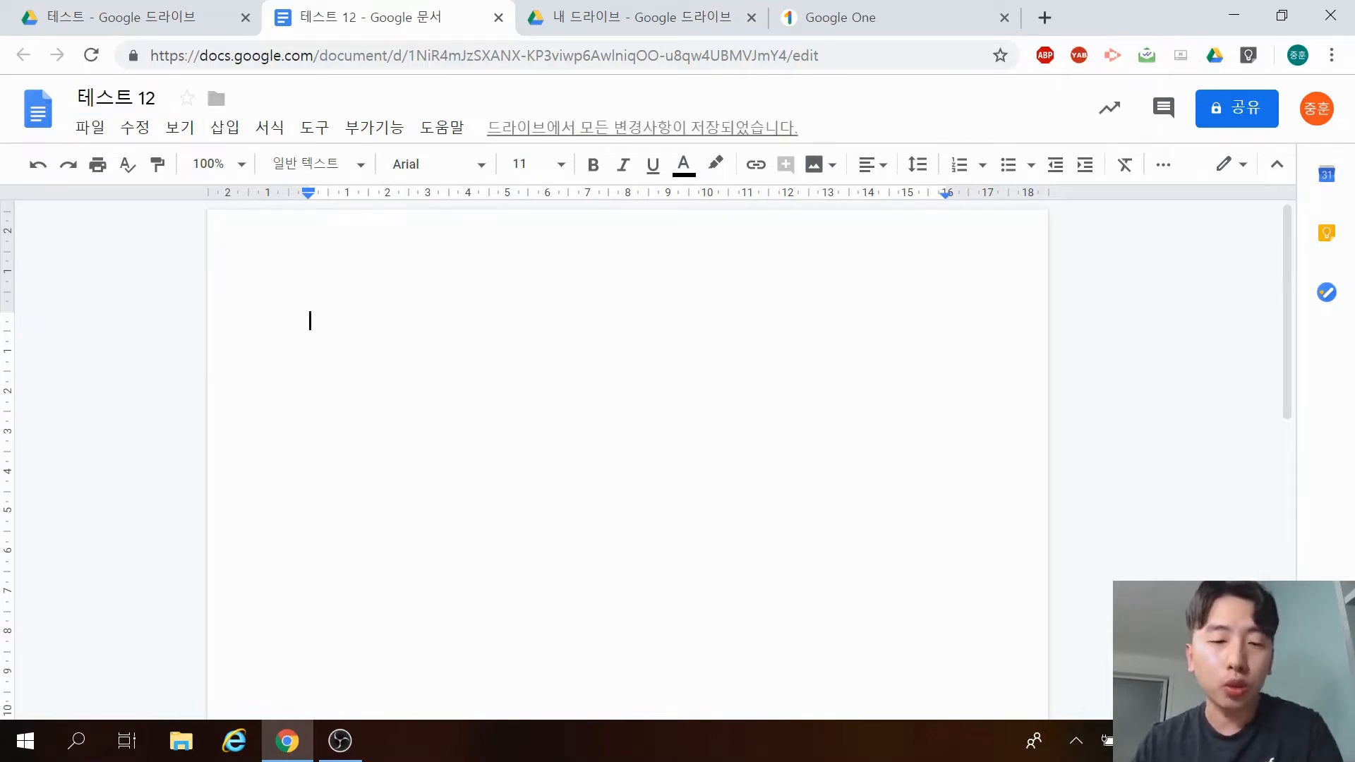
text(1234)
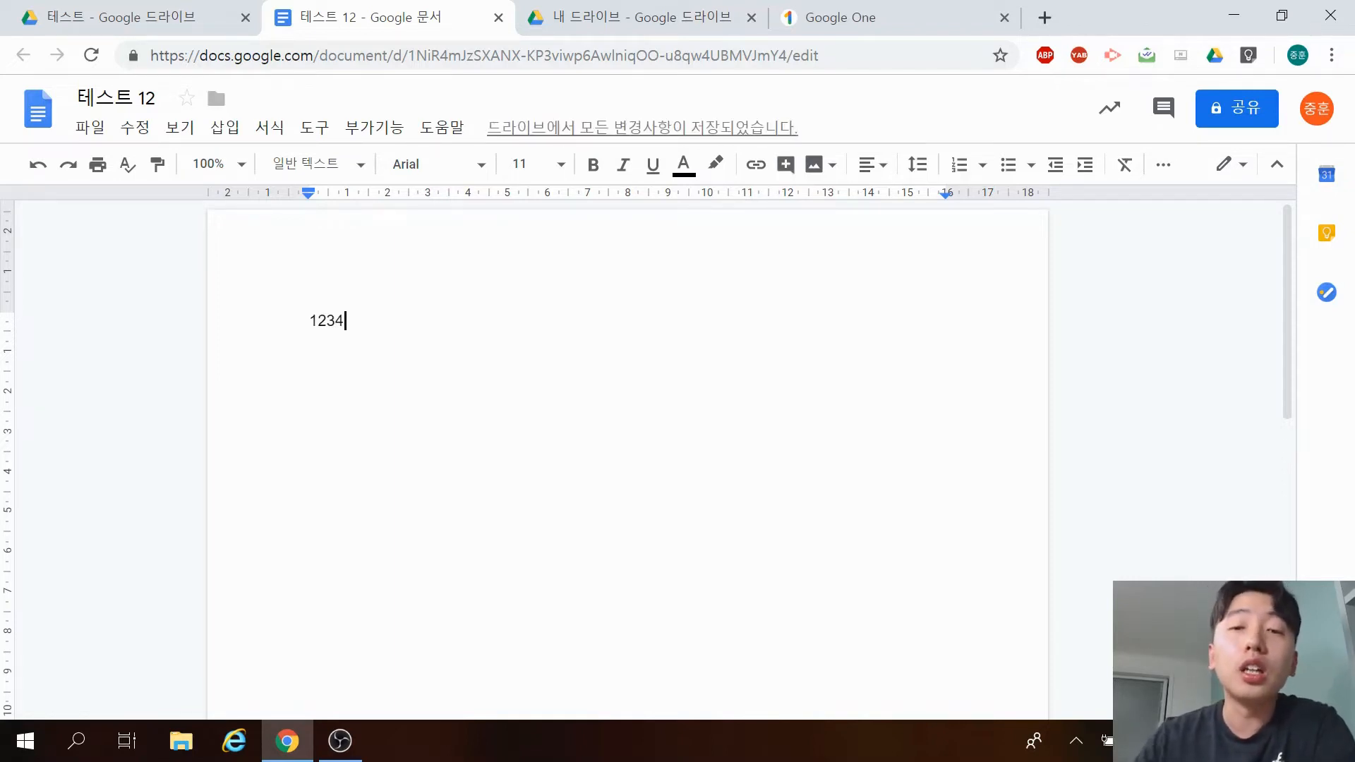
mouse_move(573, 138)
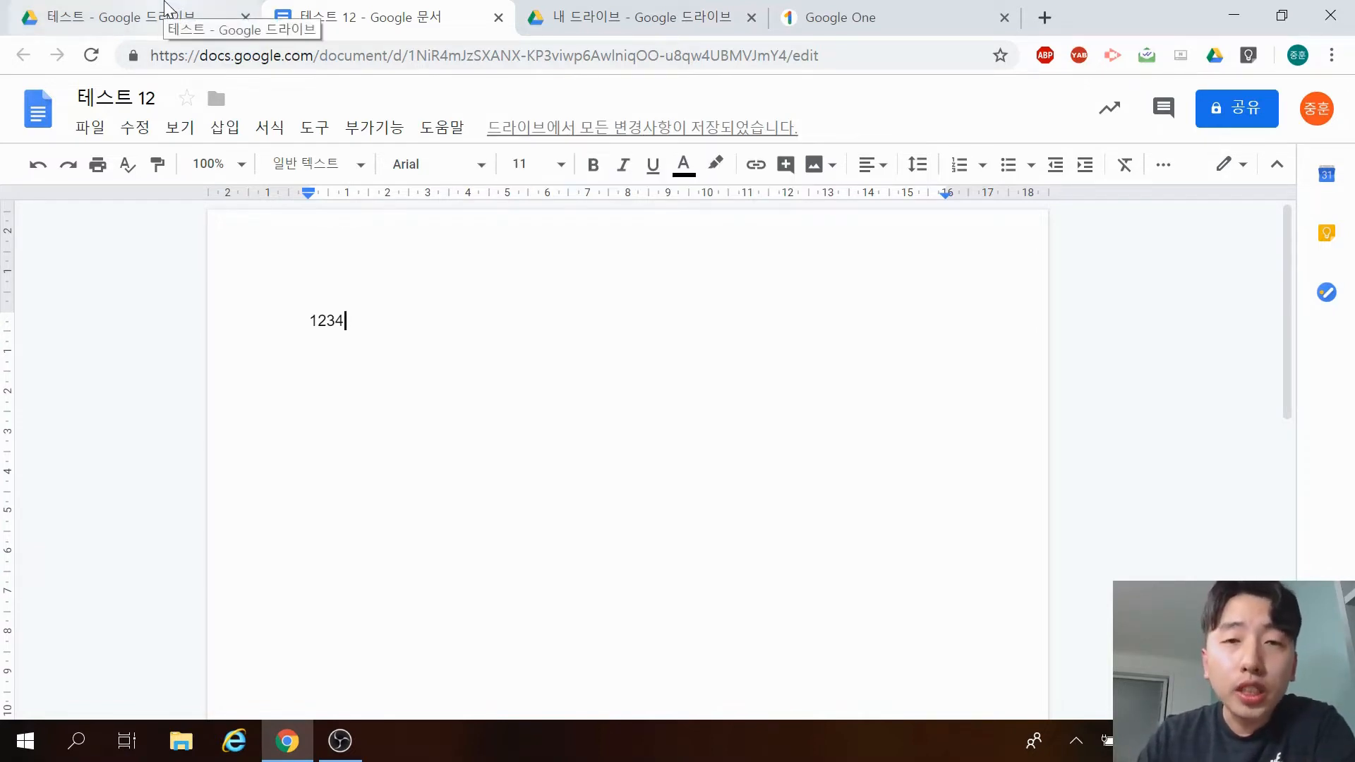
click(167, 8)
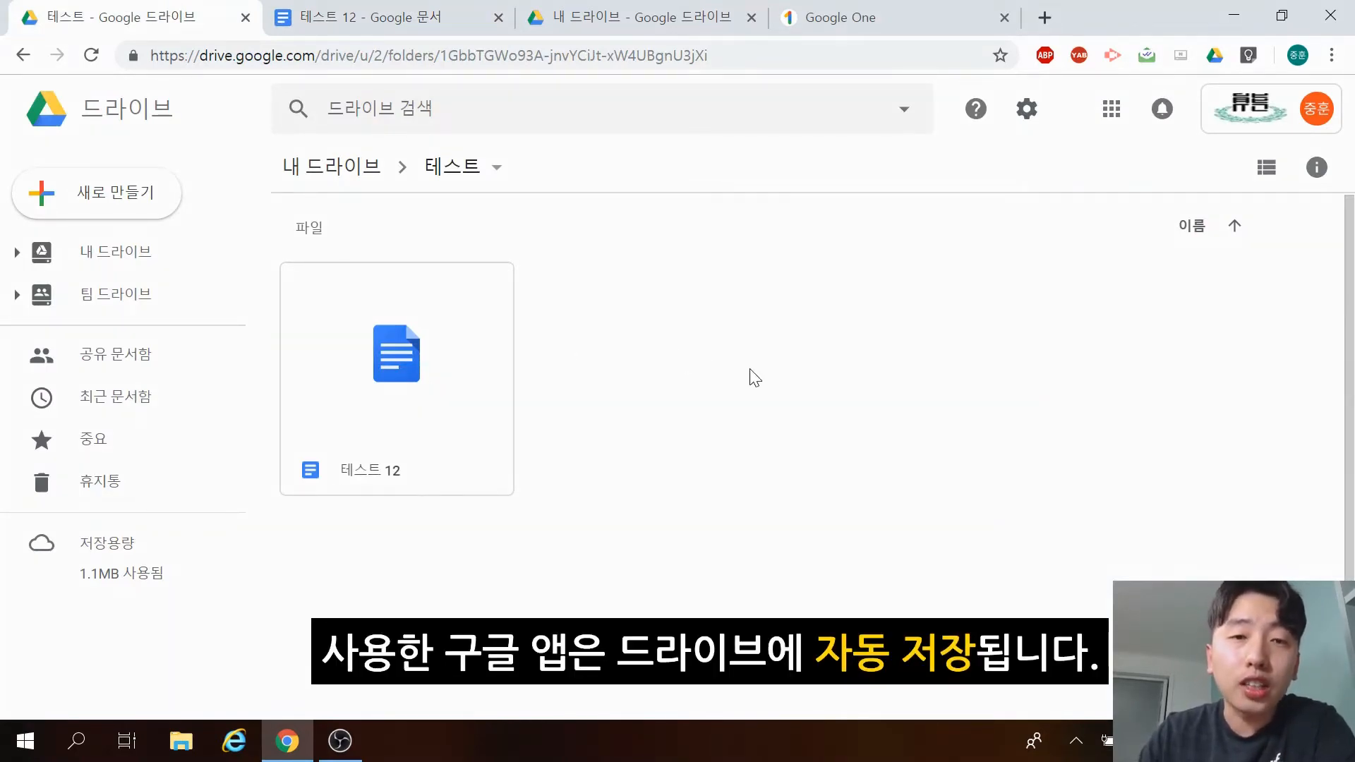
Move between the 테스트 folder and 테스트 12 tabs, then open the Google Docs home page via its logo.
right_click(711, 372)
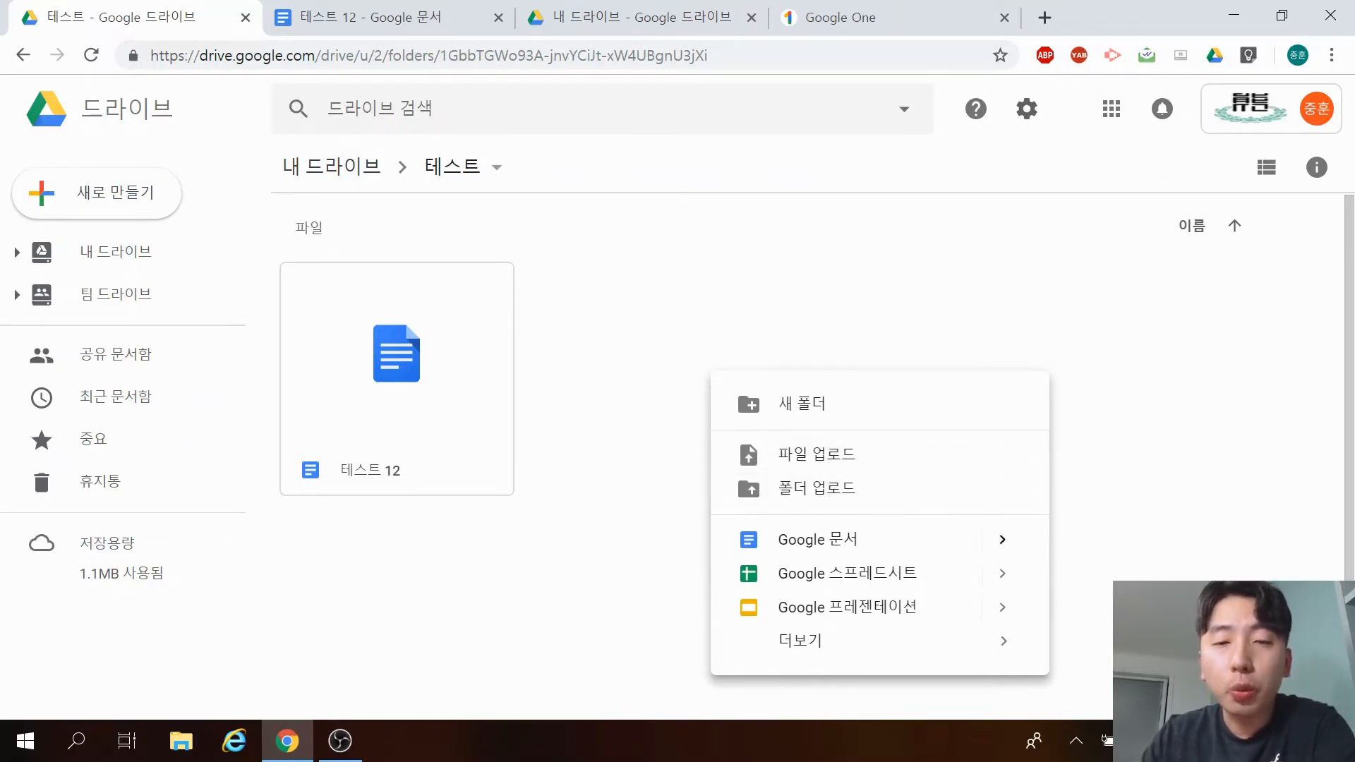
click(621, 479)
click(395, 10)
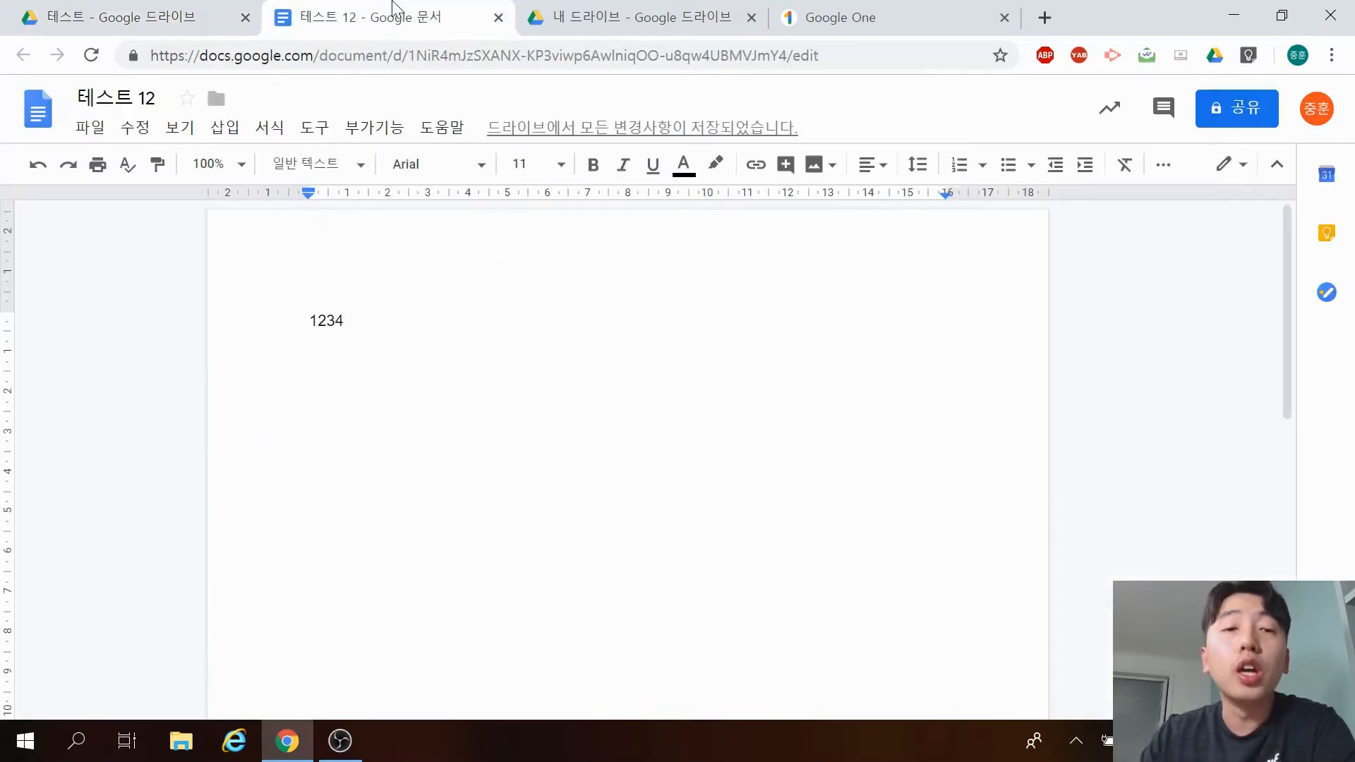
click(113, 16)
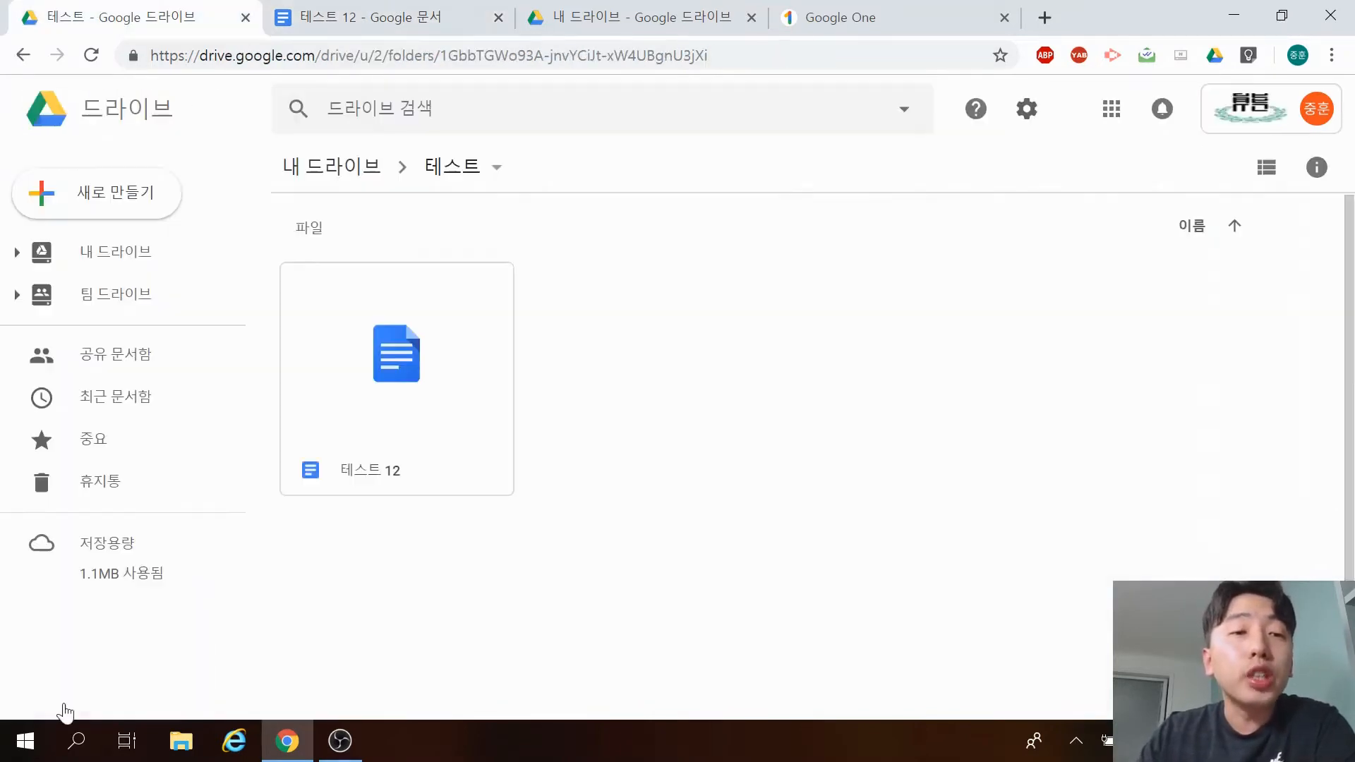
click(385, 16)
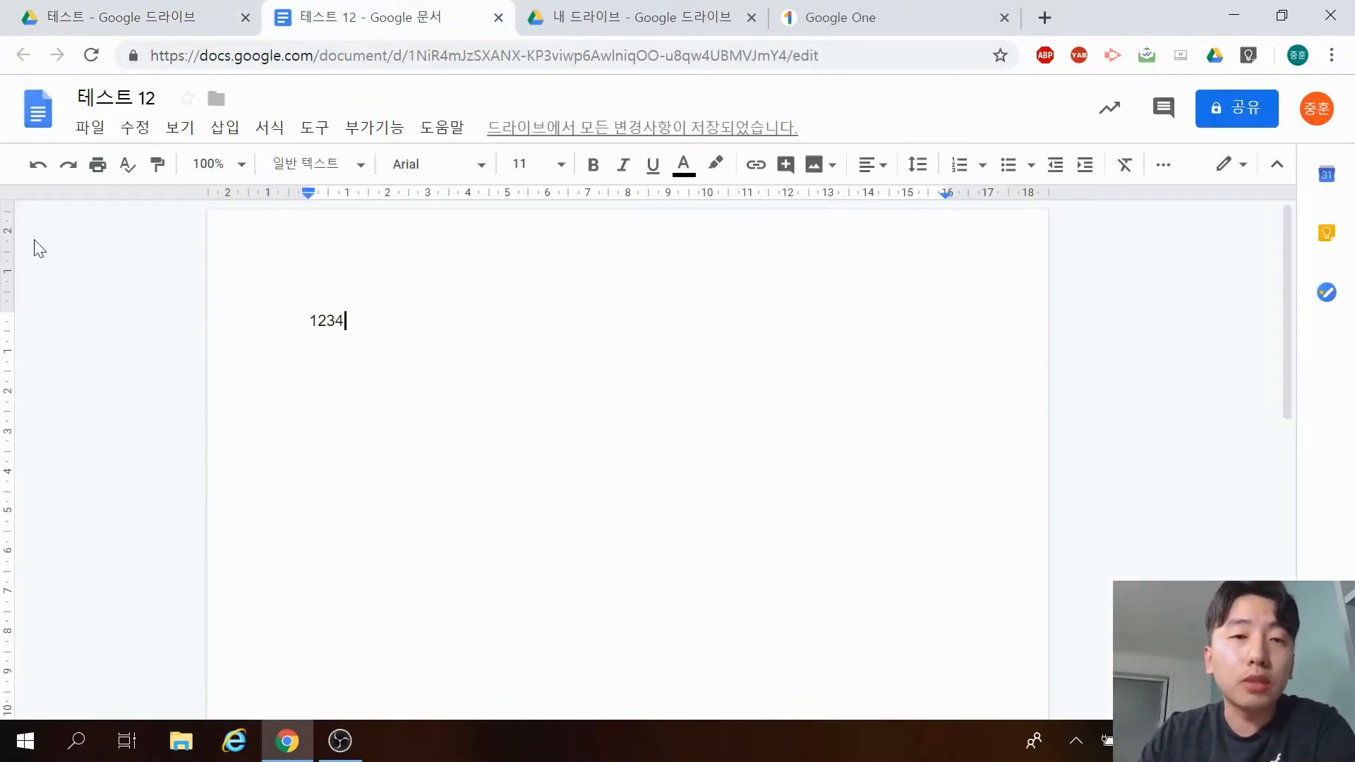
click(37, 111)
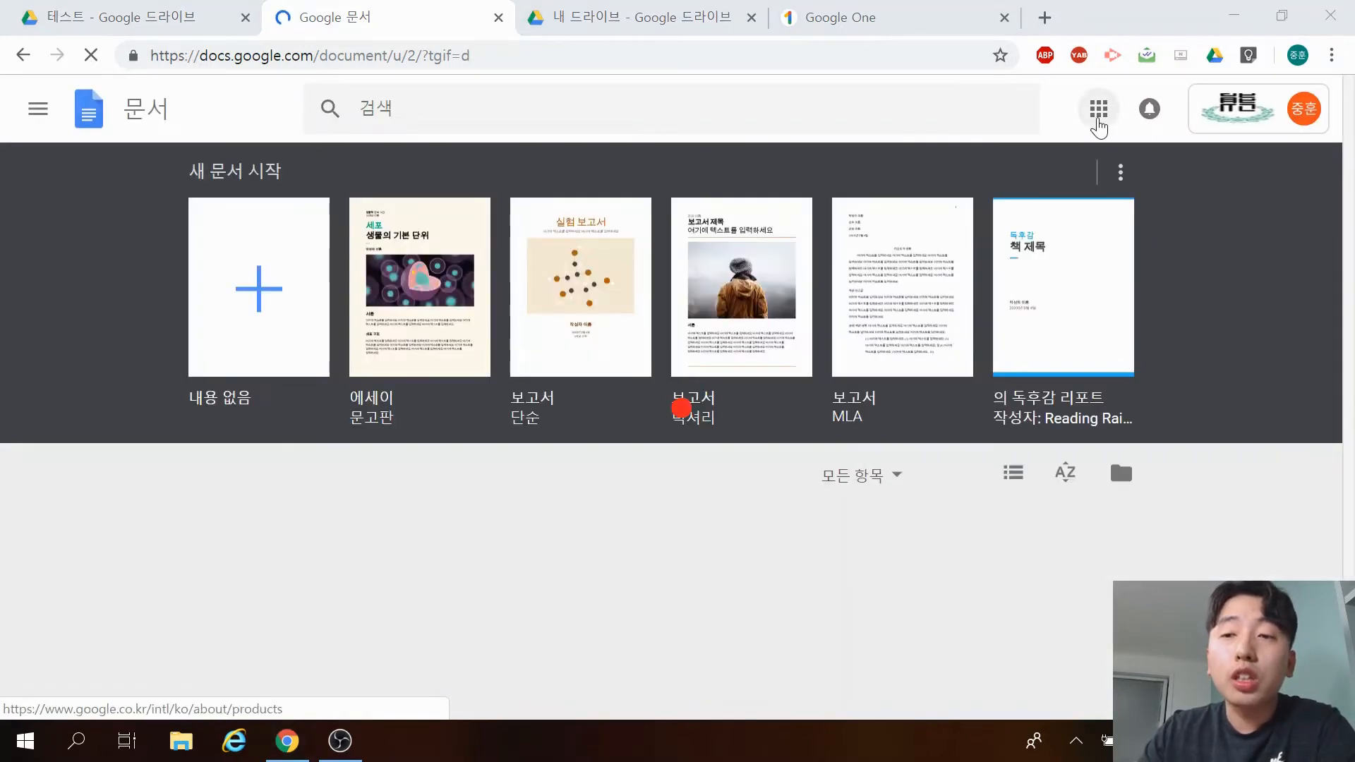
Start a new blank (내용 없음) document from the Docs home page.
click(1099, 117)
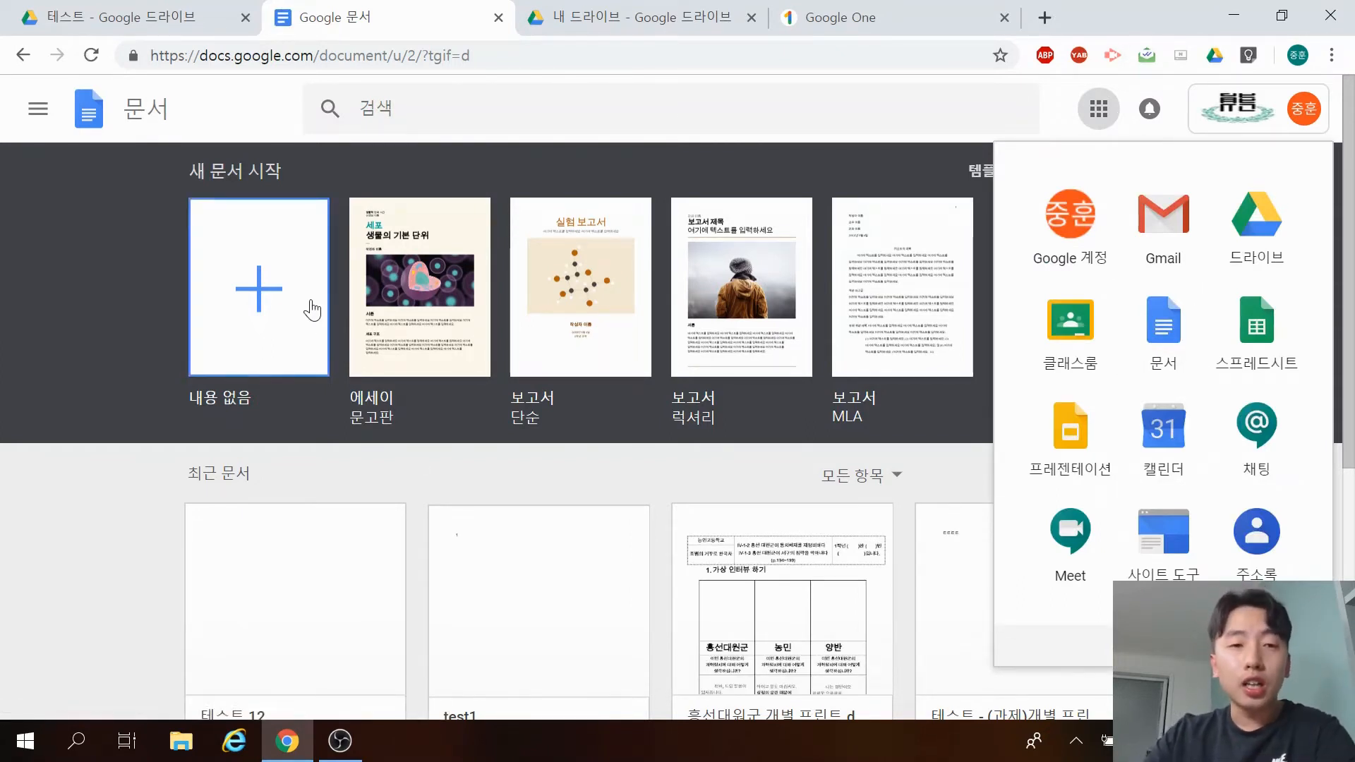
click(56, 379)
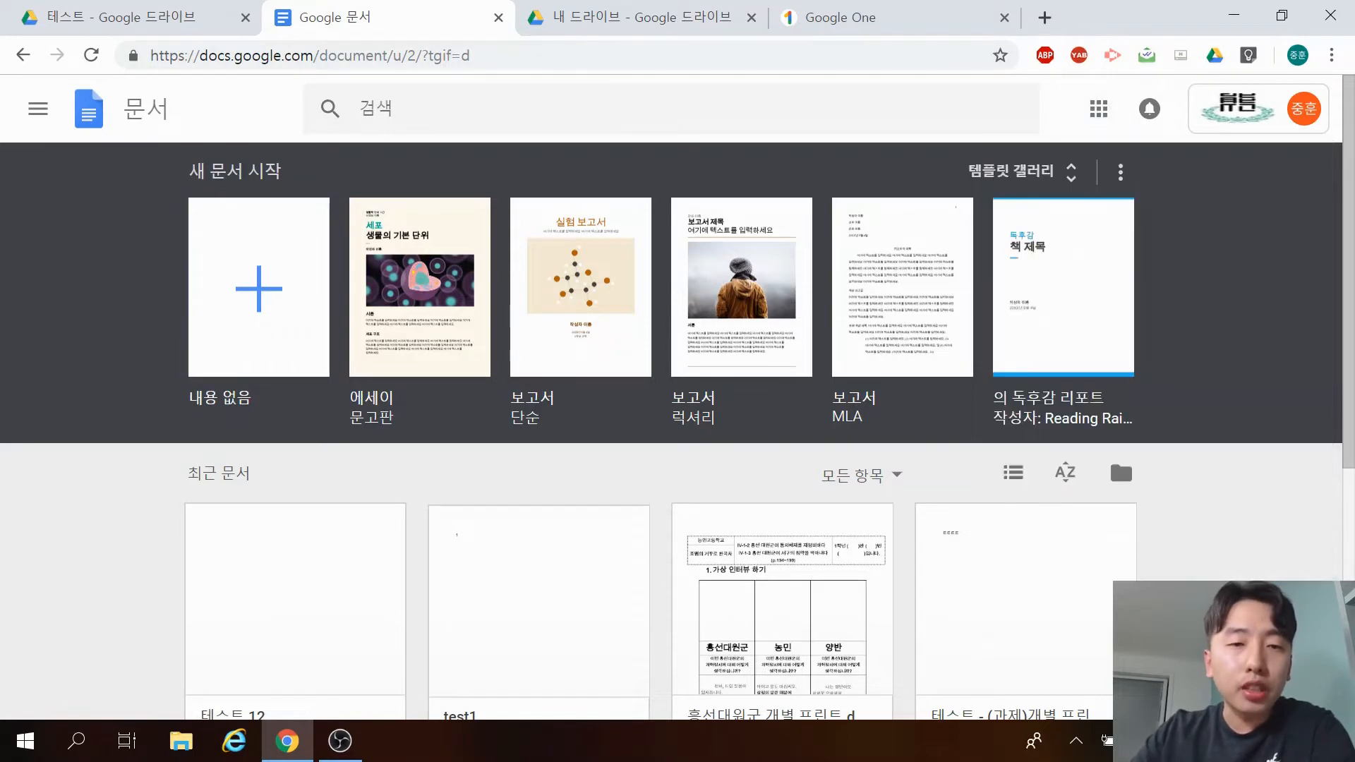
click(264, 286)
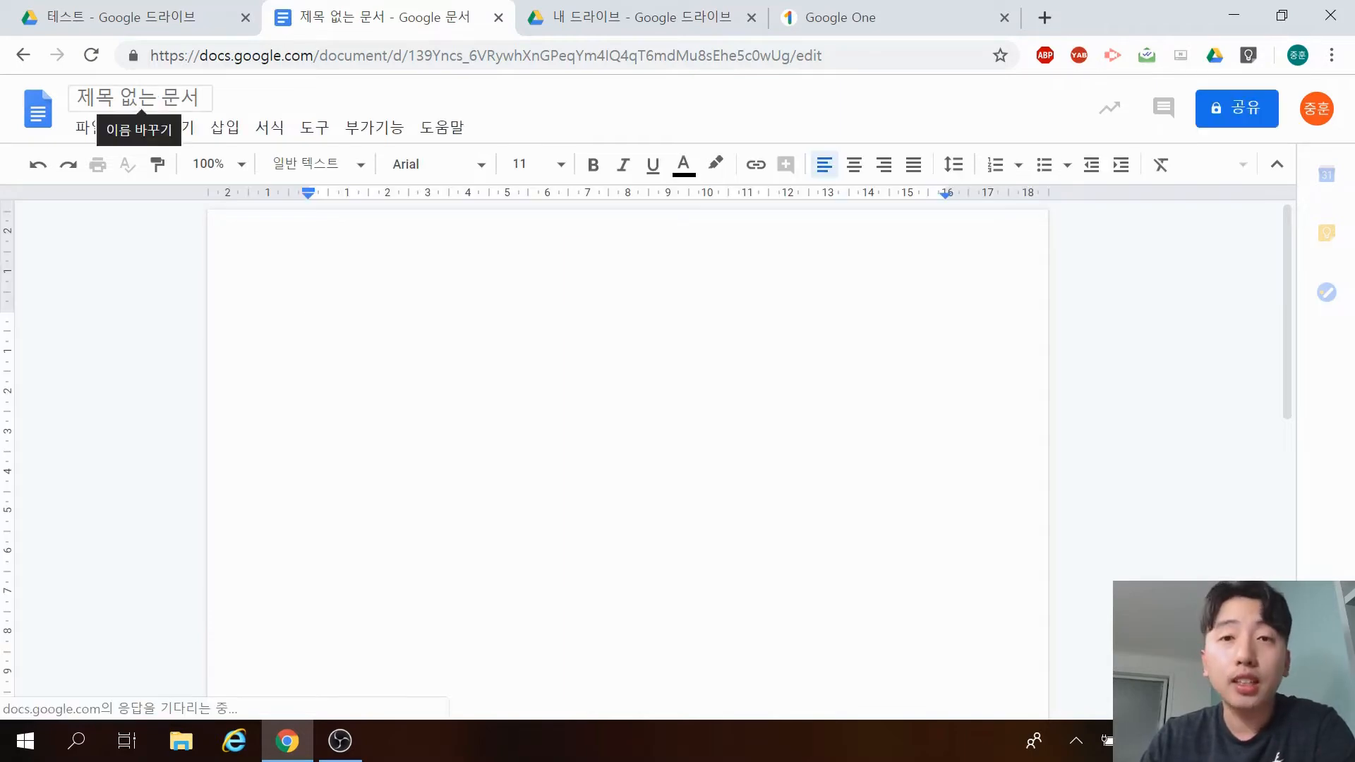
Replace the title with 테스트 123 and type 1234 in the body.
click(200, 98)
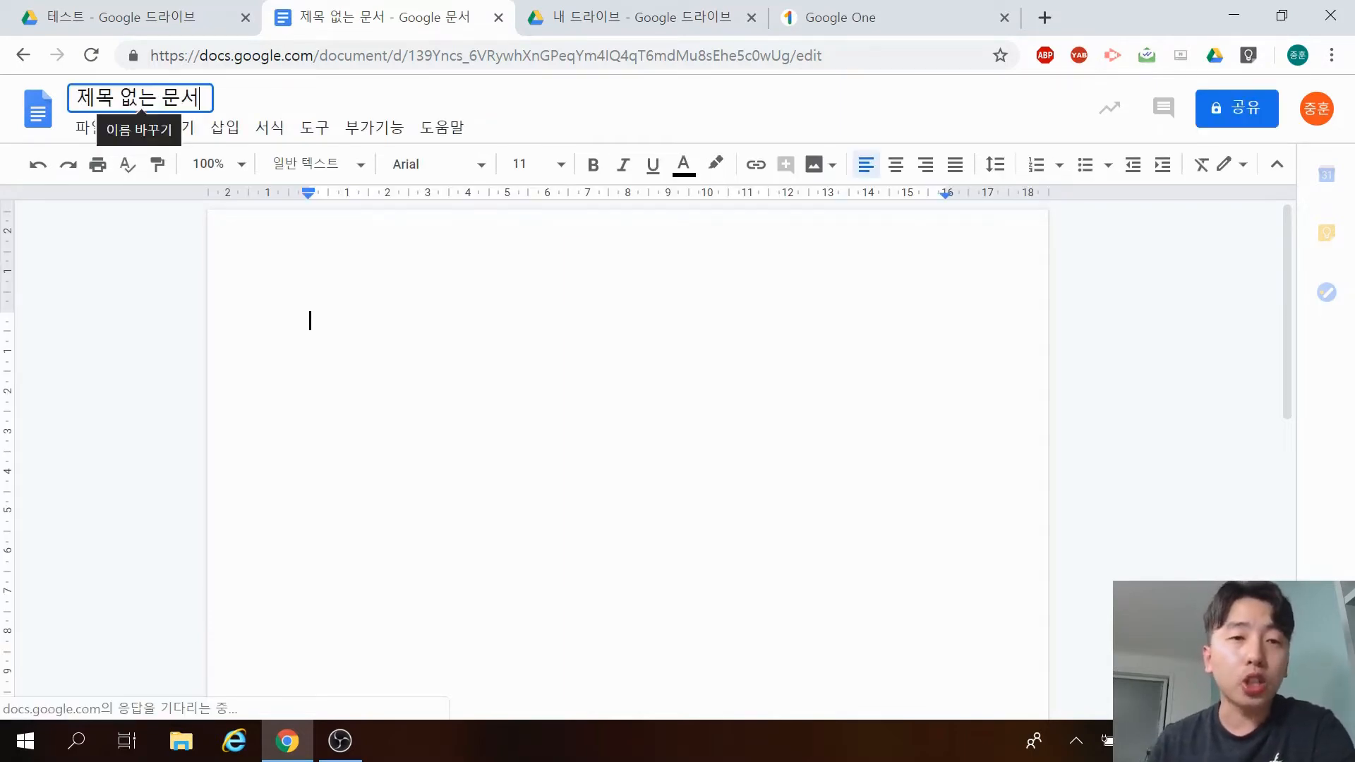
key(ctrl+a)
key(BackSpace)
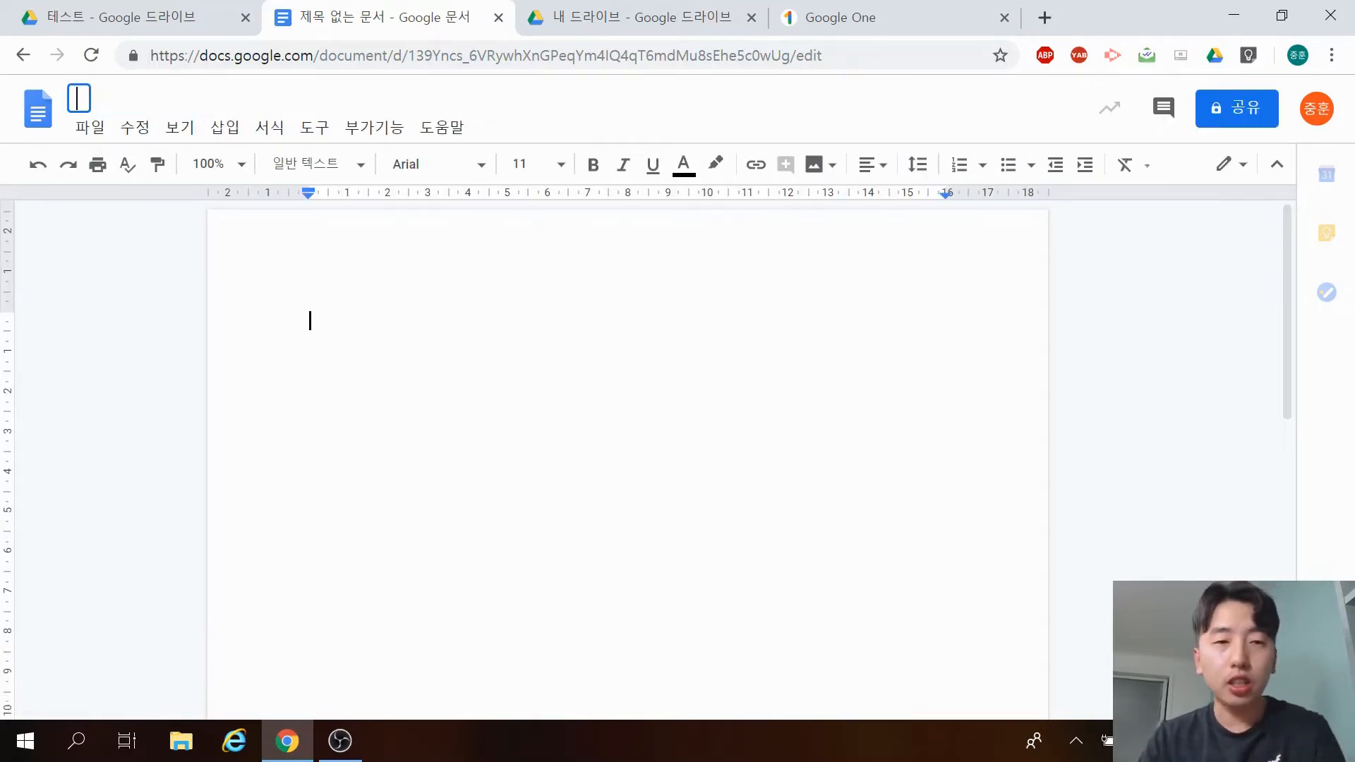
text(테스트 123)
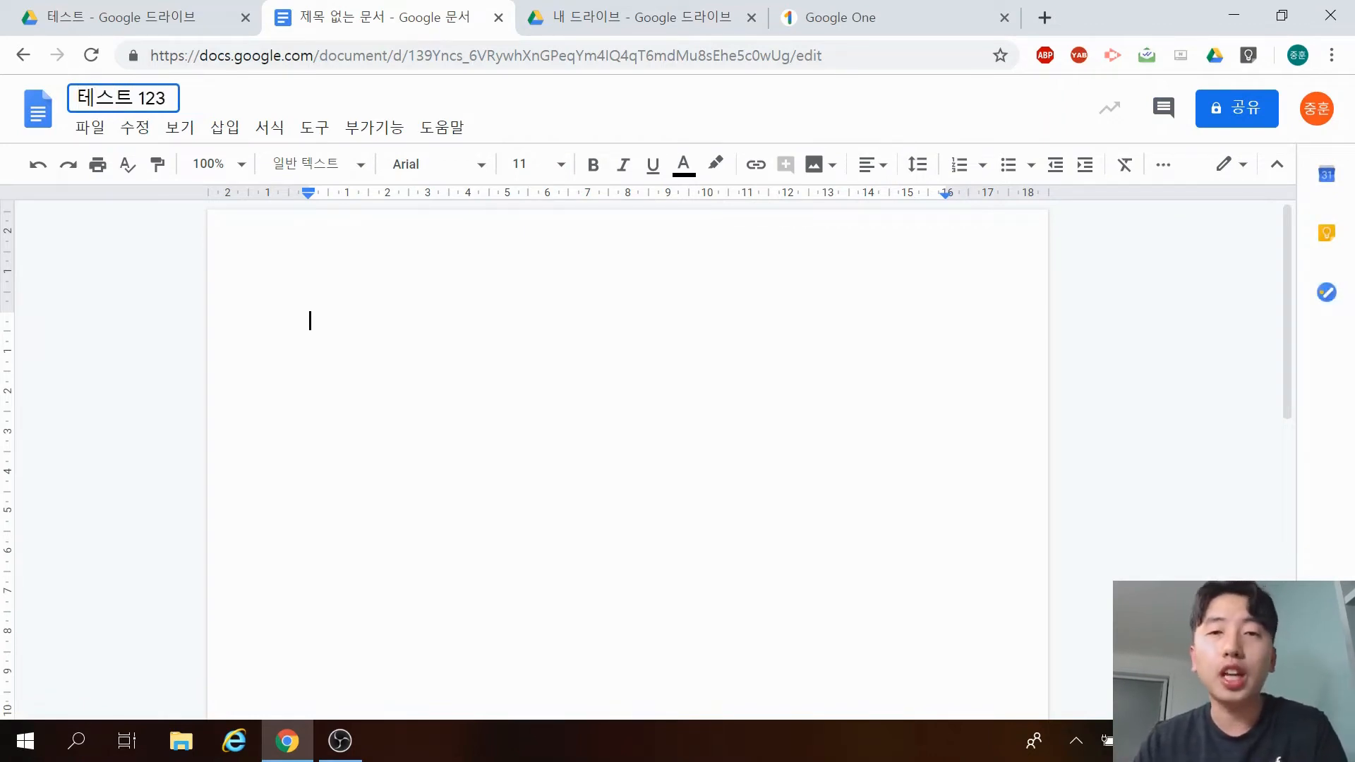
key(Return)
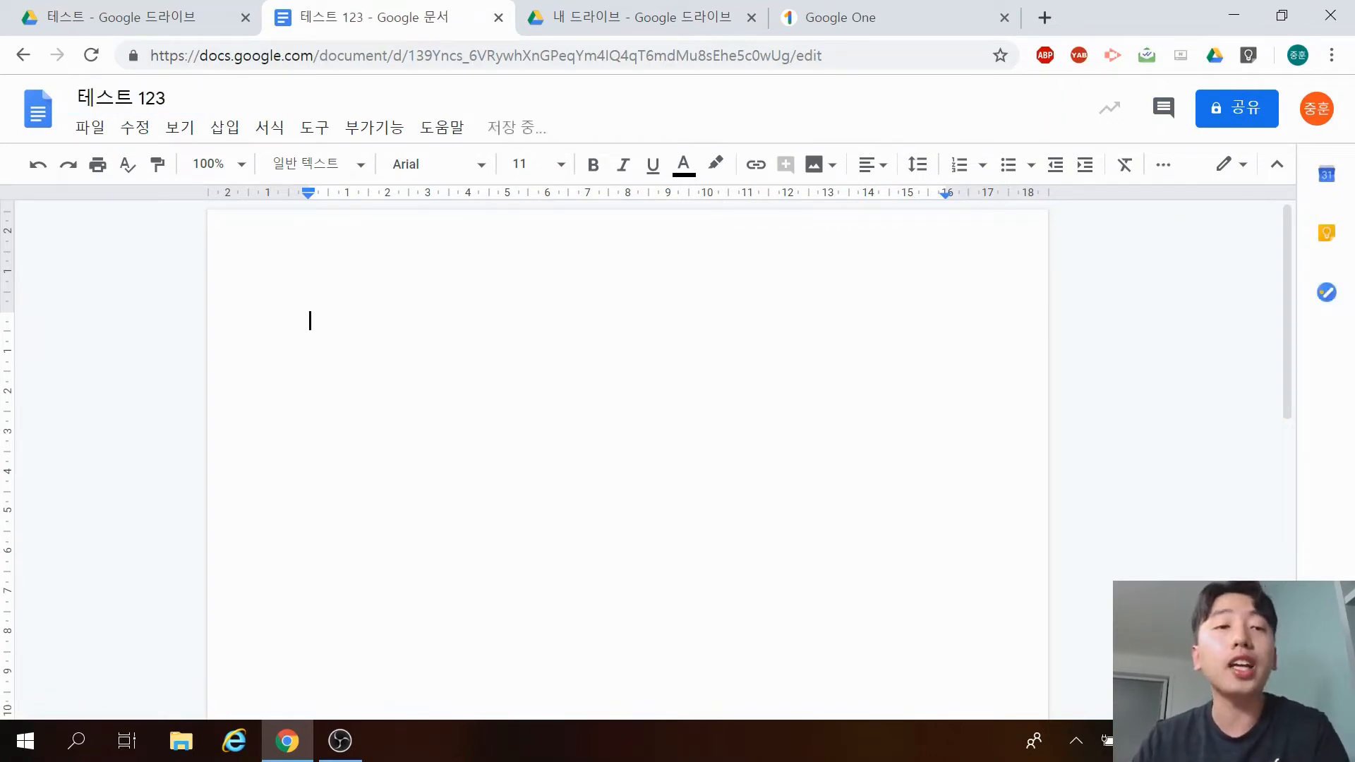
text(1234)
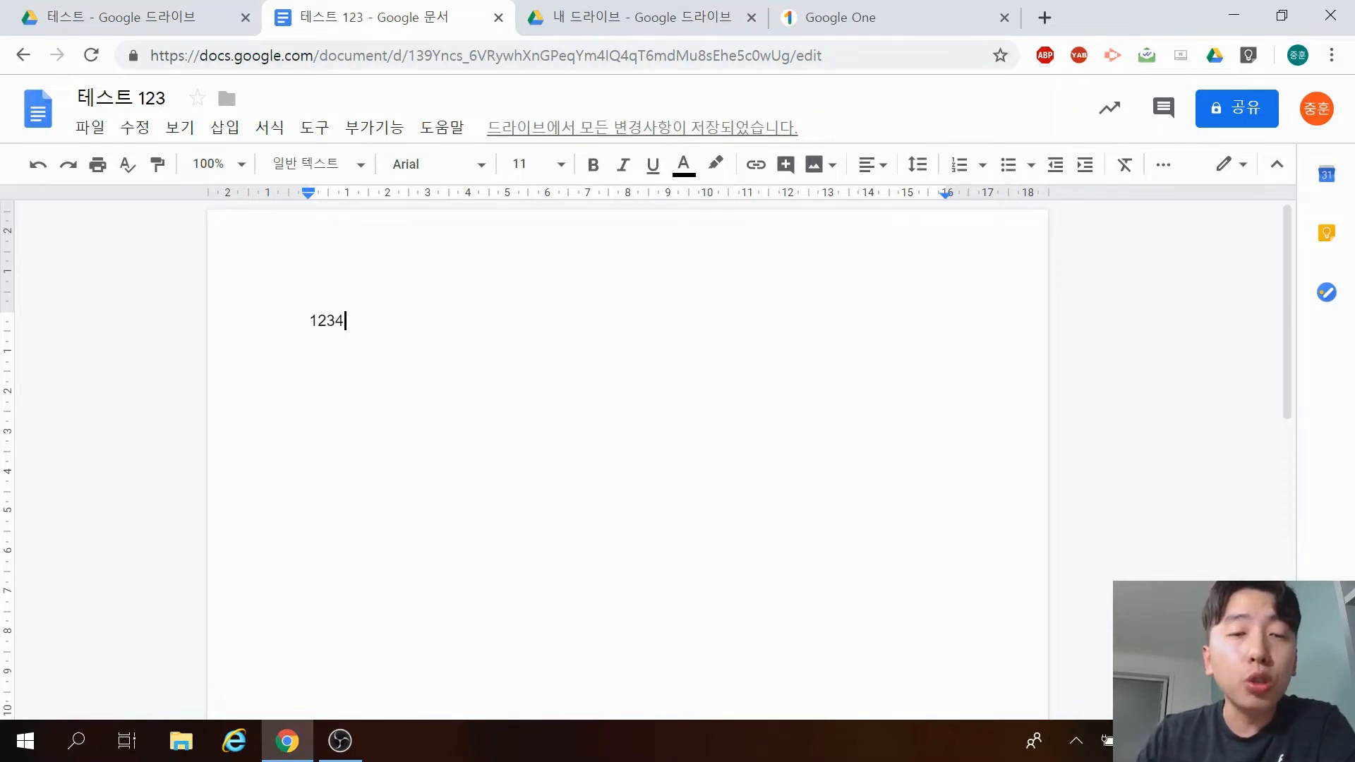
Go up from the 테스트 folder to 내 드라이브 and scroll to the Files list showing 테스트 123.
click(151, 13)
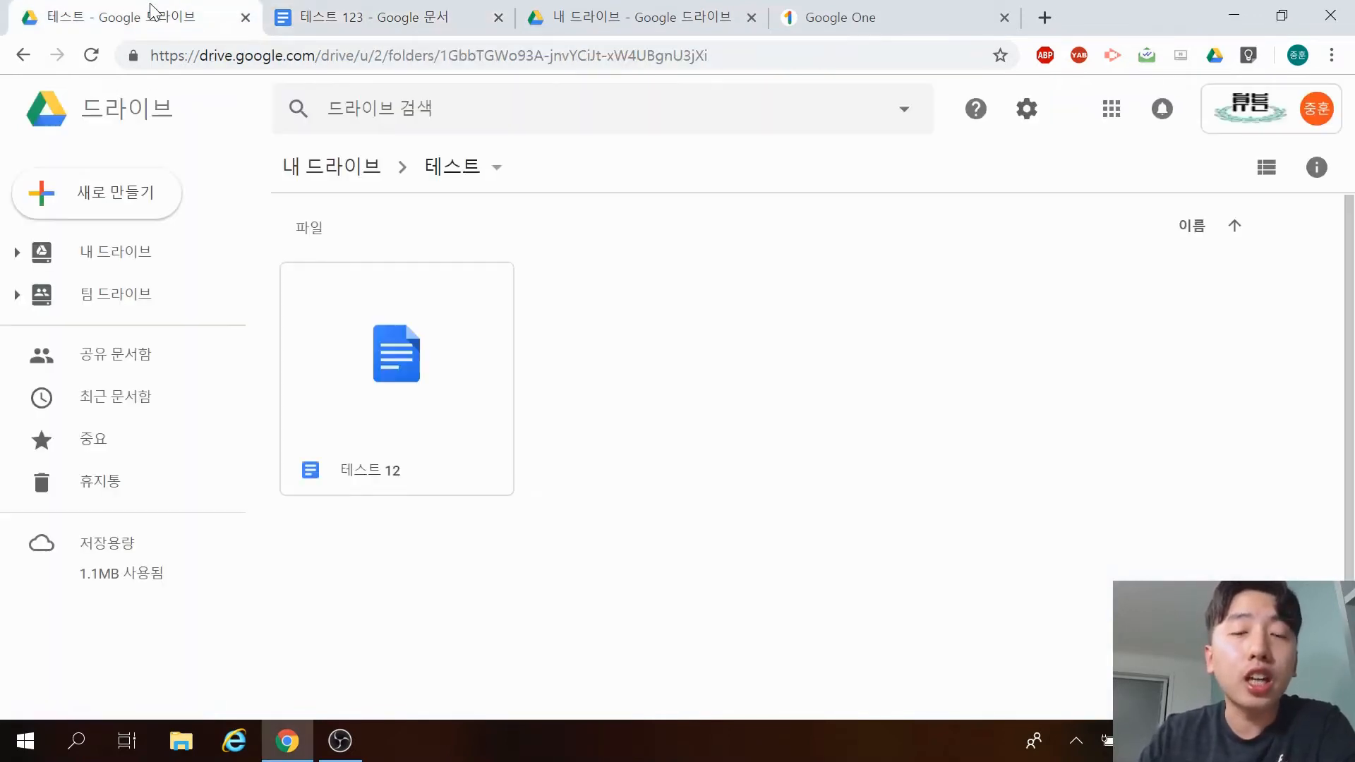
click(346, 169)
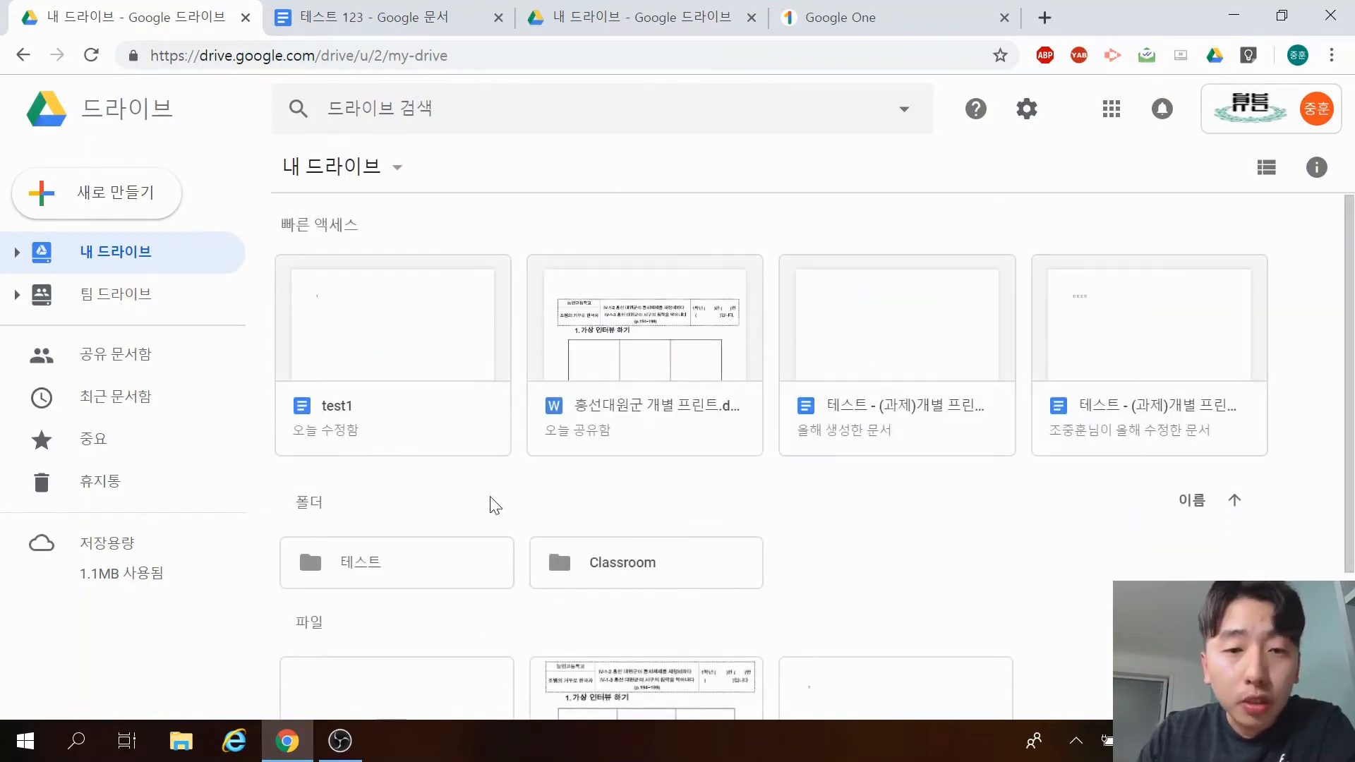
scroll(515, 519, down, 3)
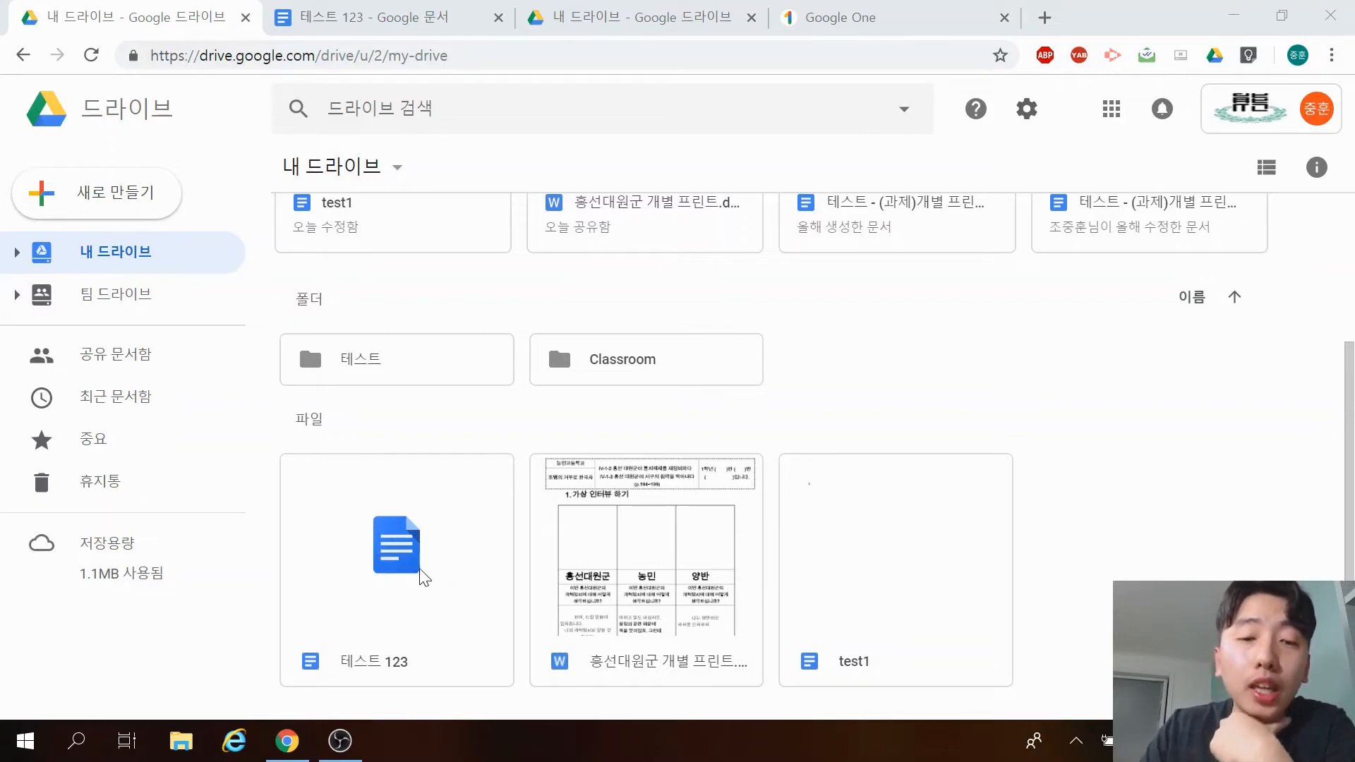
Move the 테스트 123 document from My Drive into the 테스트 folder.
drag(424, 509, 381, 519)
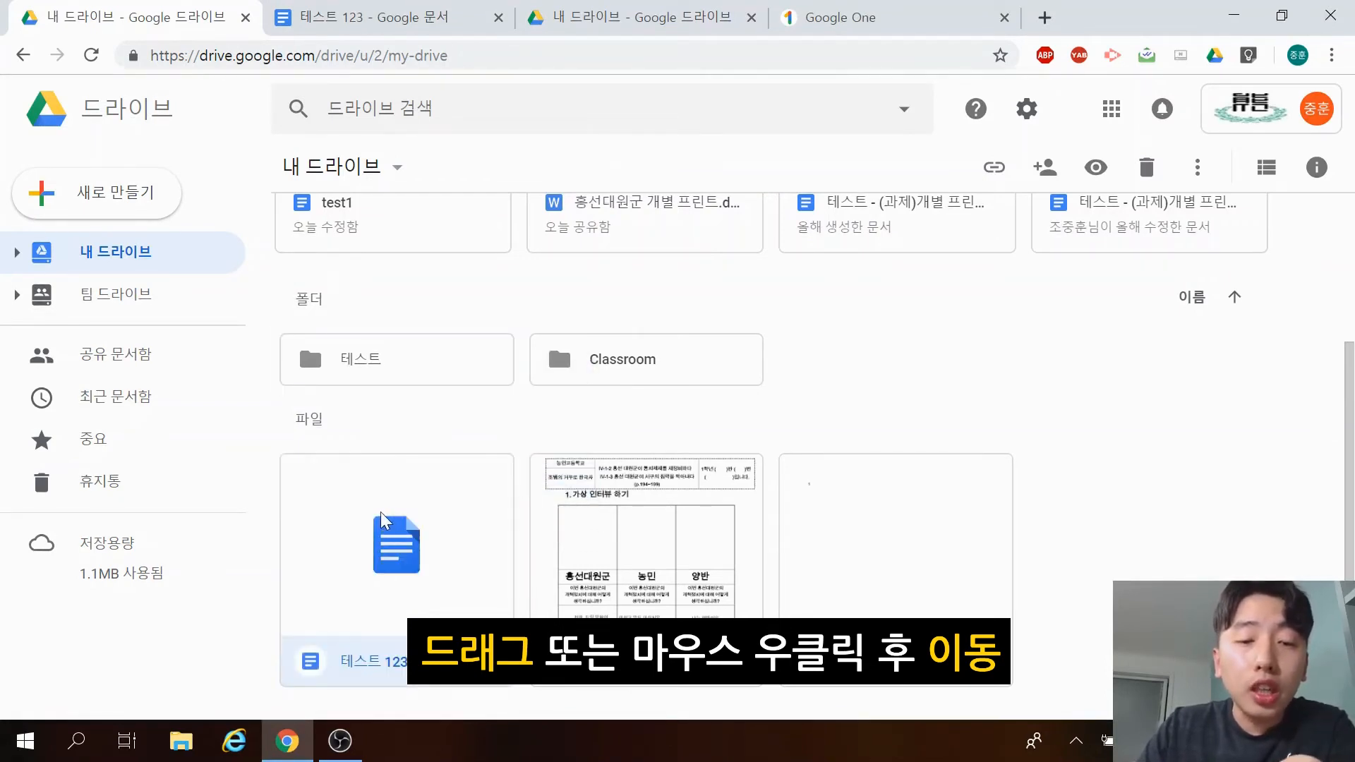
right_click(362, 520)
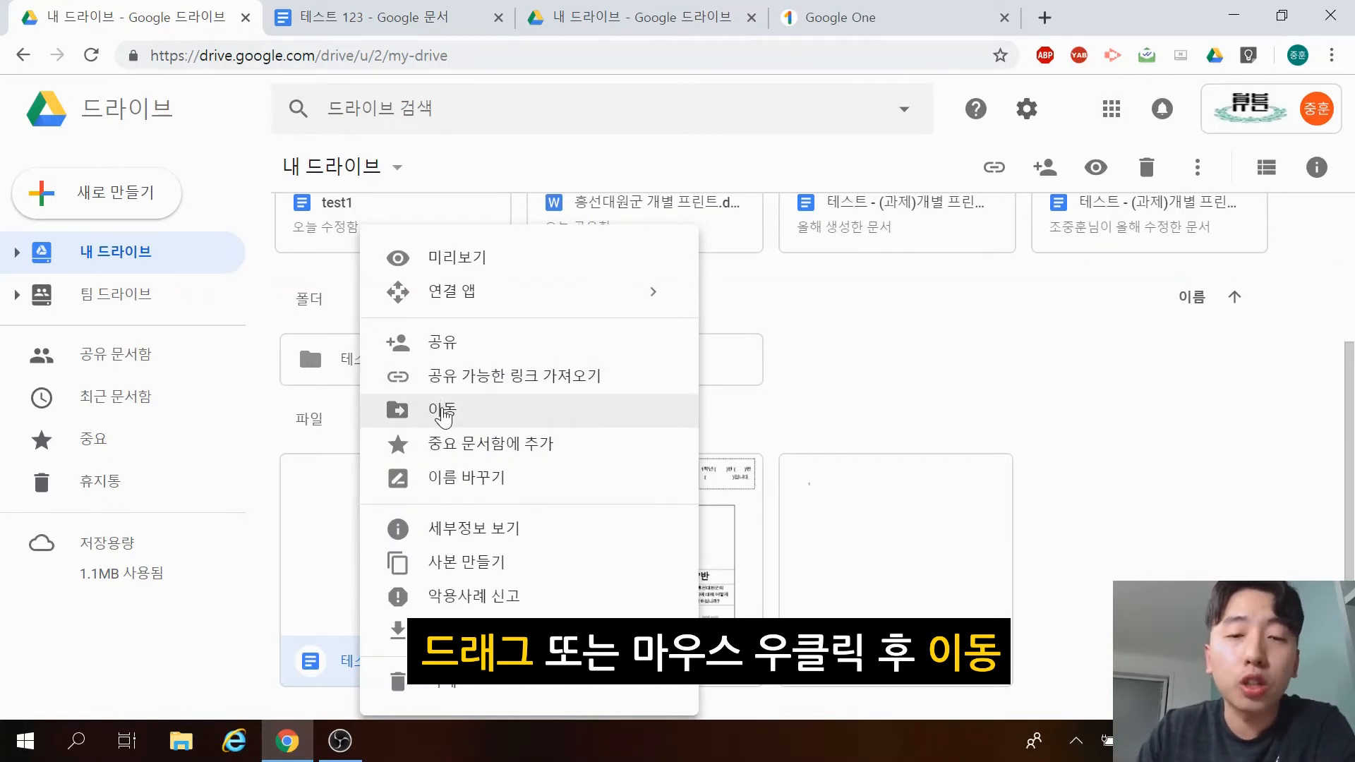
click(444, 412)
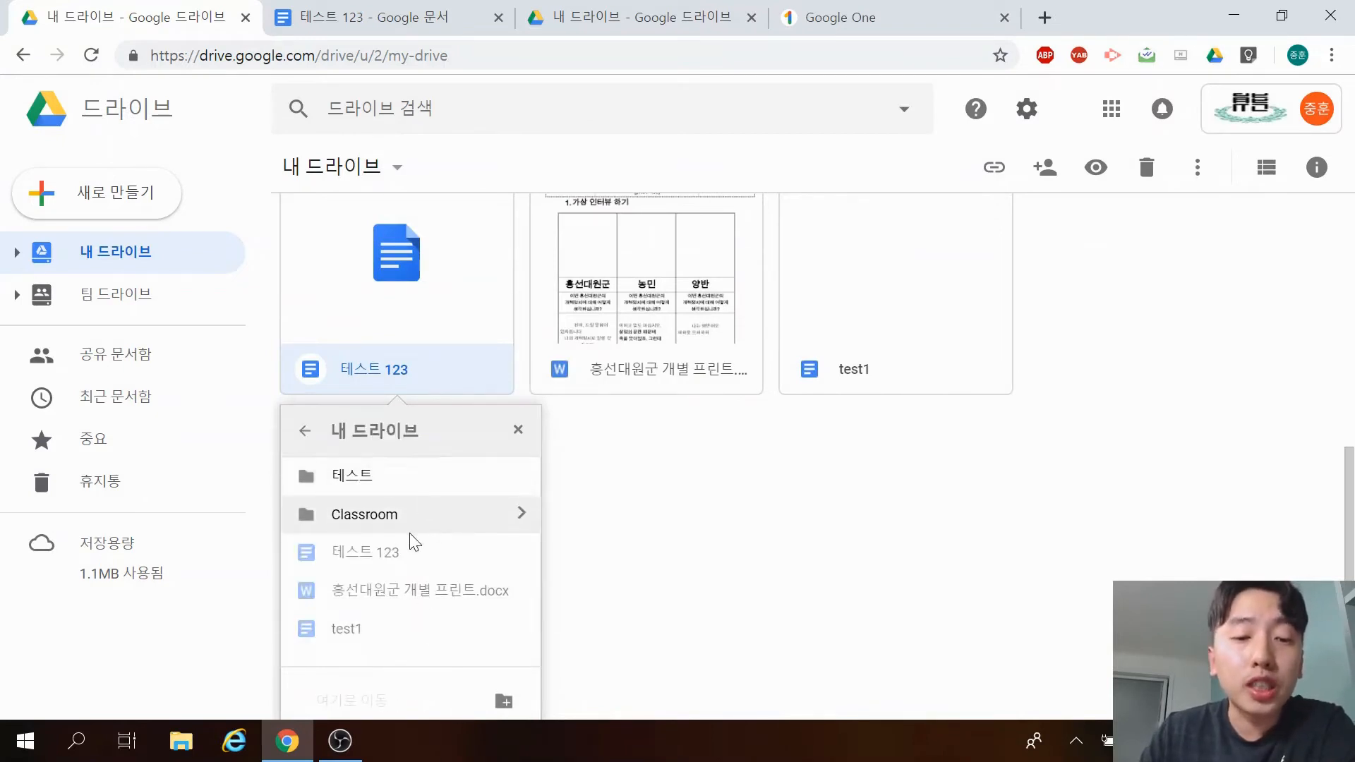
scroll(687, 501, down, 2)
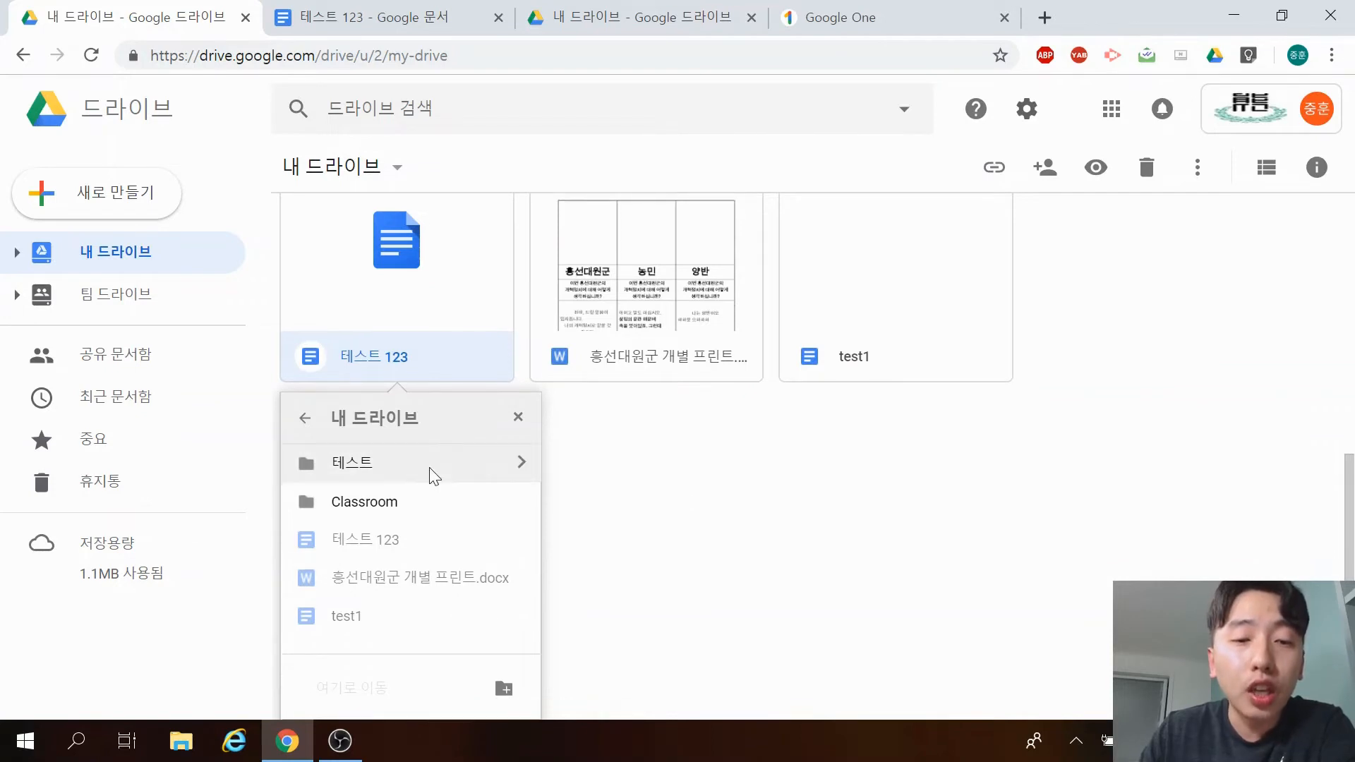
click(408, 463)
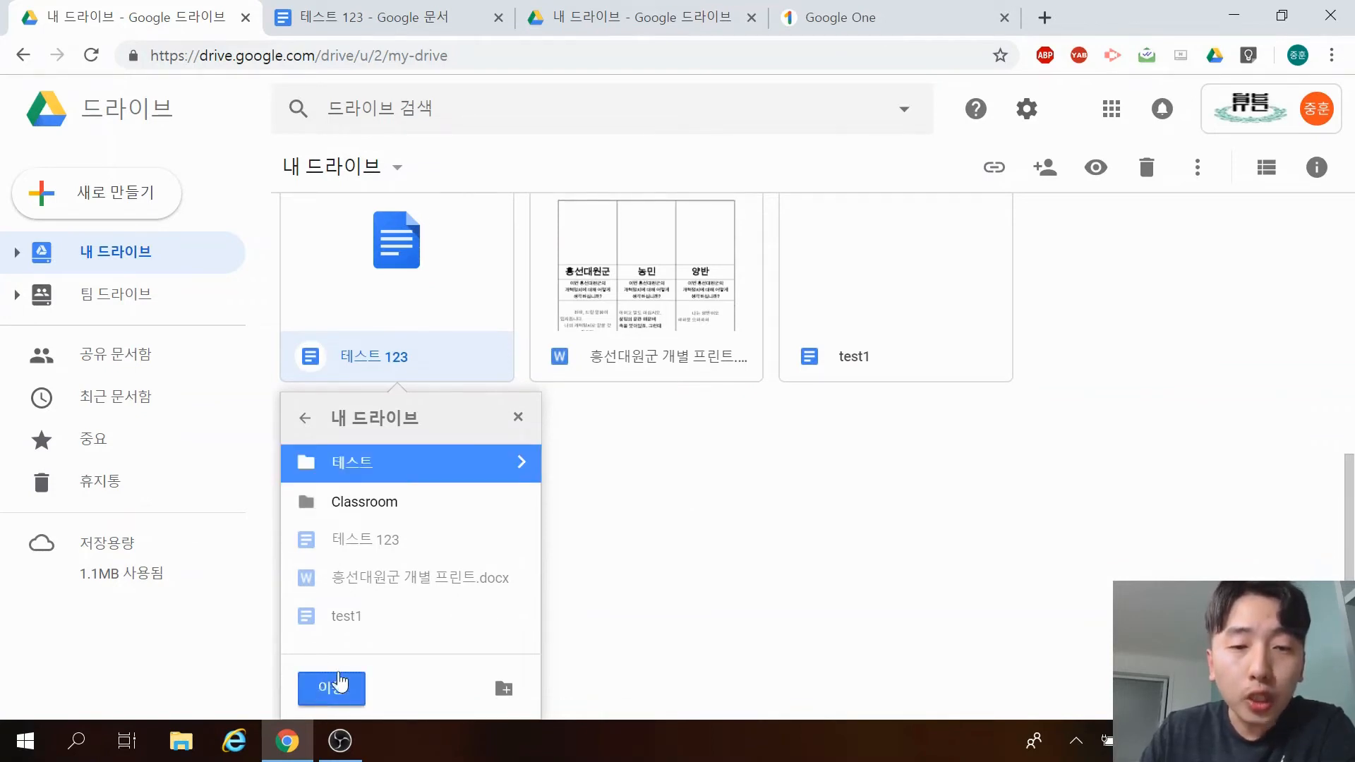
click(337, 683)
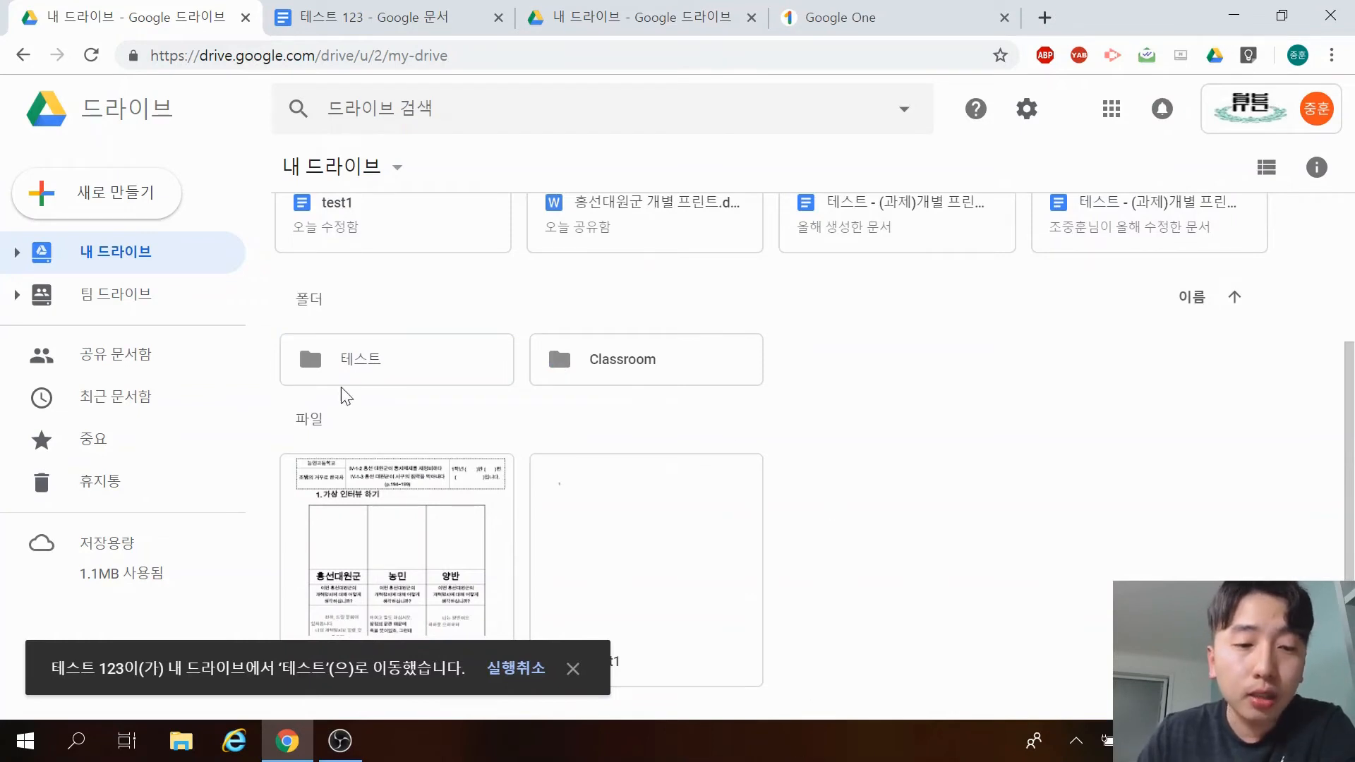
click(433, 368)
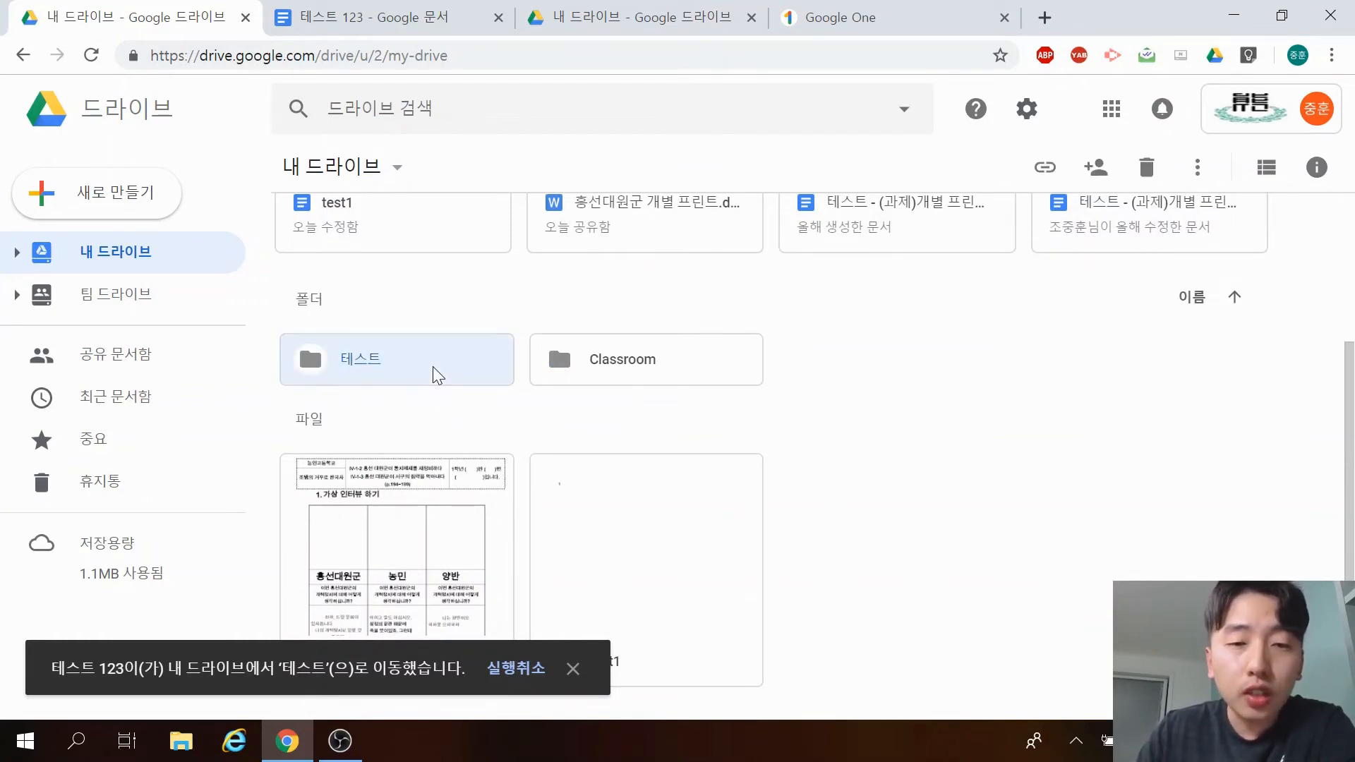
Open the 테스트 folder, then go to 팀 드라이브 and close its introduction popup.
double_click(434, 366)
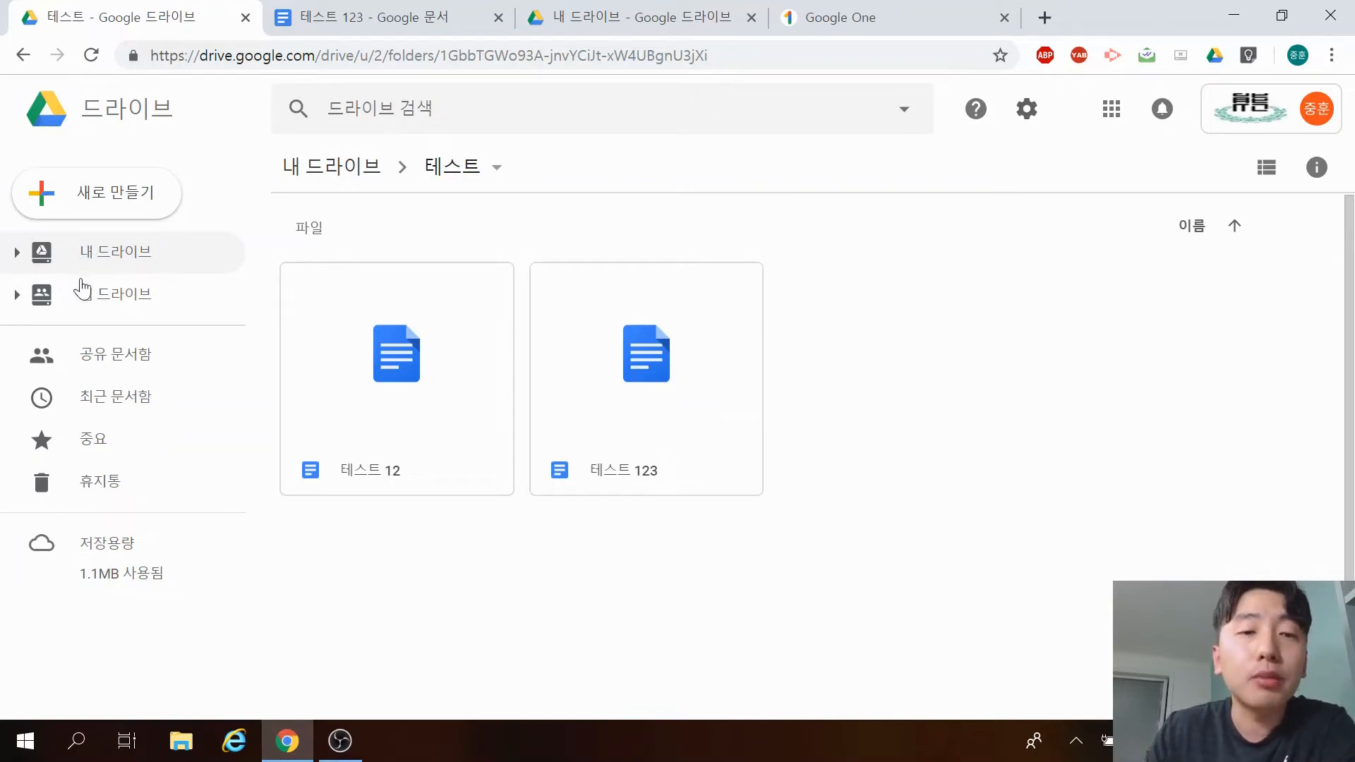
click(115, 299)
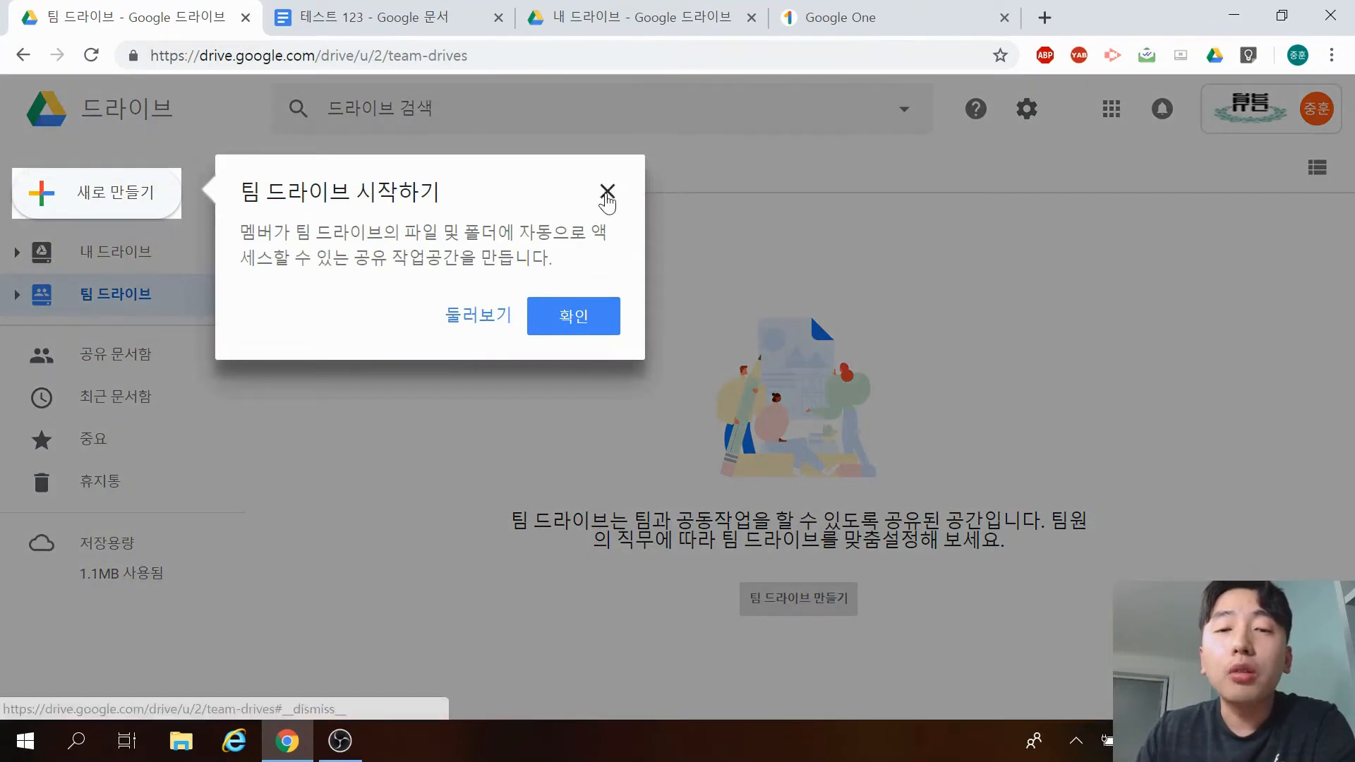
click(607, 198)
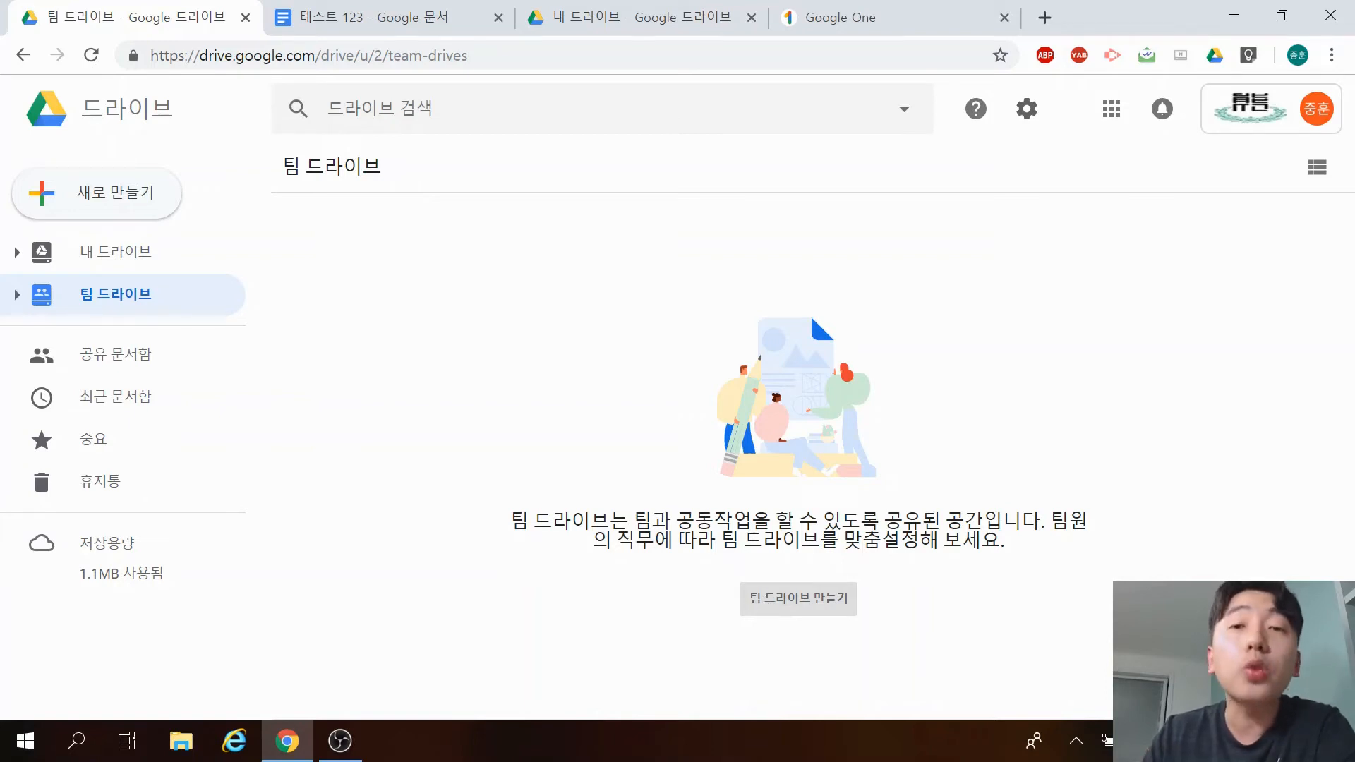
Browse the 공유 문서함, 최근 문서함 and 중요 lists, then return to 내 드라이브.
click(128, 363)
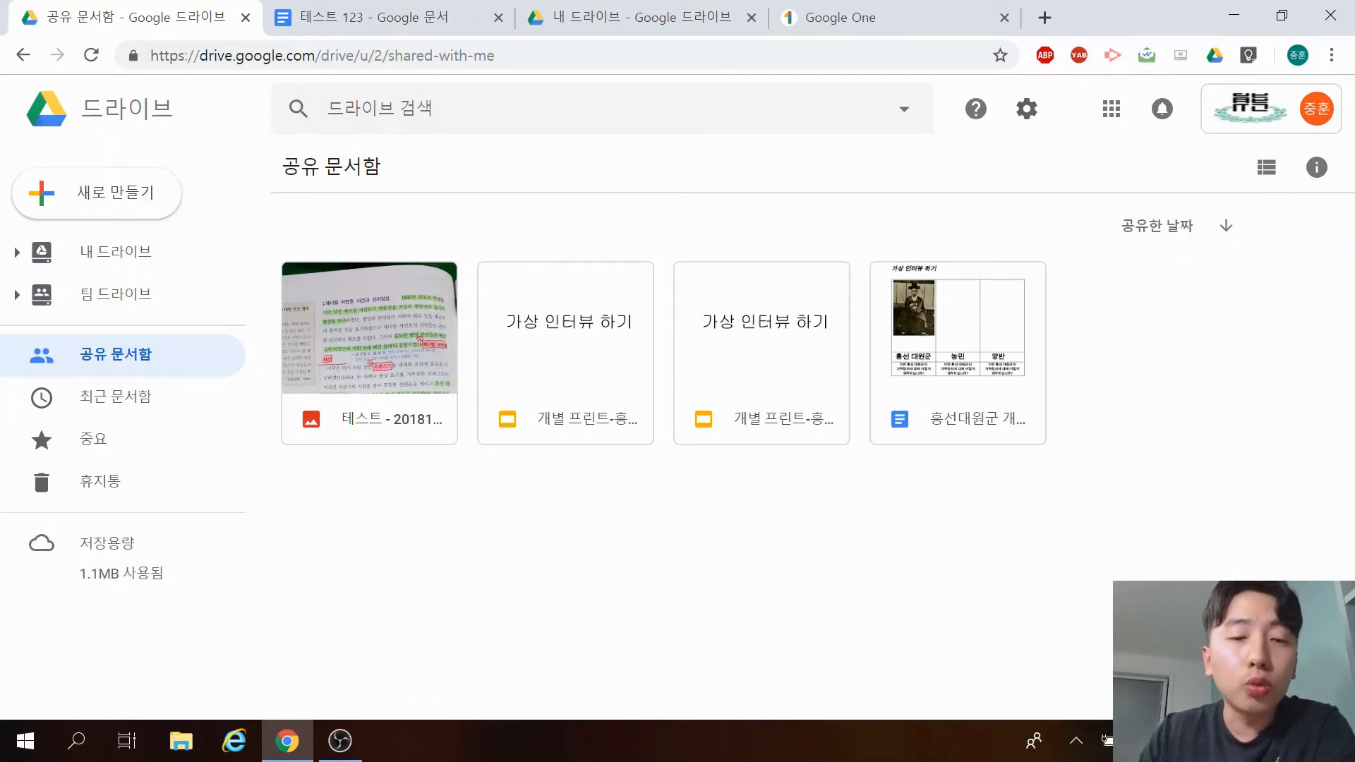
click(178, 400)
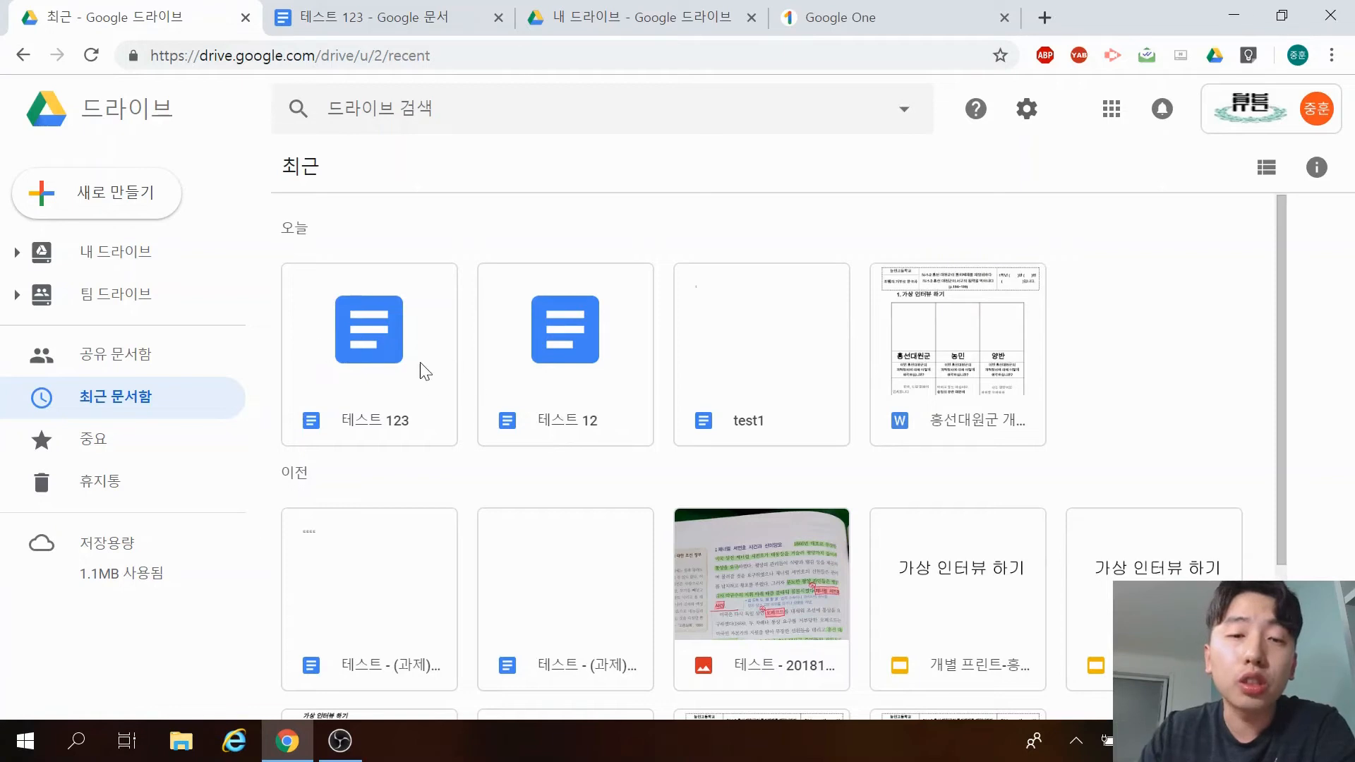
click(169, 457)
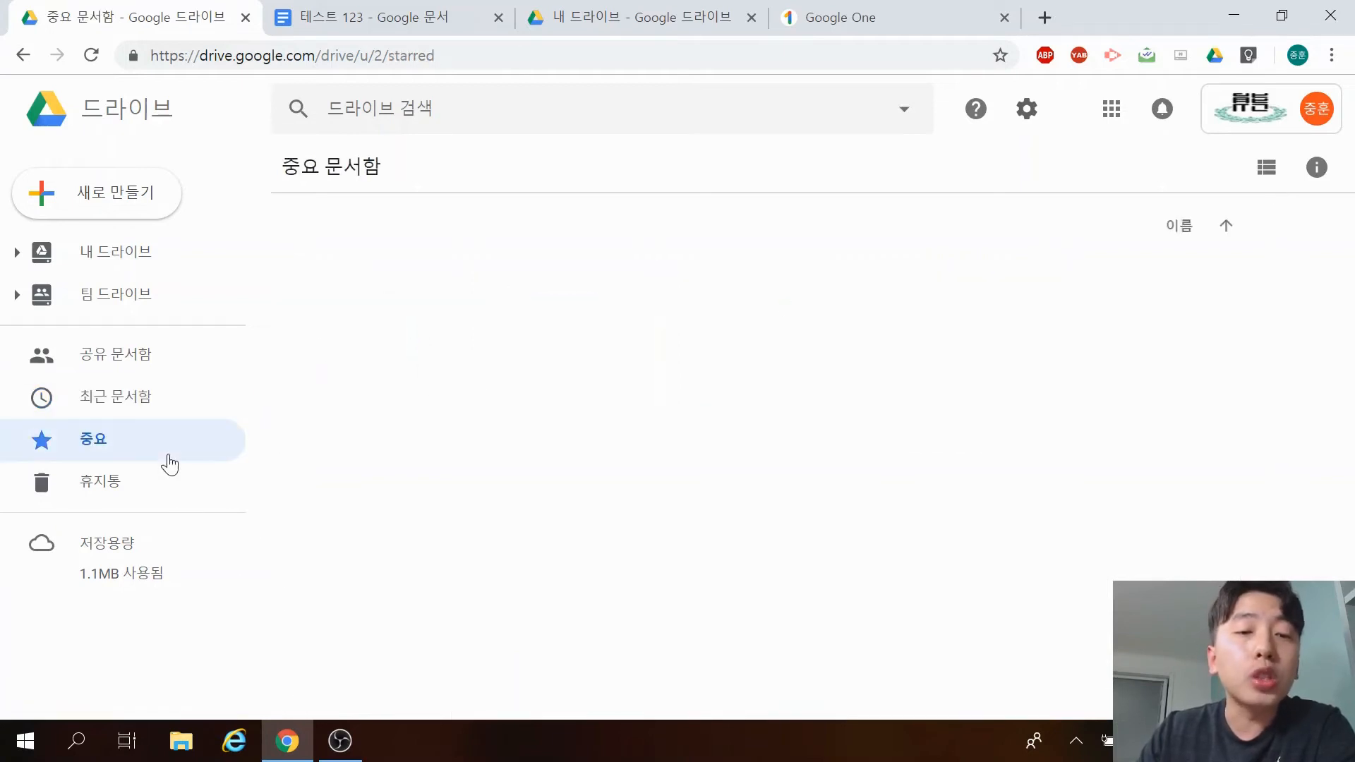
click(182, 261)
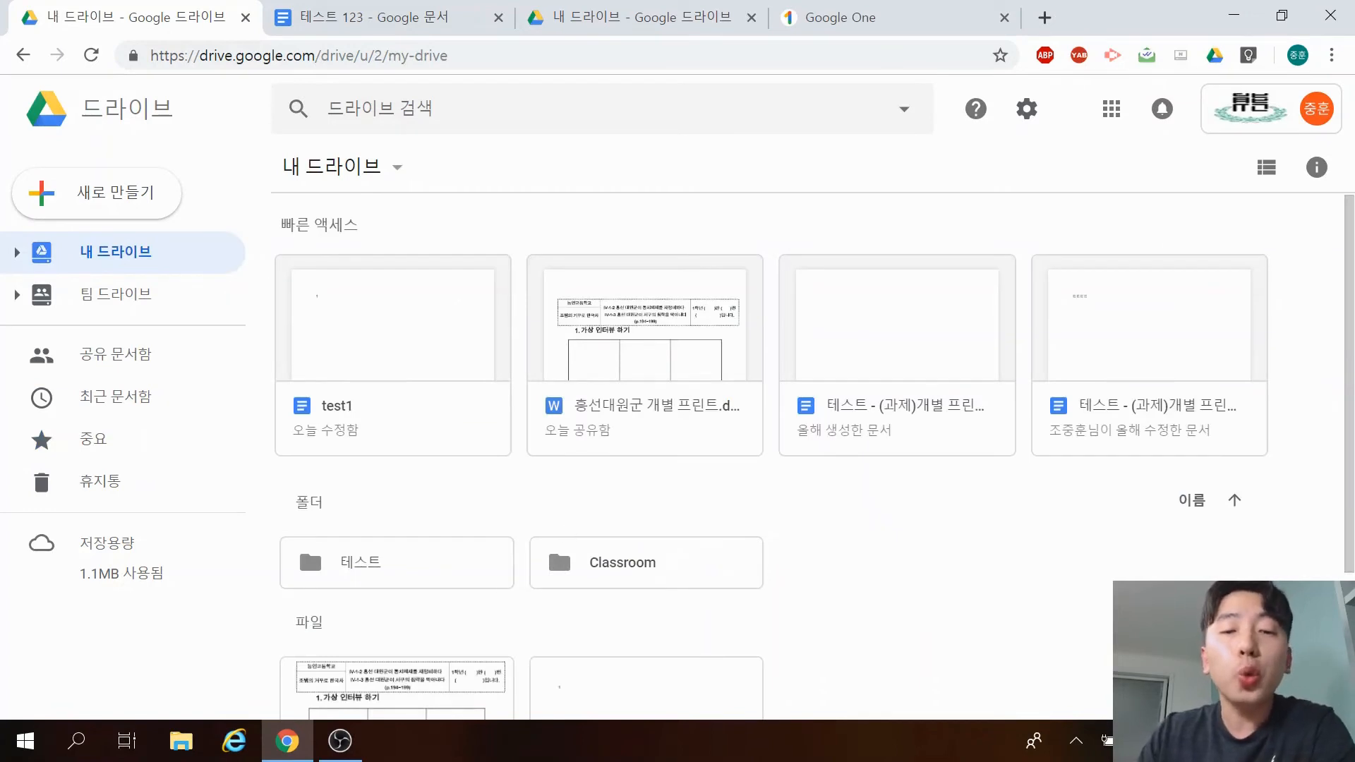
Add 테스트 12 in the 테스트 folder to 중요 and view it on the Starred page.
scroll(445, 480, down, 3)
click(472, 379)
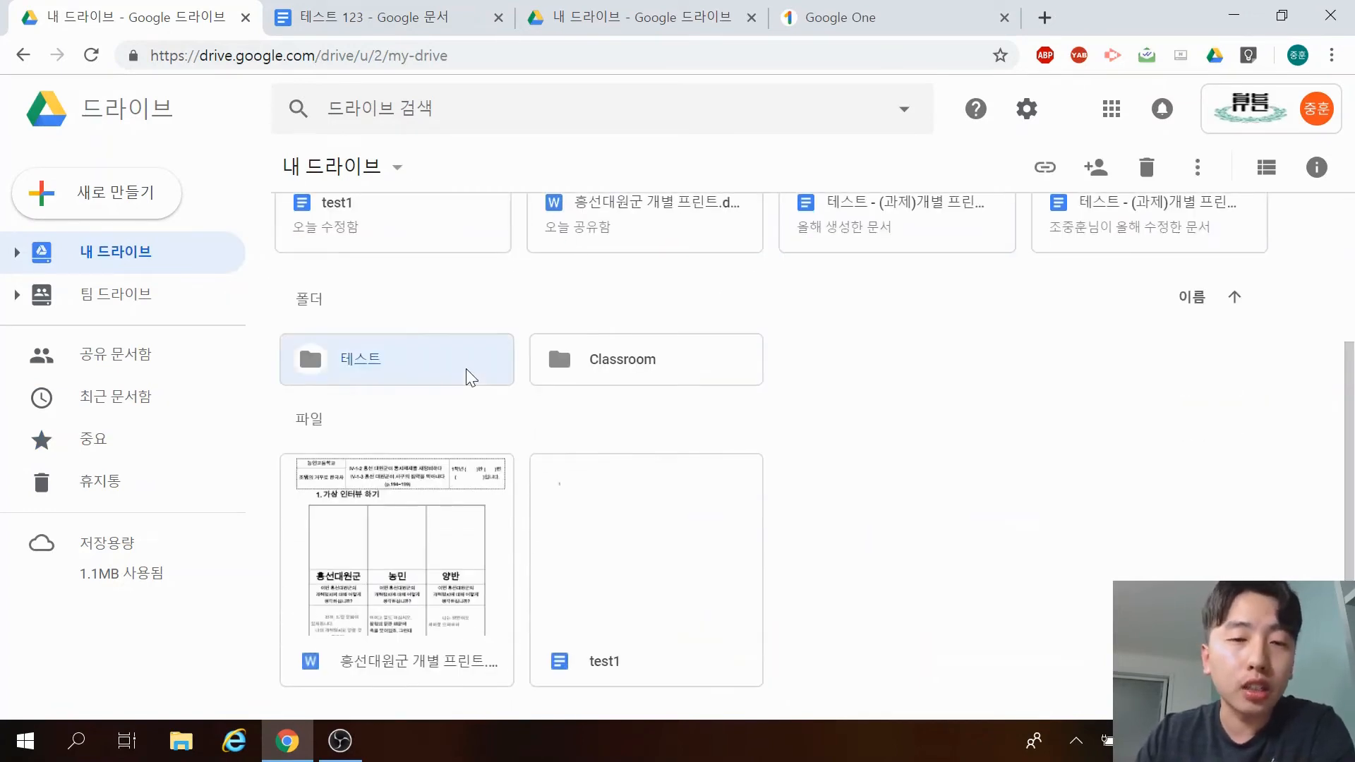
double_click(471, 379)
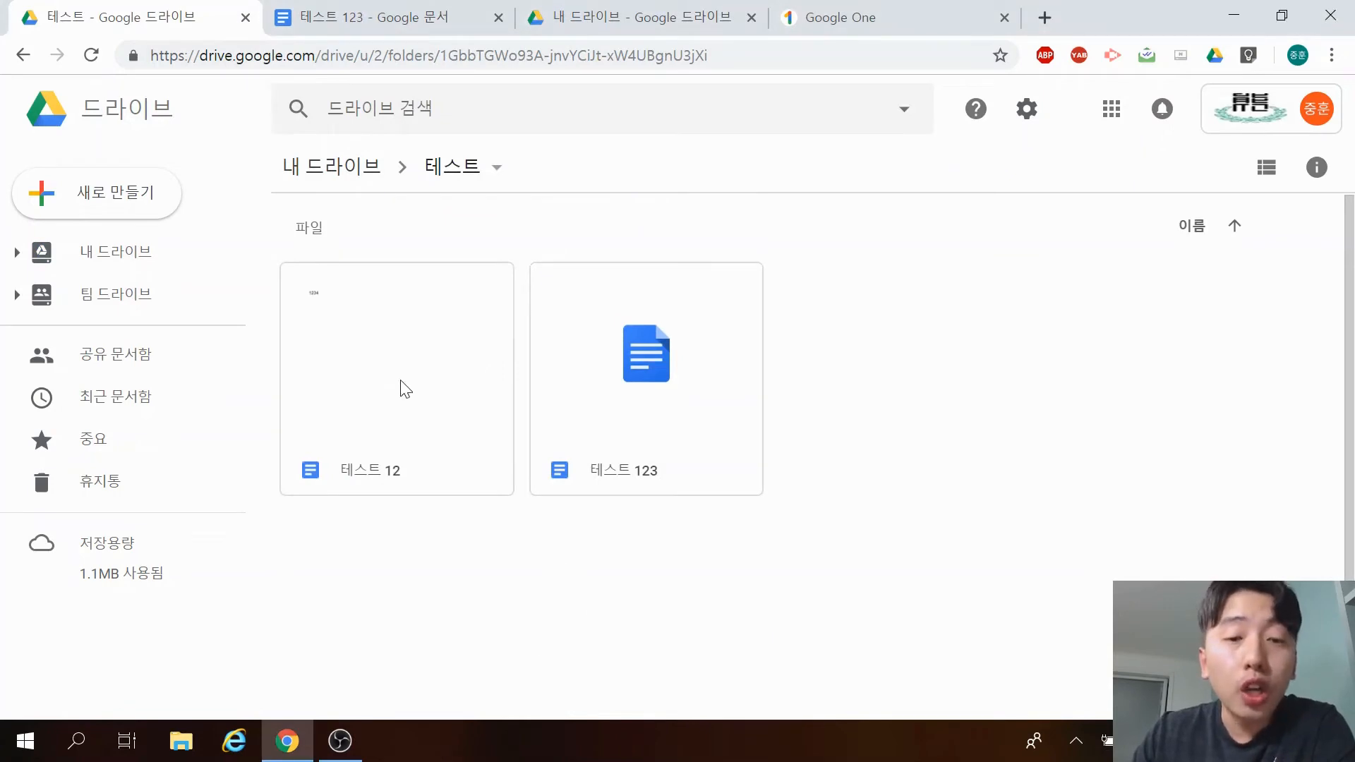
right_click(363, 357)
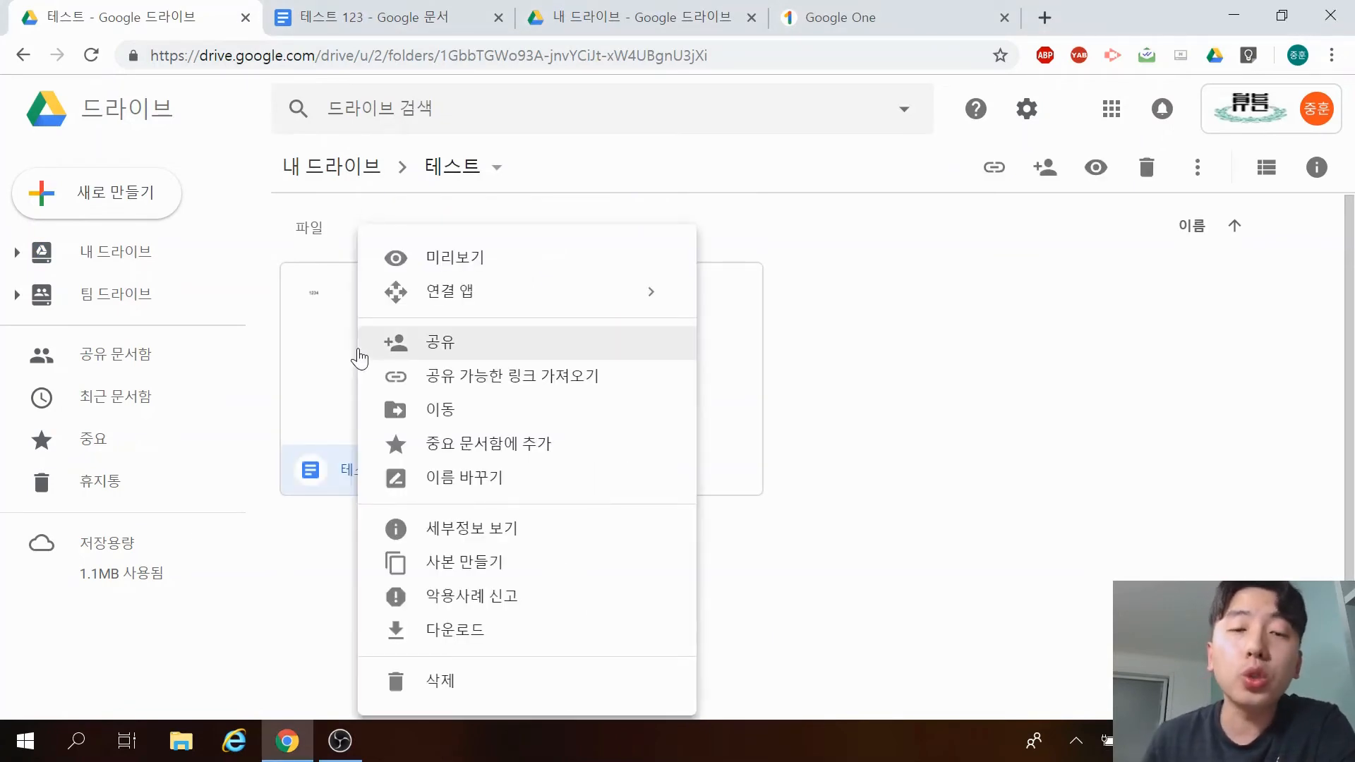
click(403, 446)
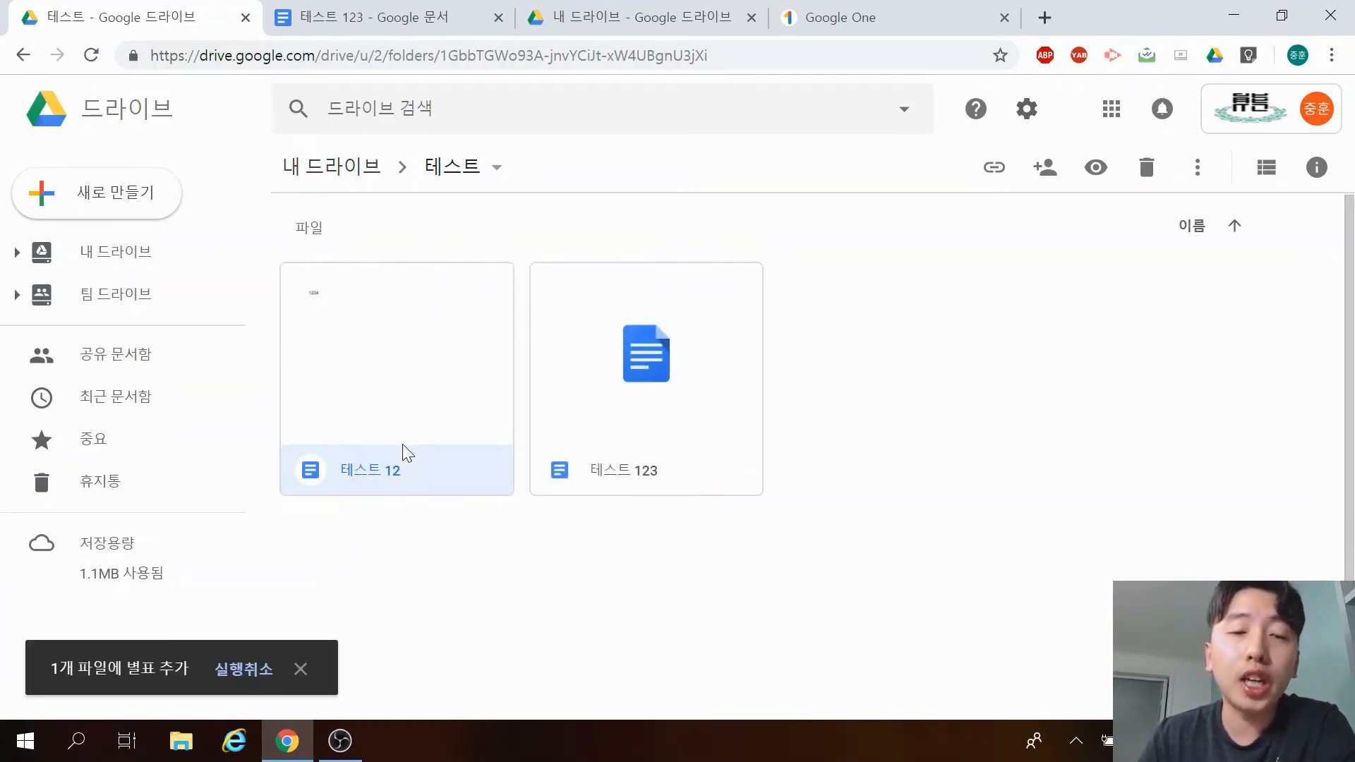
click(577, 645)
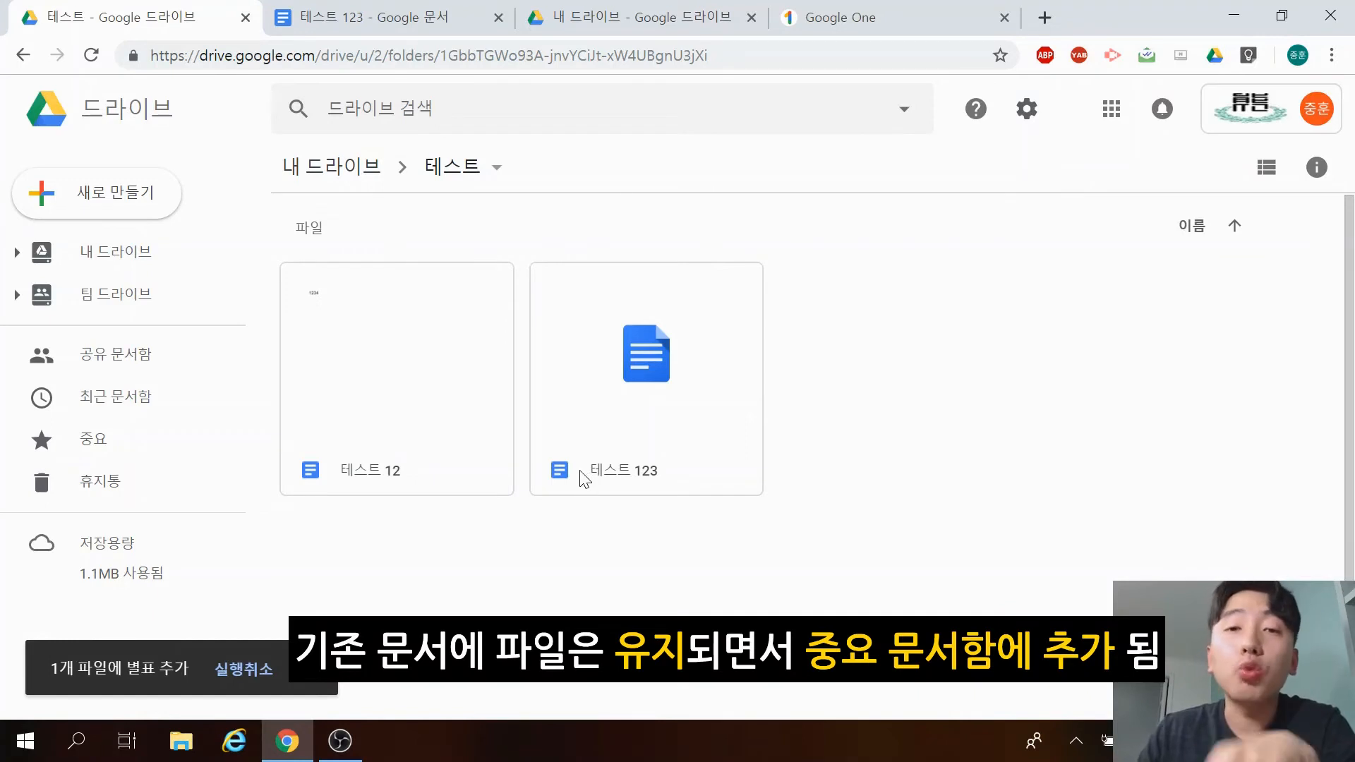
click(142, 437)
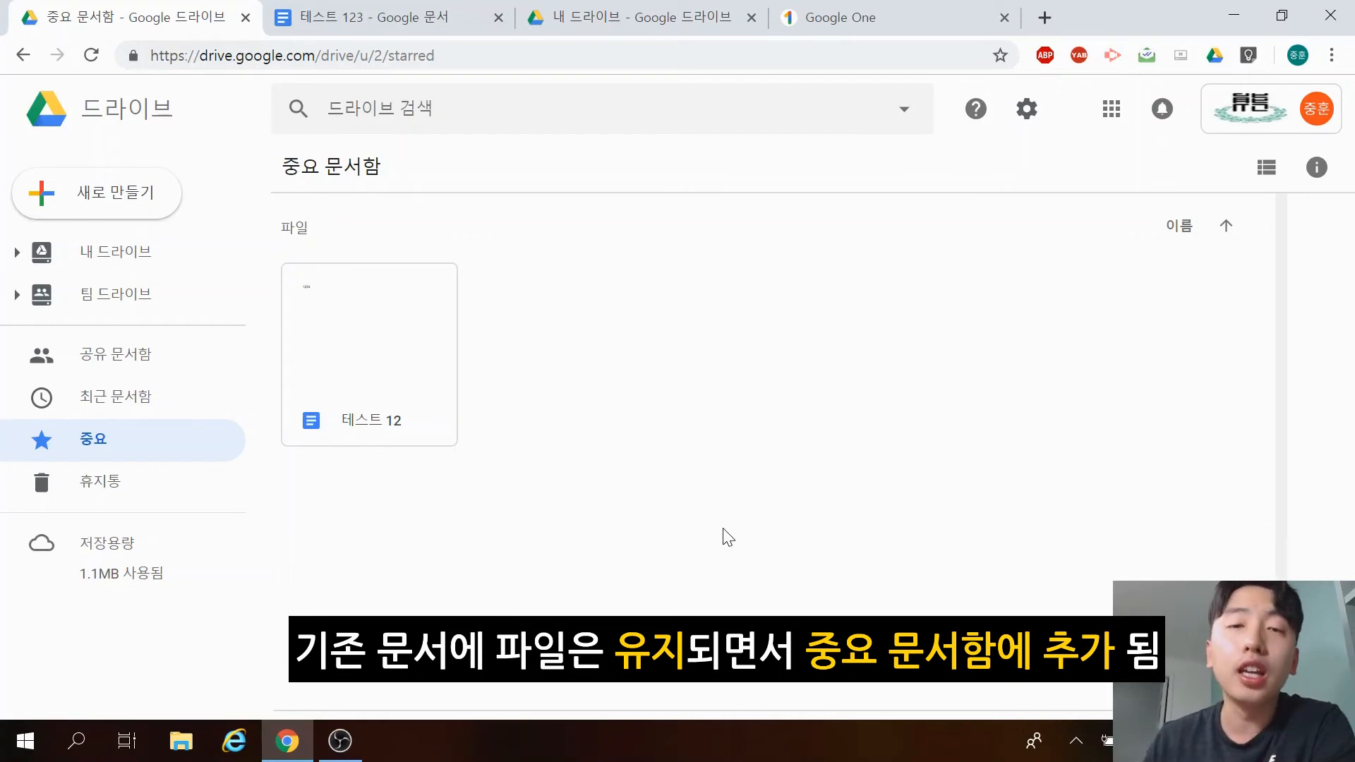
Delete 테스트 12, check the 테스트 folder, then view it in 휴지통 beside file 1.
right_click(370, 320)
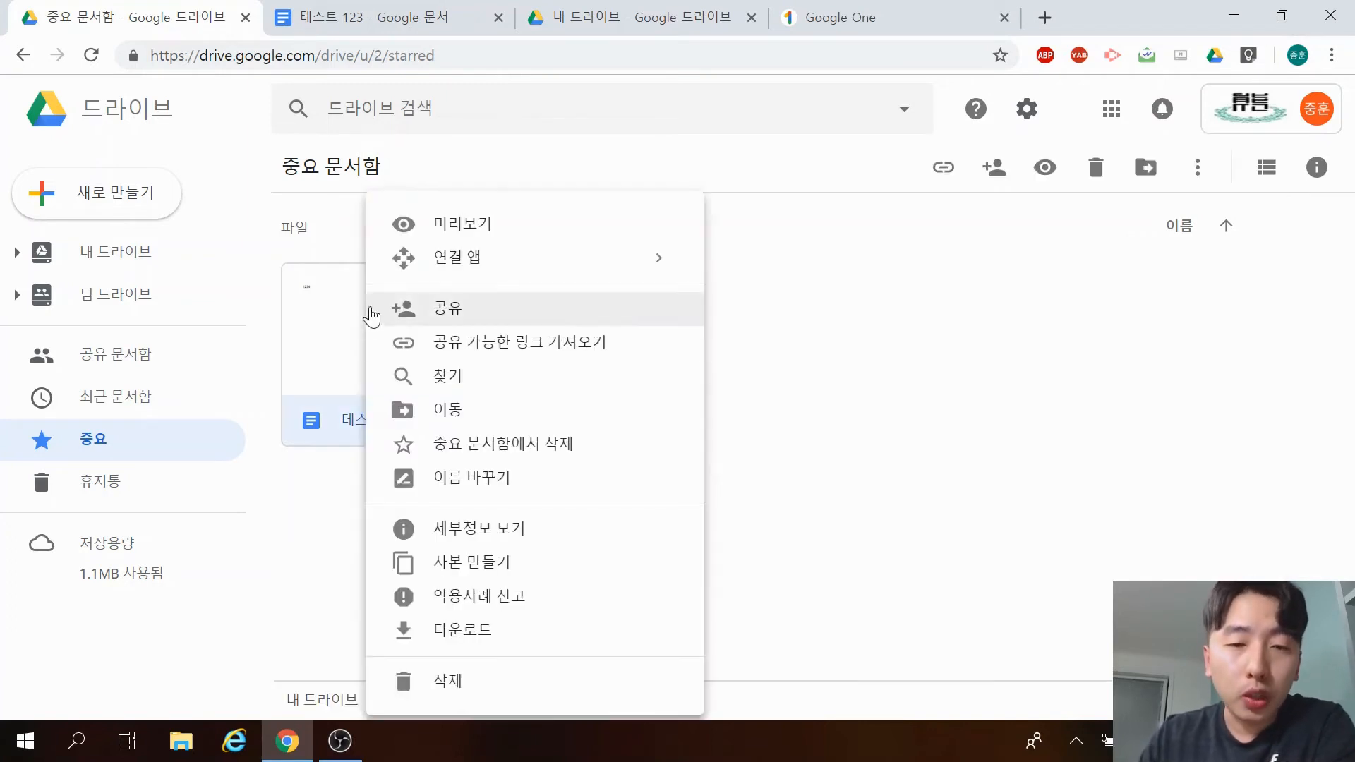
click(513, 696)
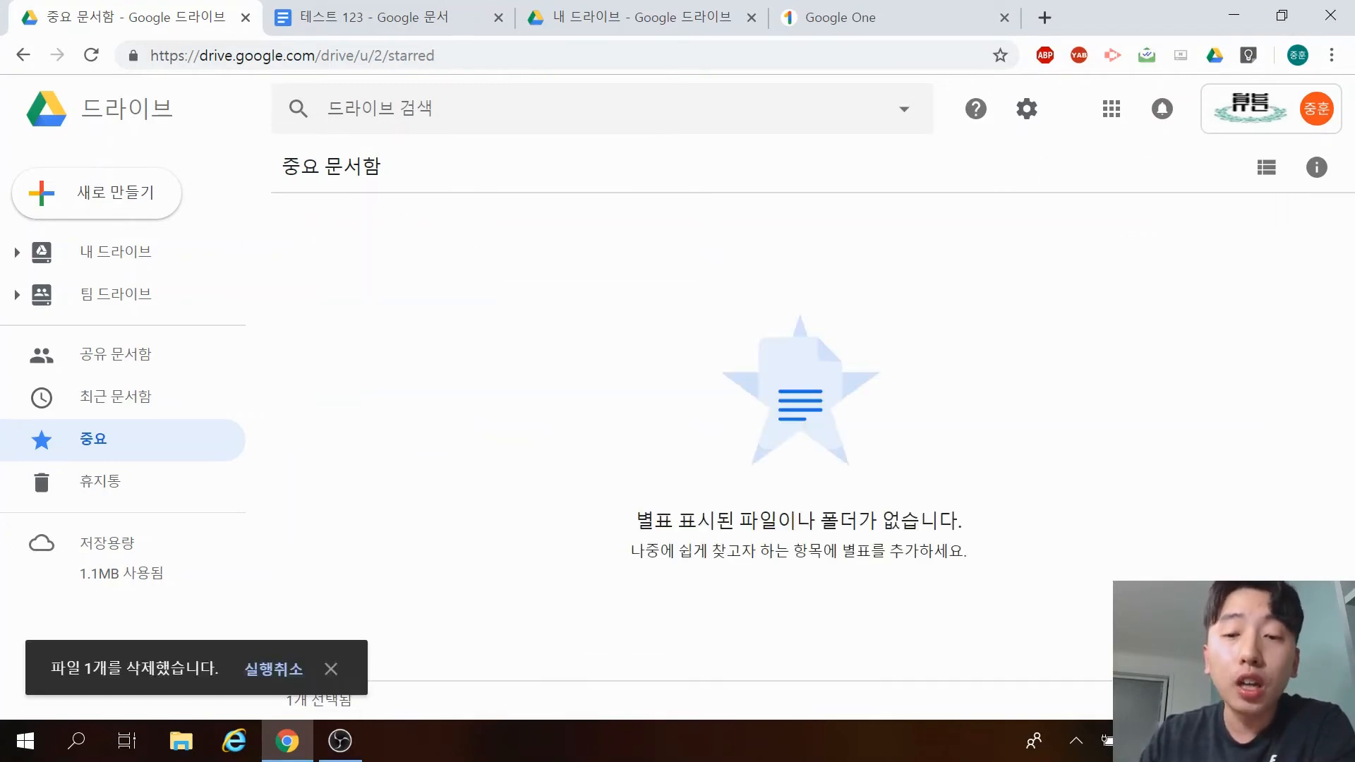
click(123, 312)
click(218, 250)
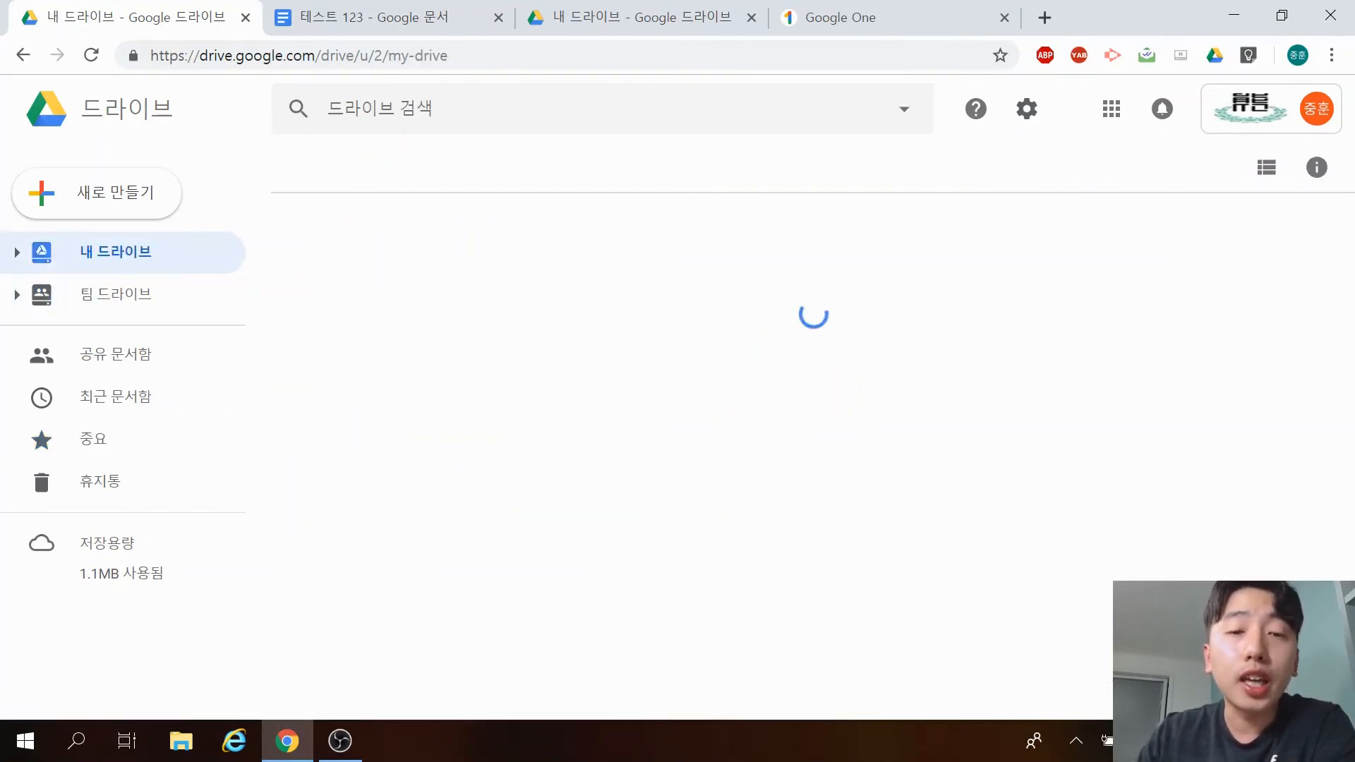
double_click(445, 569)
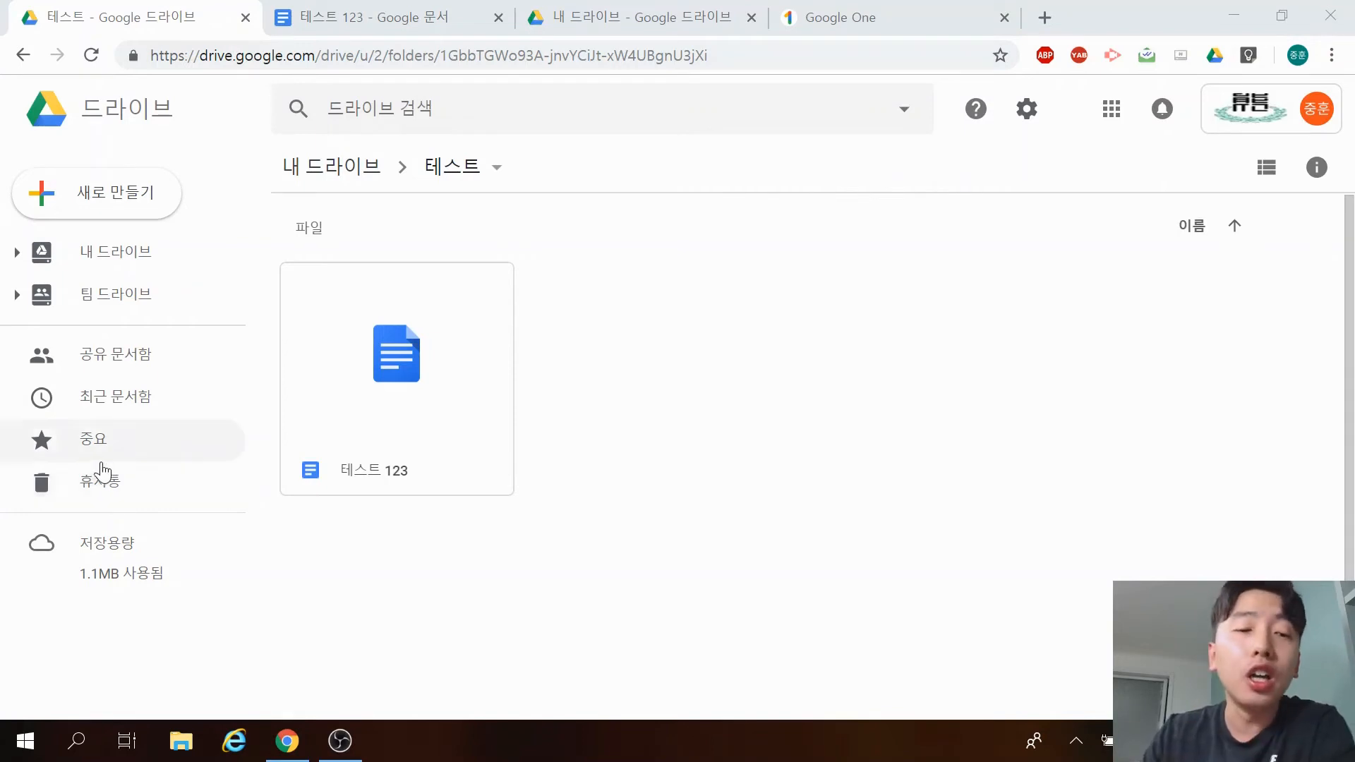
click(112, 488)
click(111, 489)
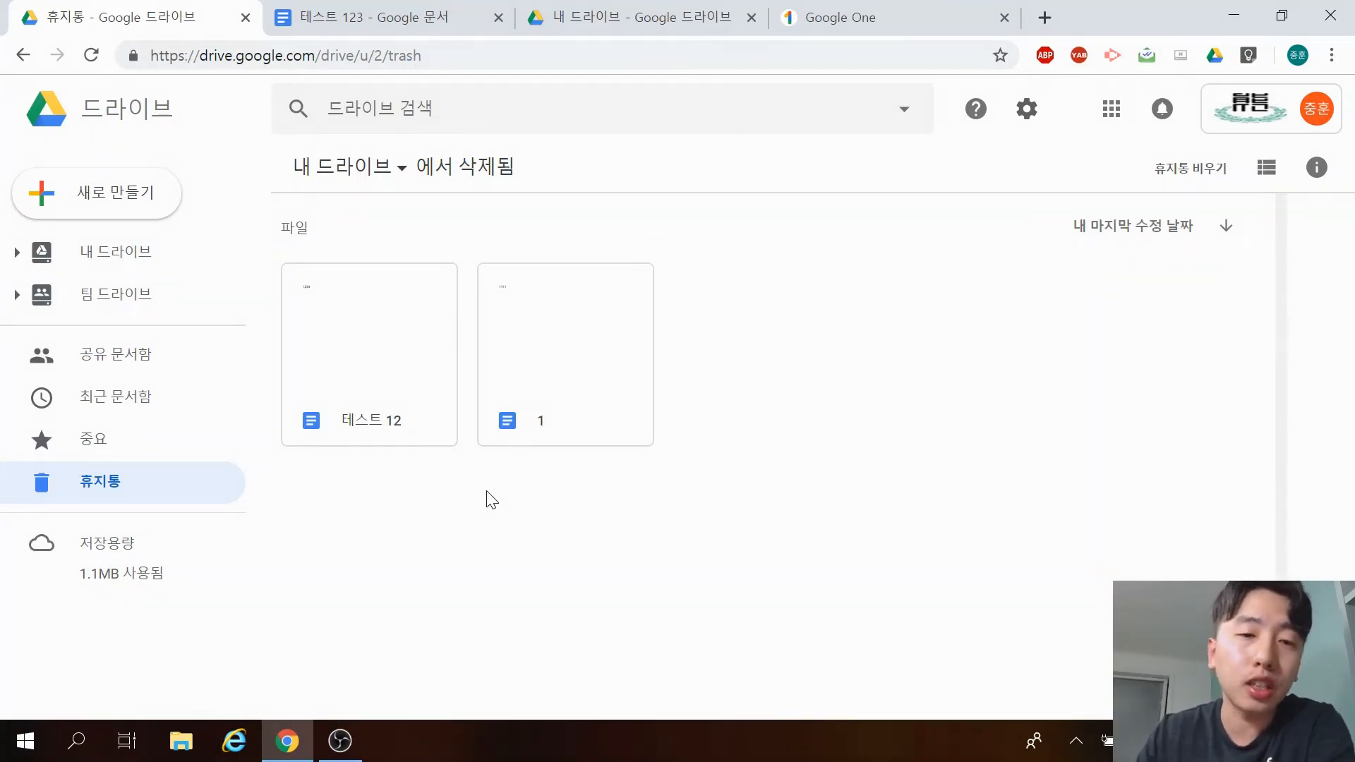
click(145, 267)
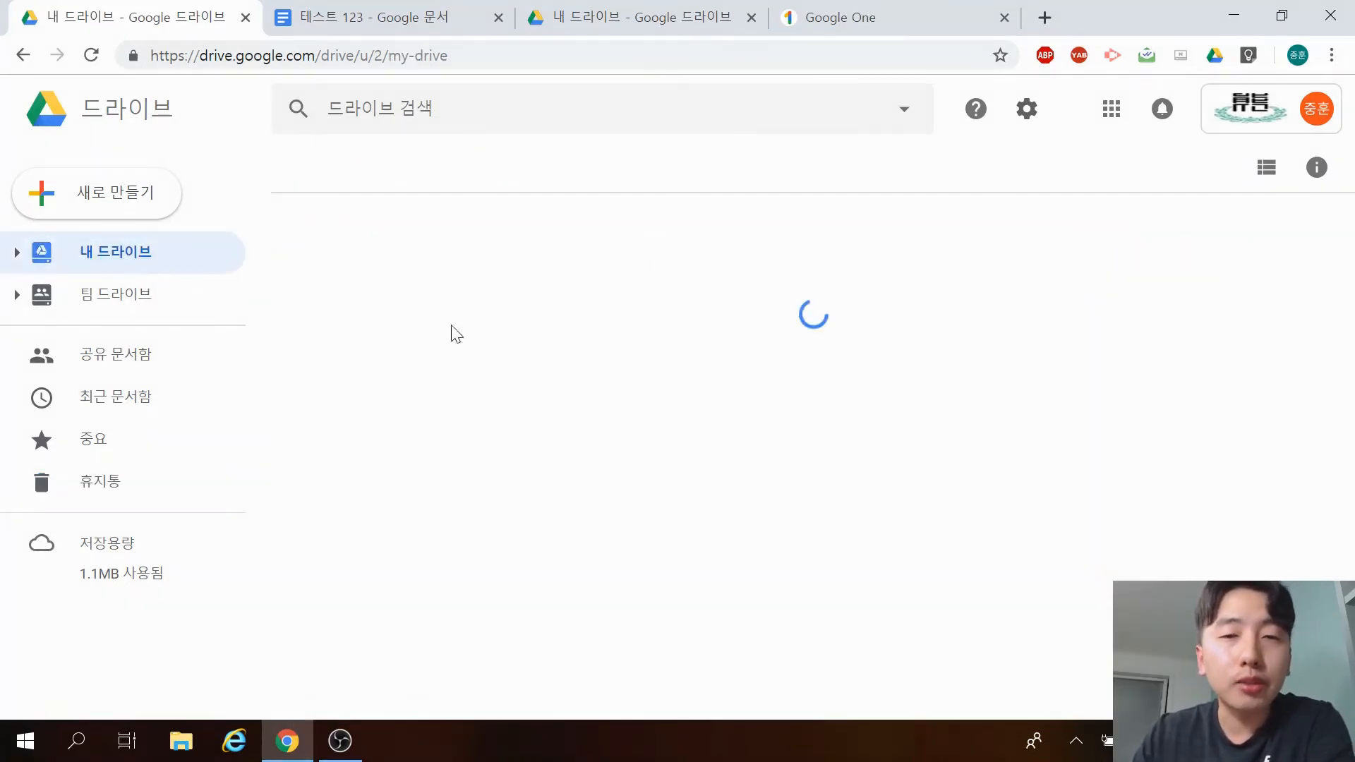
double_click(399, 565)
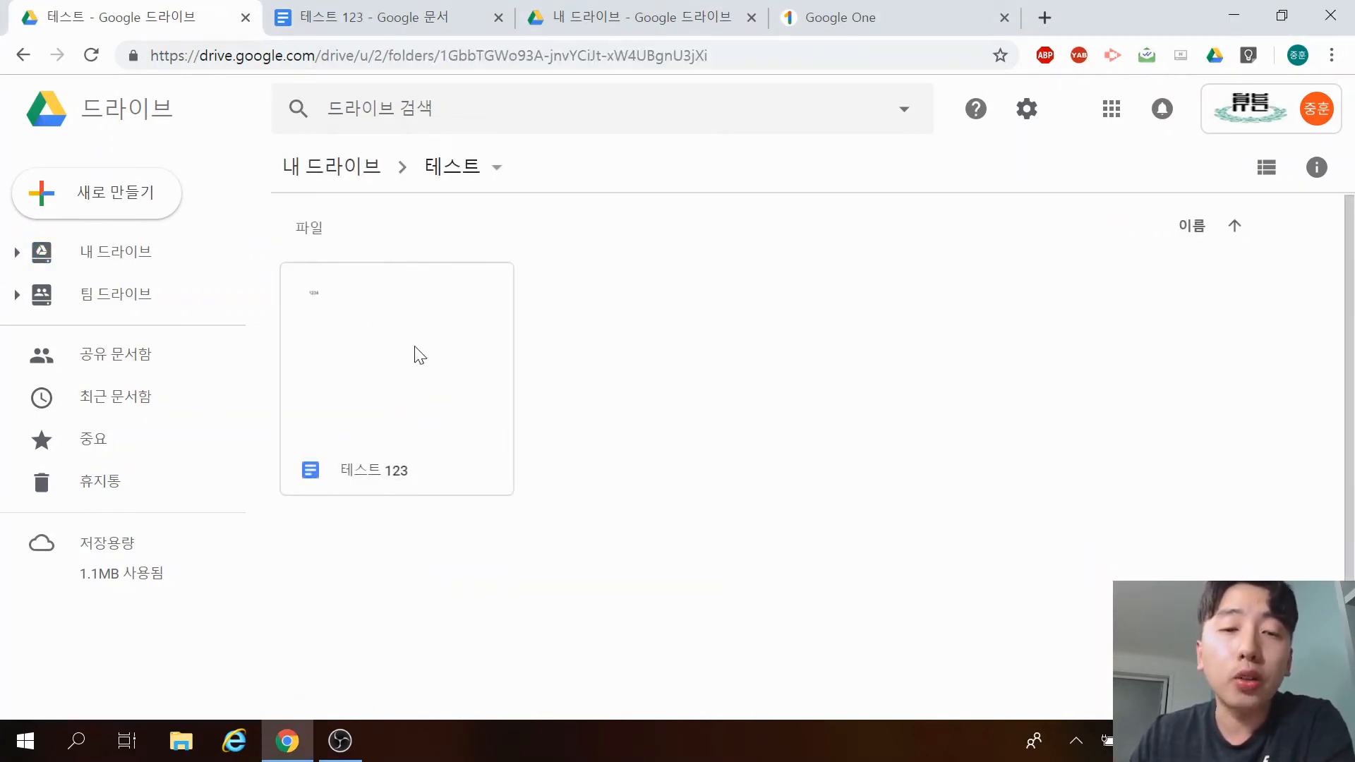
right_click(406, 354)
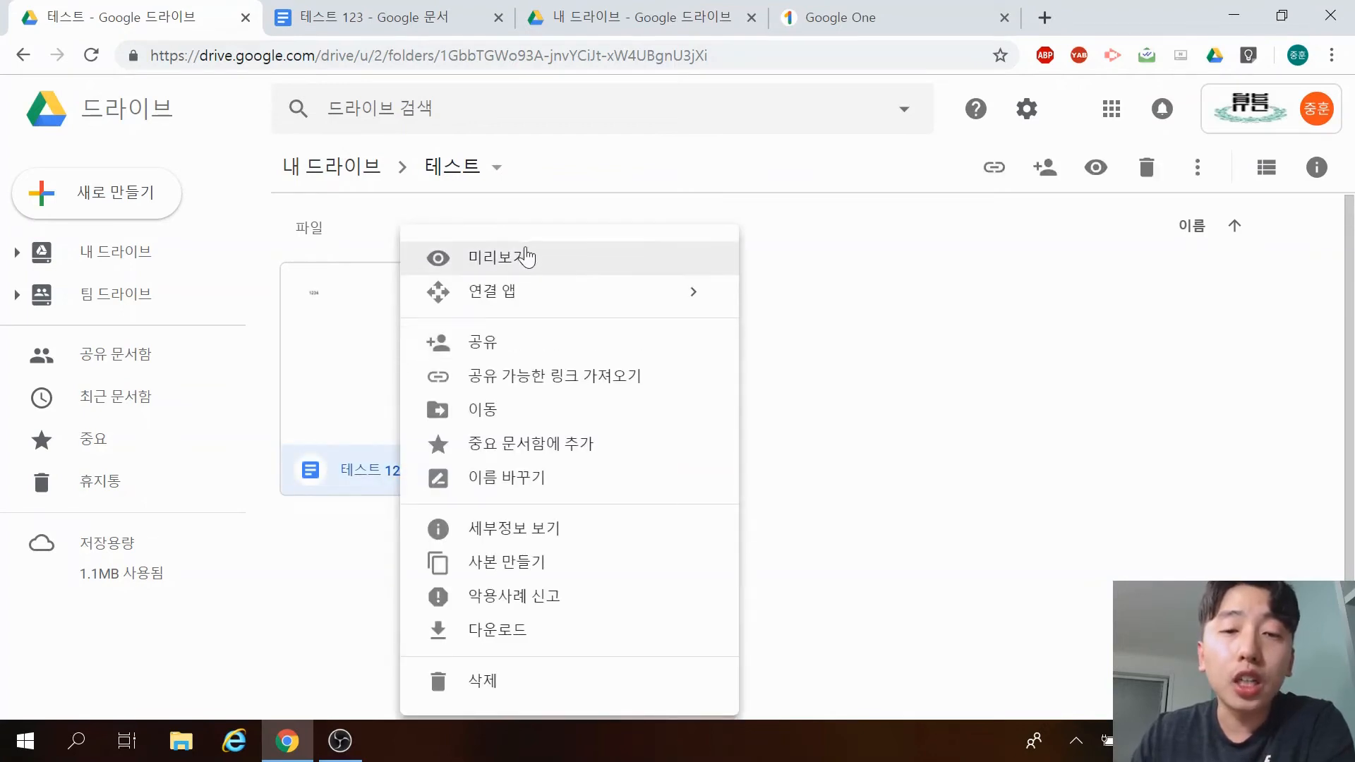
mouse_move(554, 290)
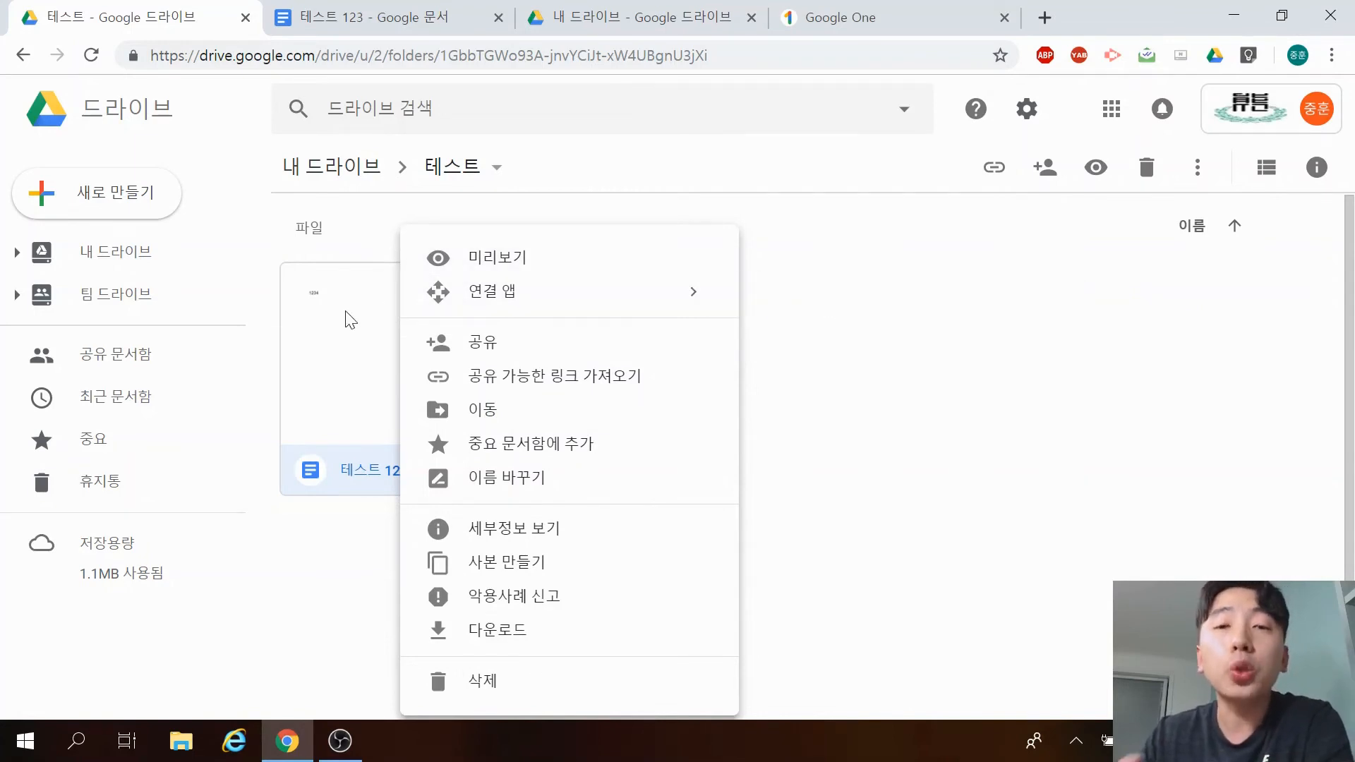
click(452, 261)
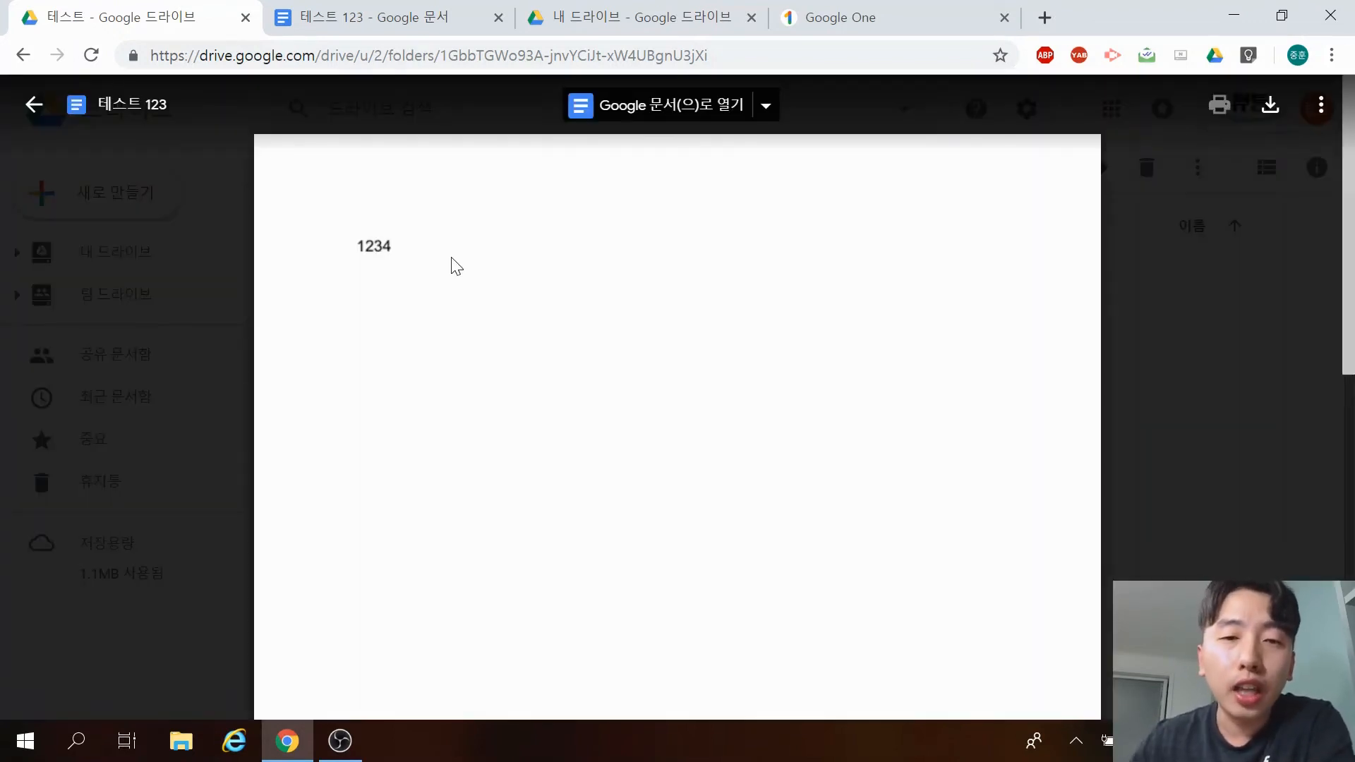
click(35, 105)
right_click(448, 325)
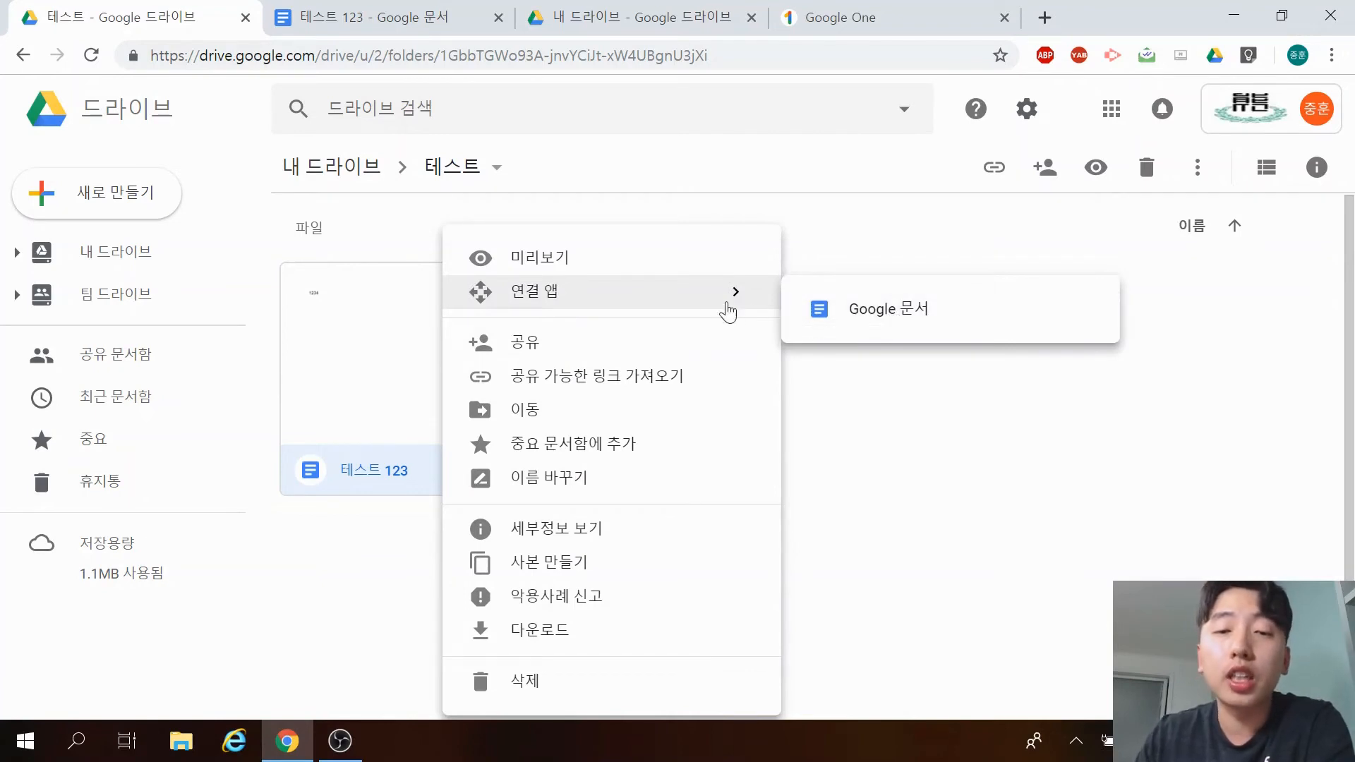
click(678, 349)
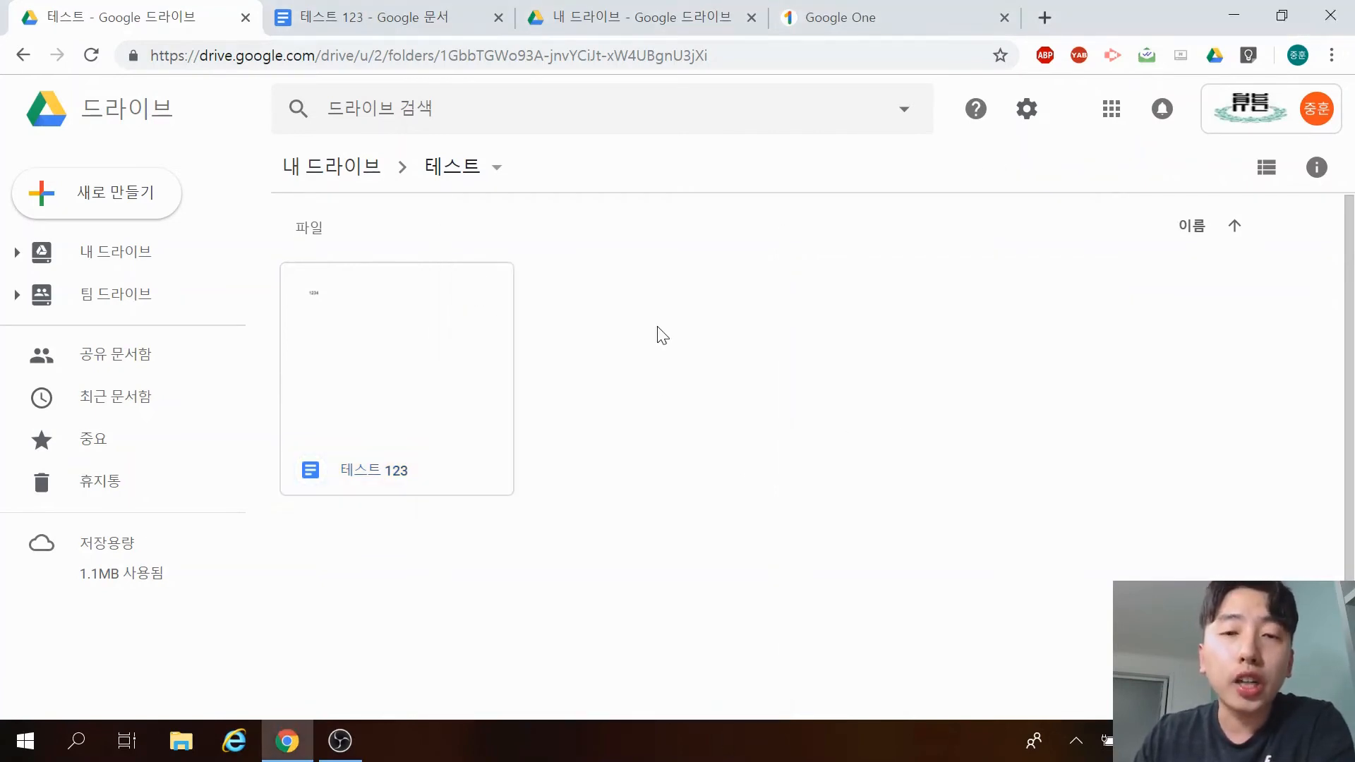
right_click(395, 356)
click(921, 346)
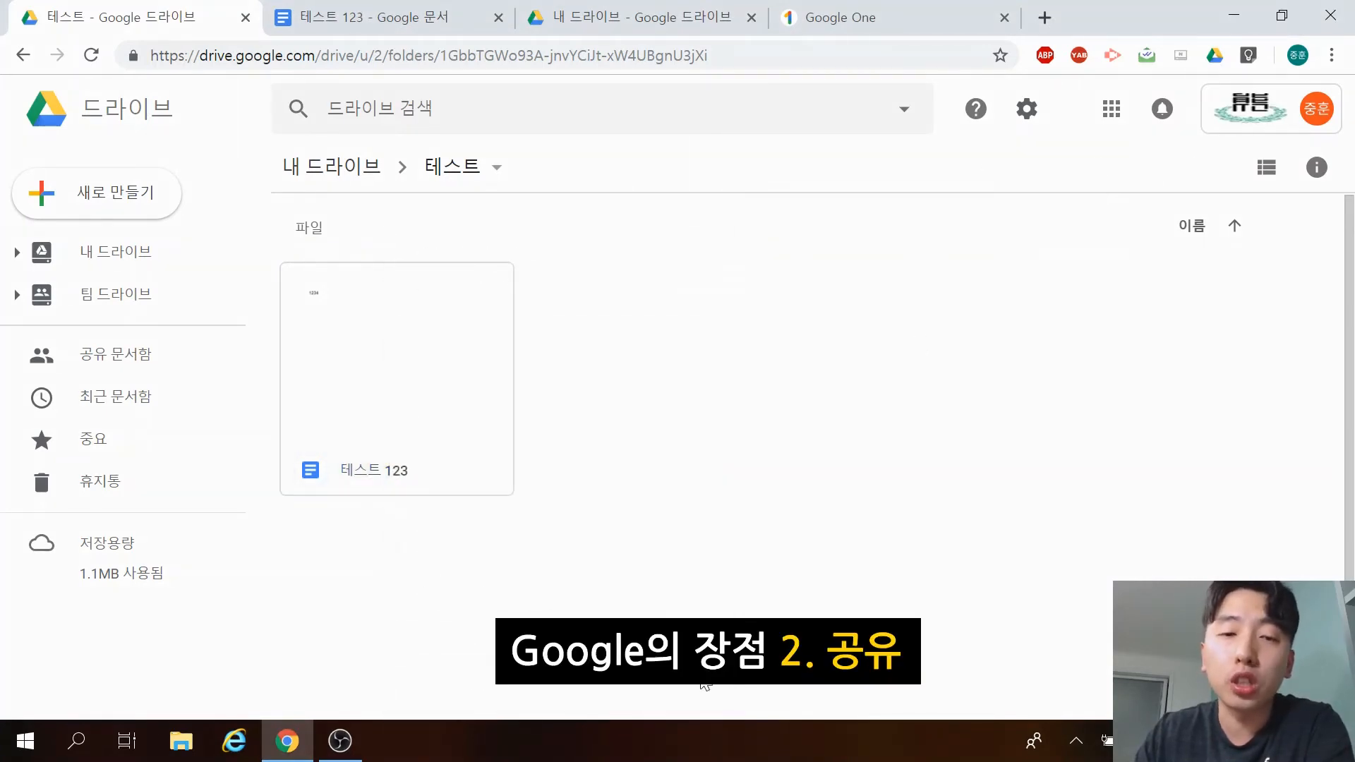
Share 테스트 123 with a recipient by entering their e-mail address.
click(479, 423)
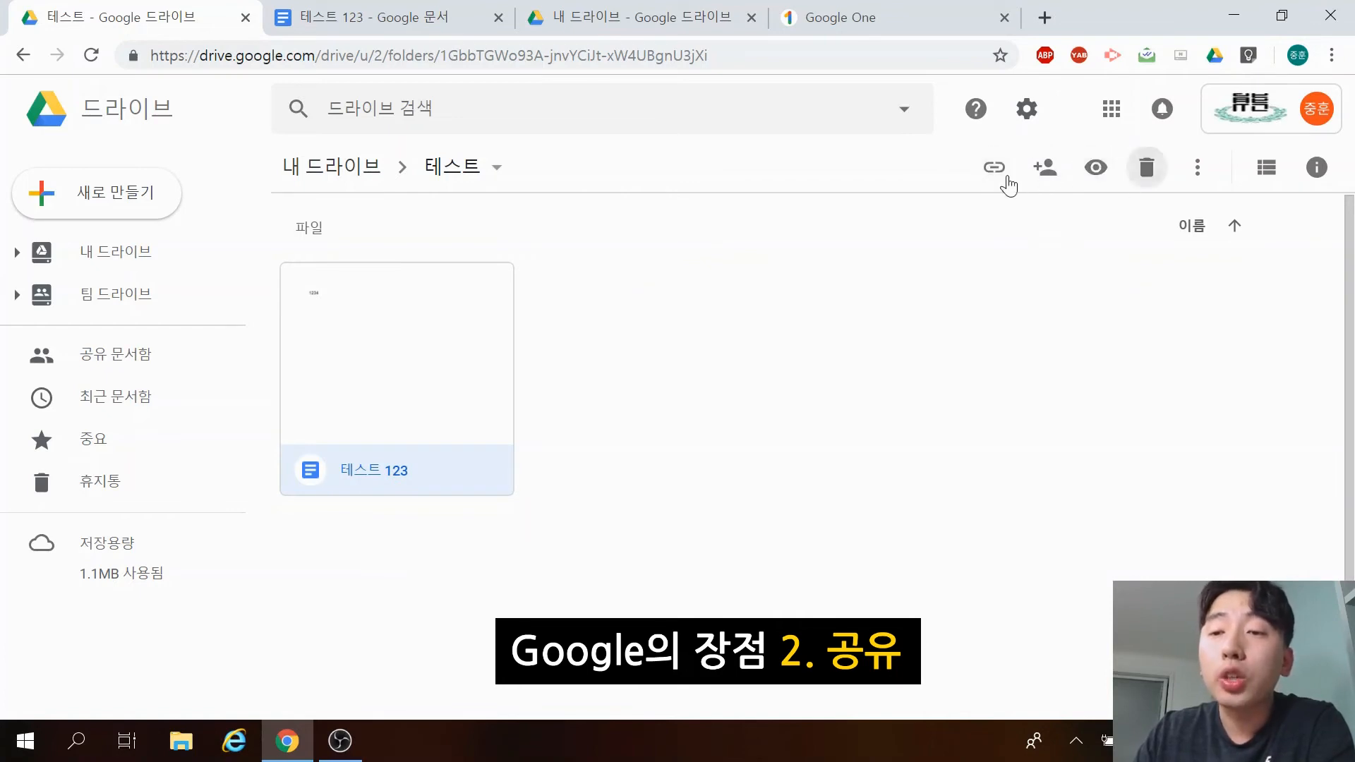
right_click(407, 375)
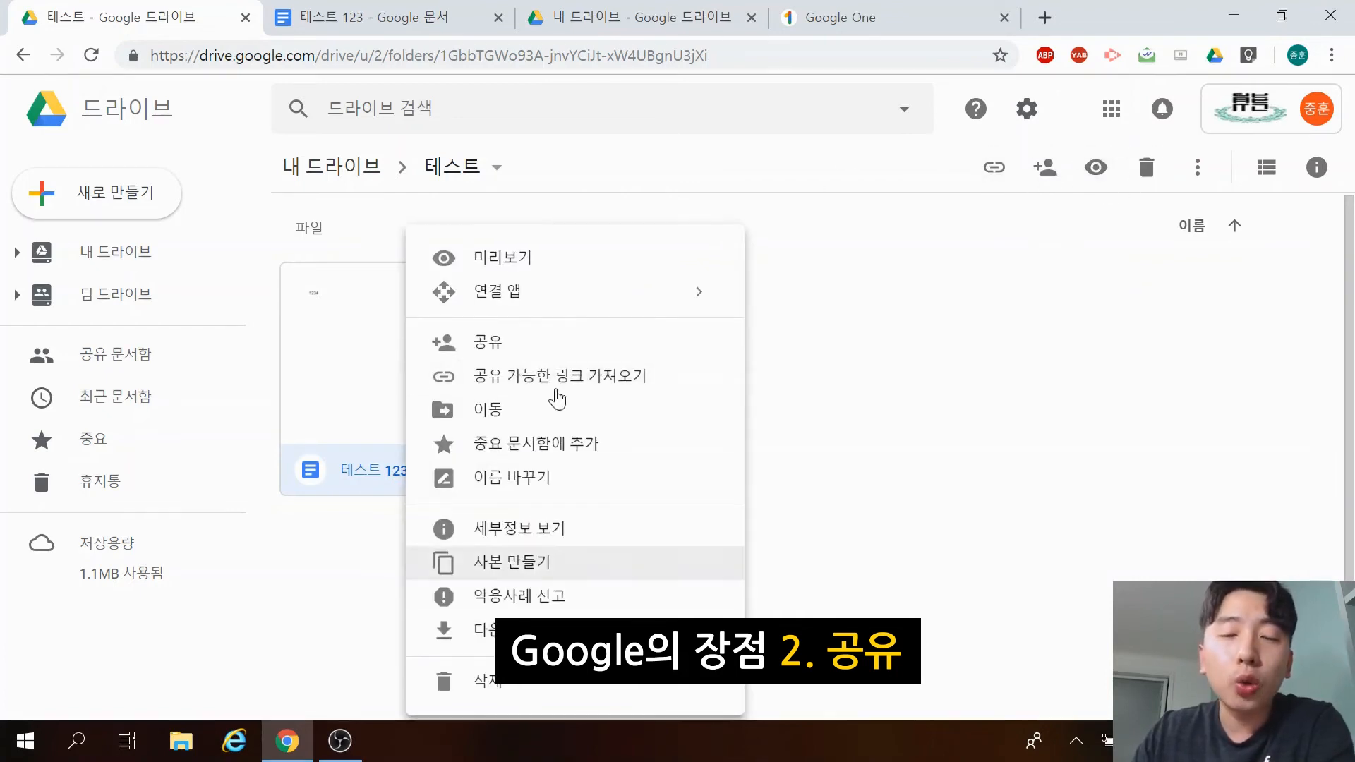
click(548, 353)
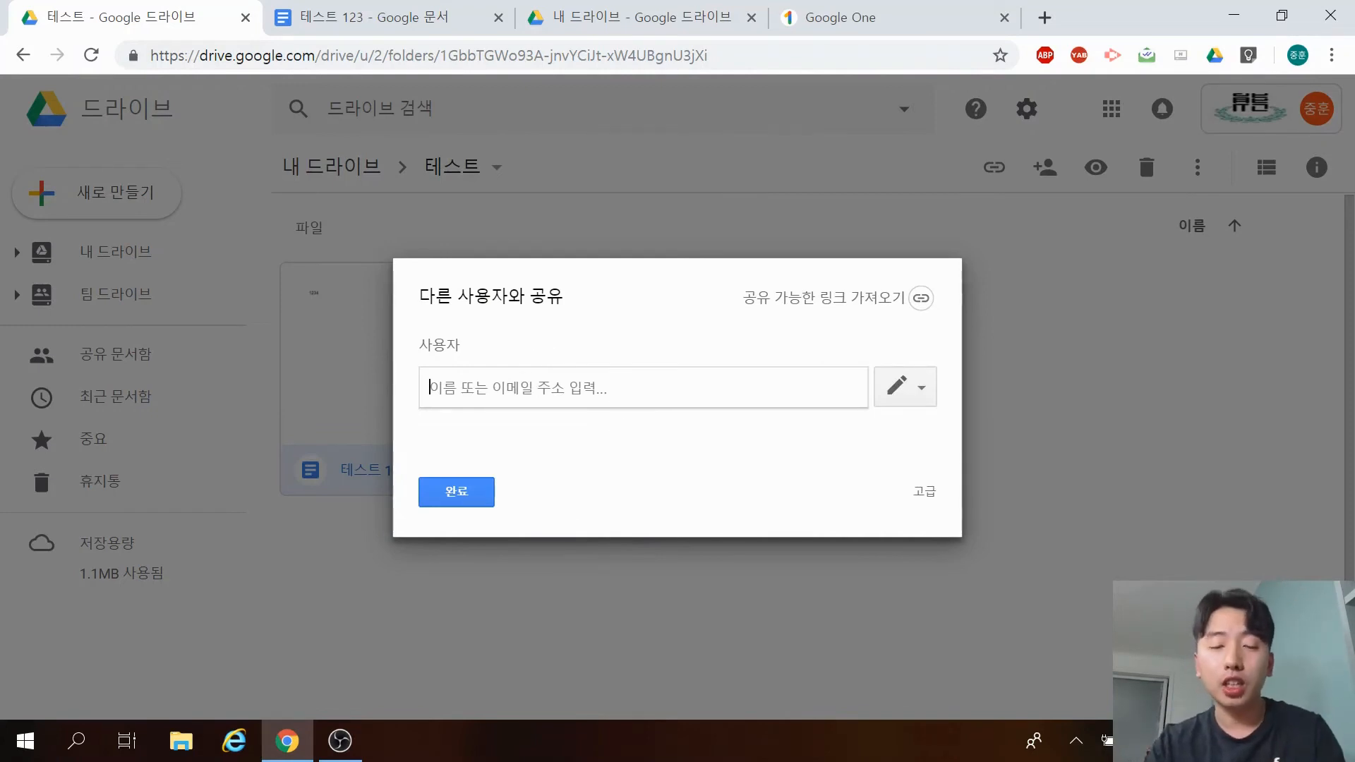
text(ㄴ)
key(BackSpace)
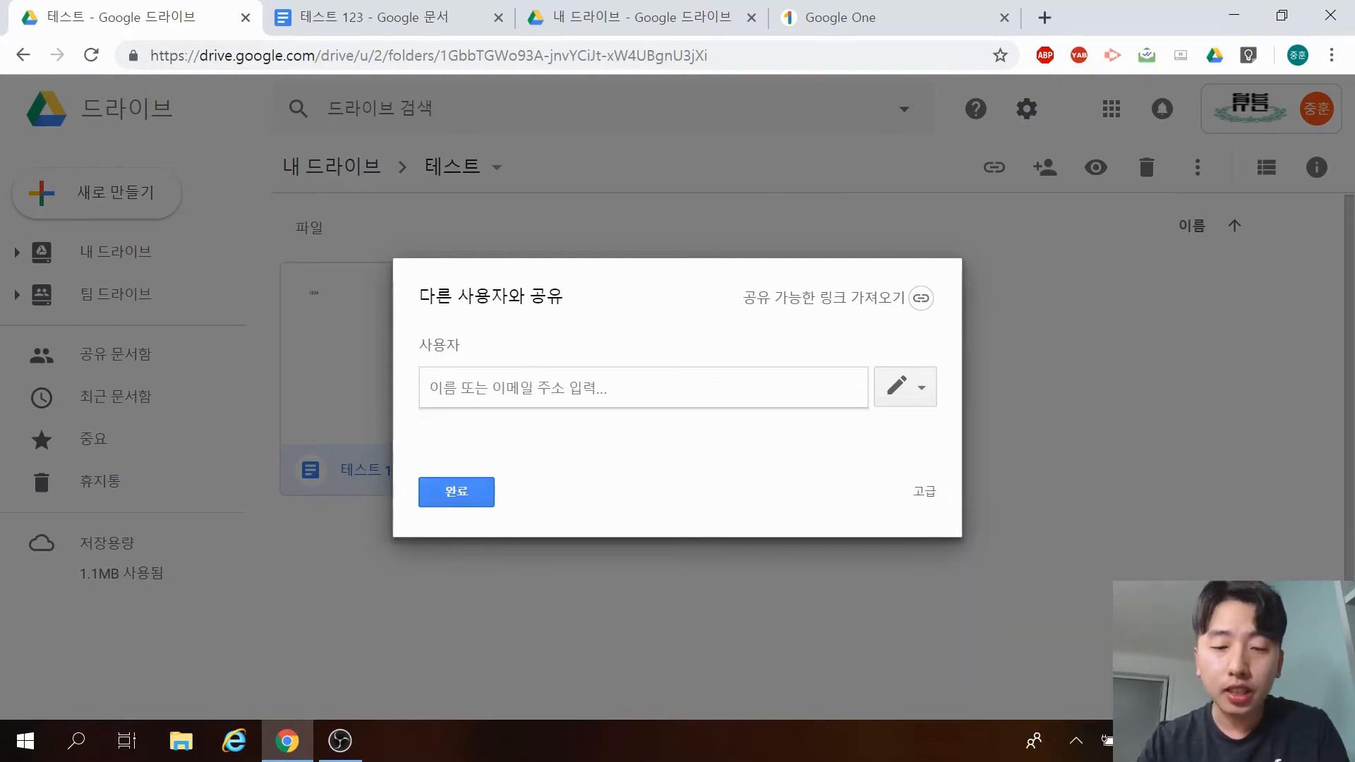
text(shfkdvkfkd)
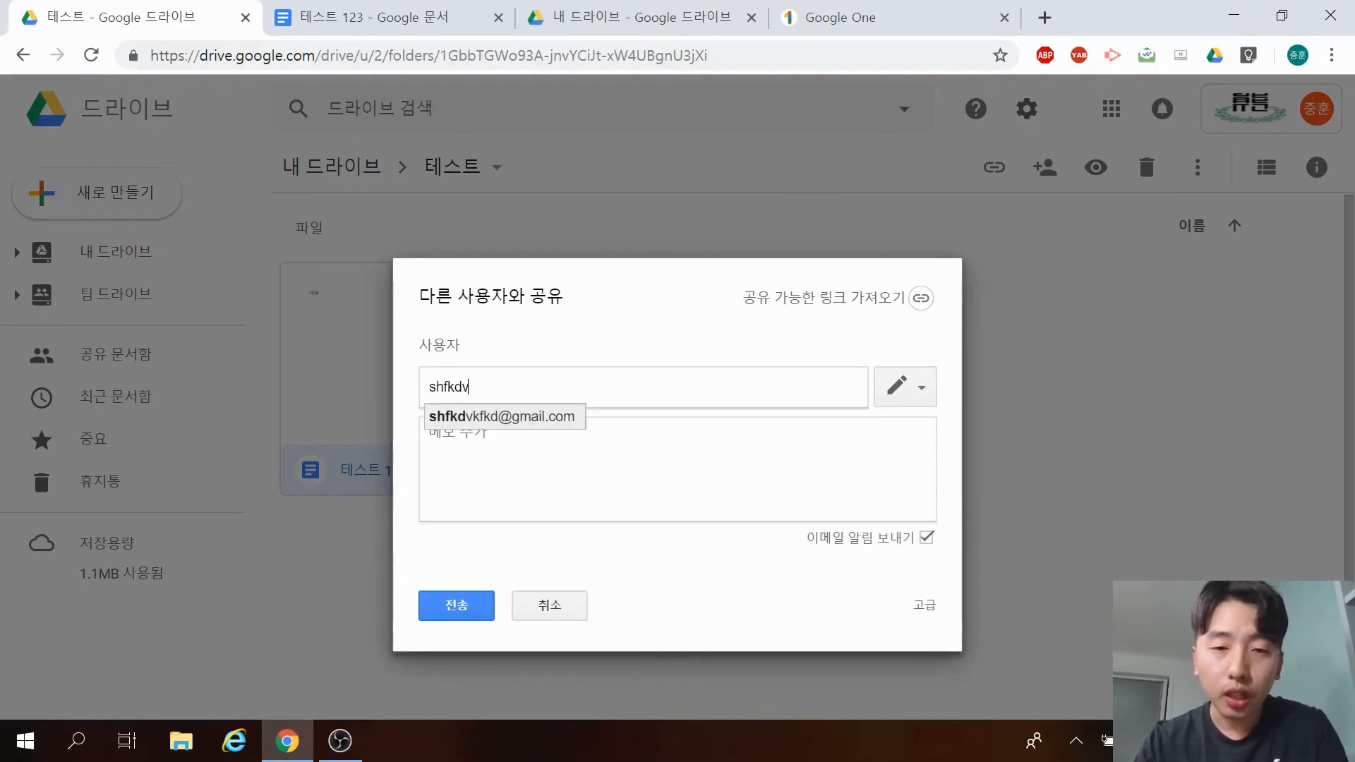
key(BackSpace)
key(BackSpace)
key(BackSpace)
key(BackSpace)
key(BackSpace)
key(BackSpace)
key(BackSpace)
key(BackSpace)
key(BackSpace)
key(BackSpace)
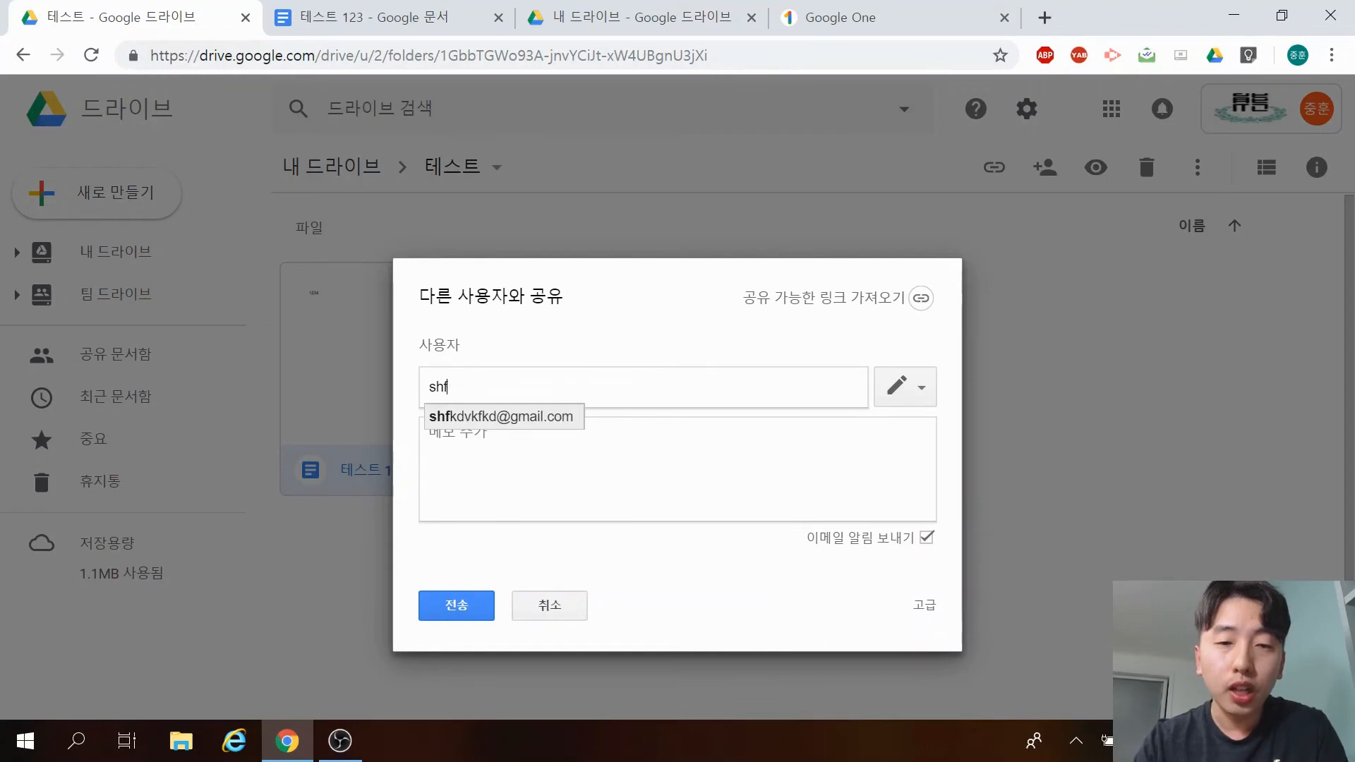
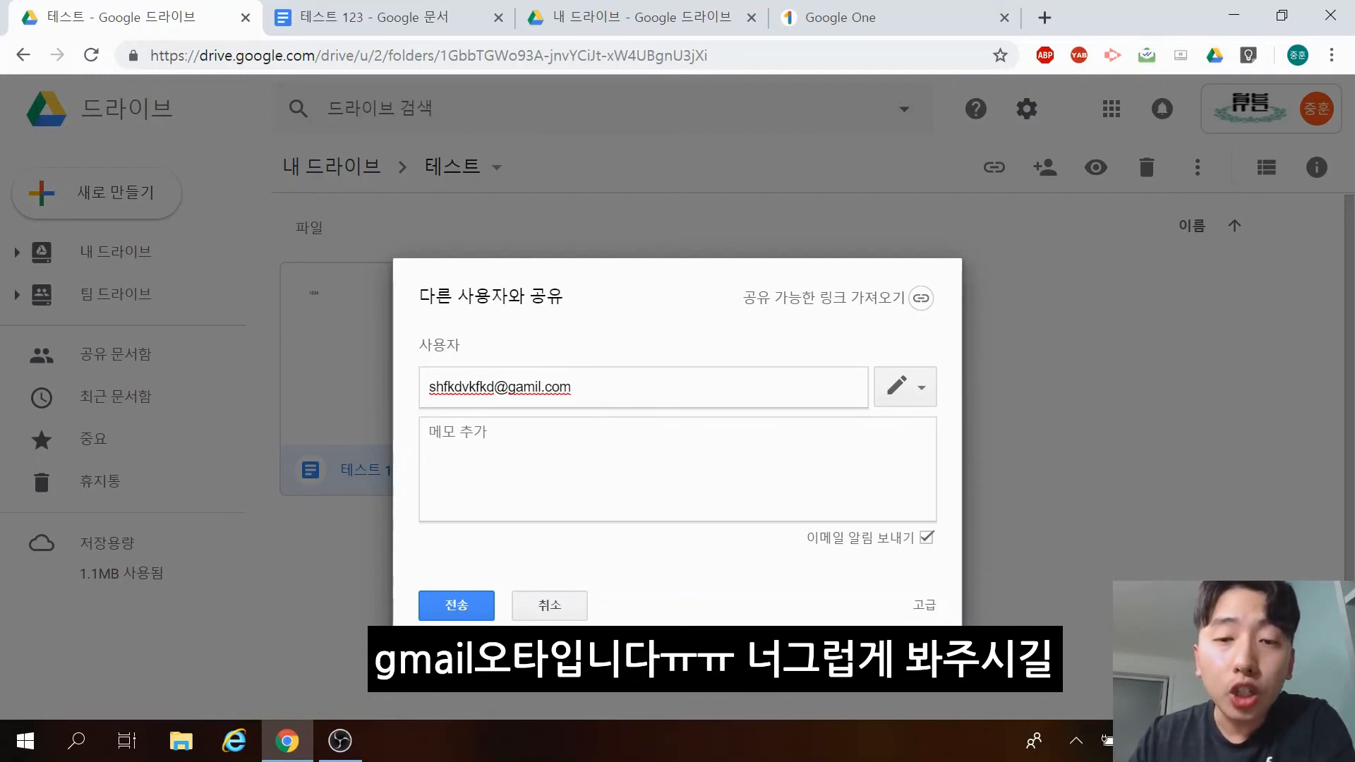
key(Tab)
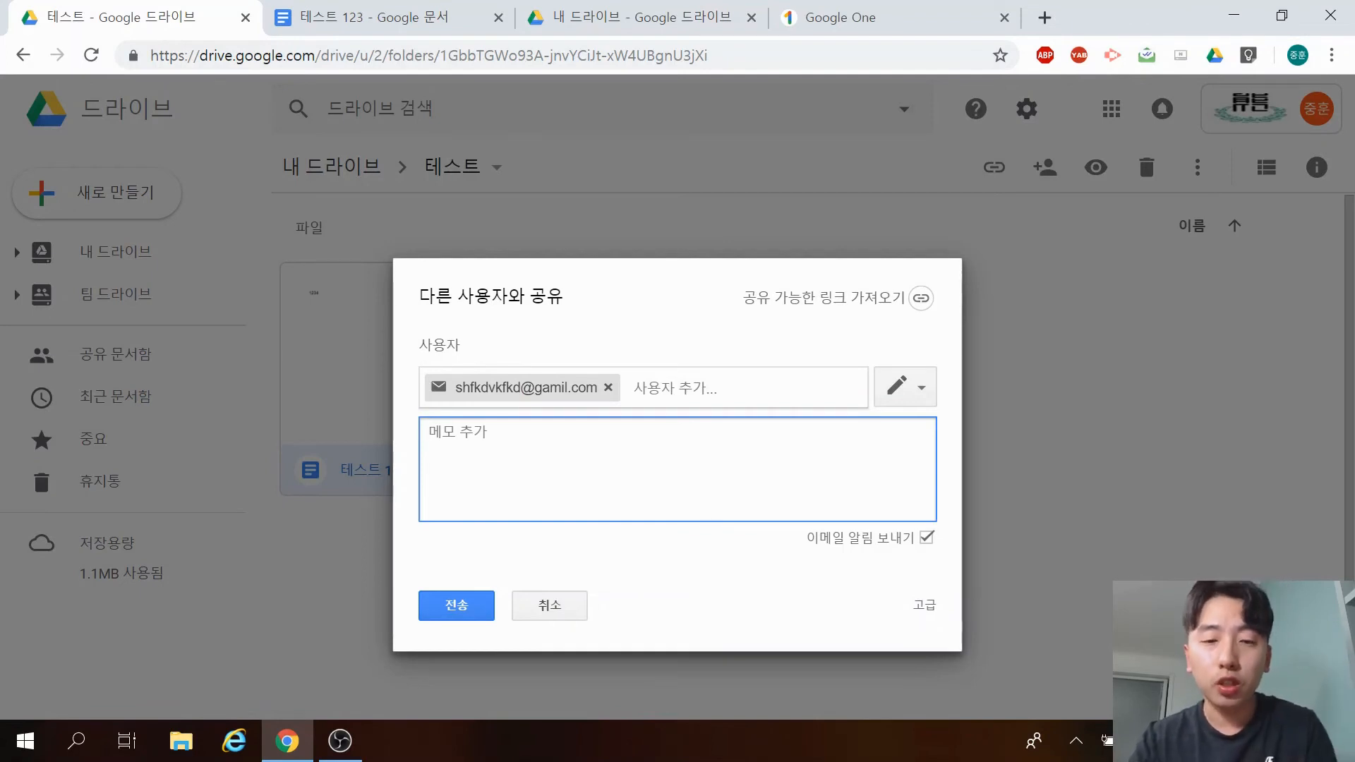
Add the note '웰컴 주의하십시오 1 2' to the sharing invitation.
text(dn)
key(BackSpace)
key(BackSpace)
text(운)
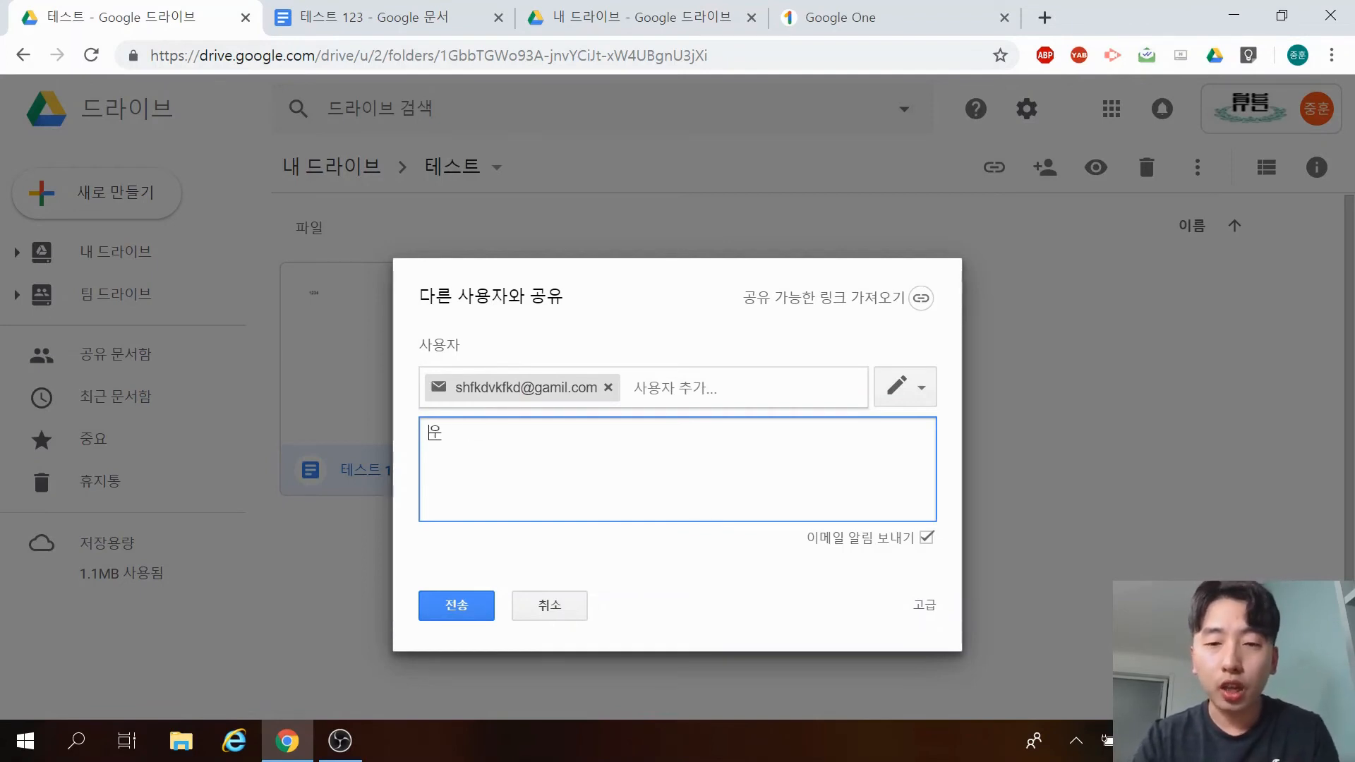
text(컴주의해십)
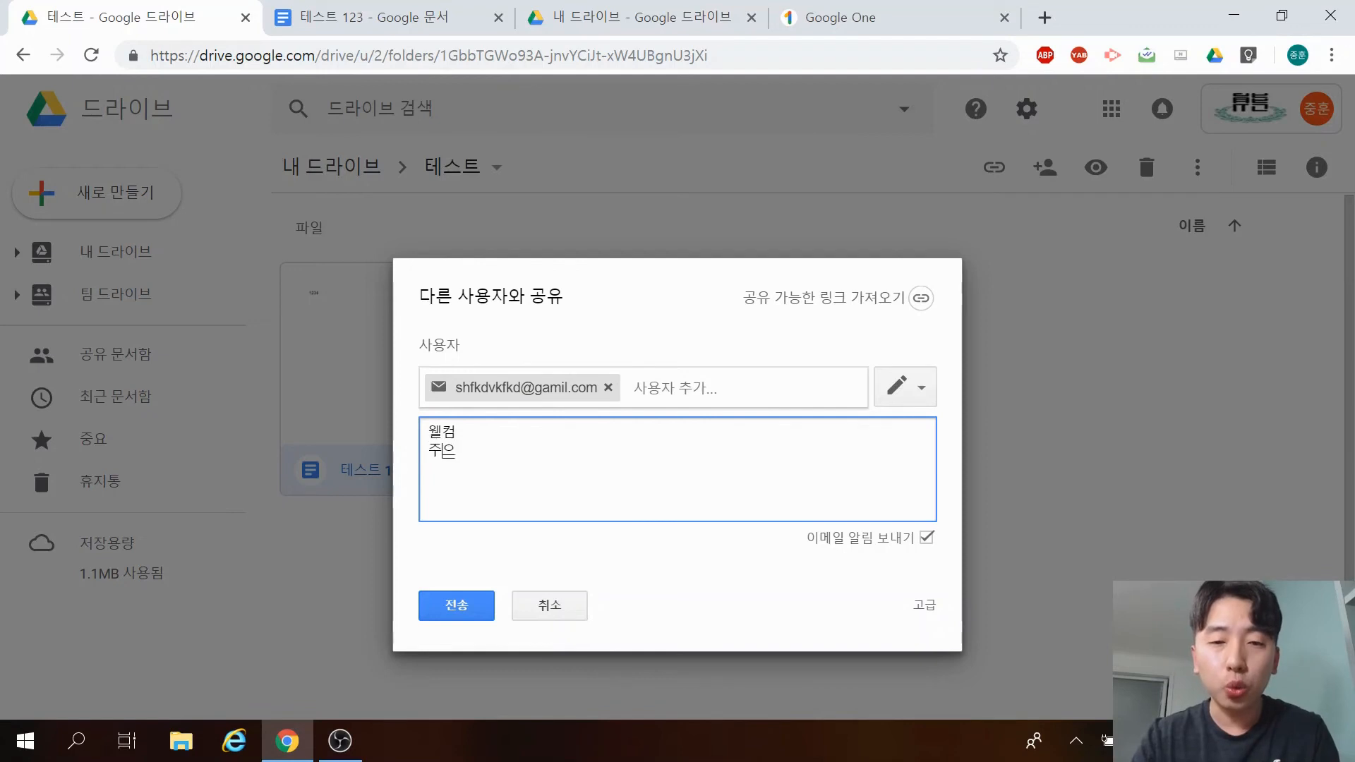
text(시오)
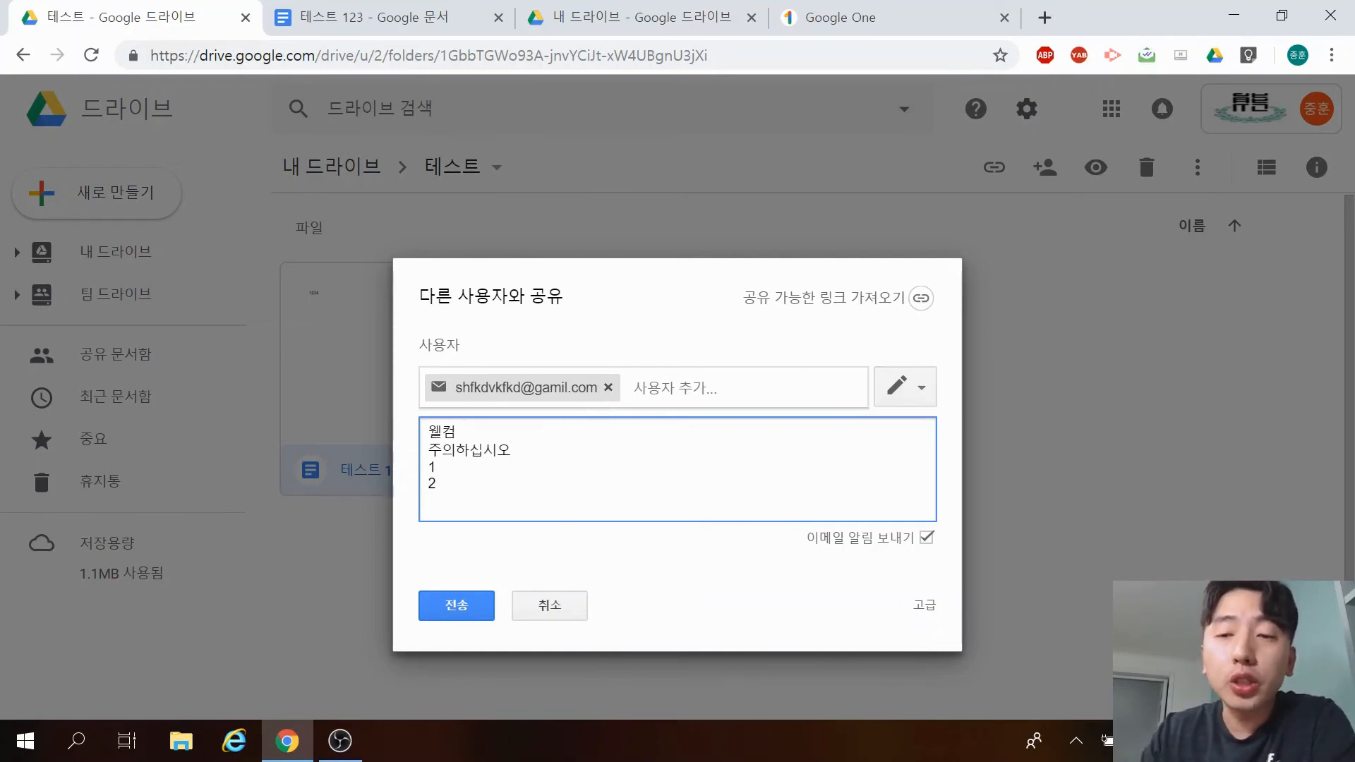
click(933, 389)
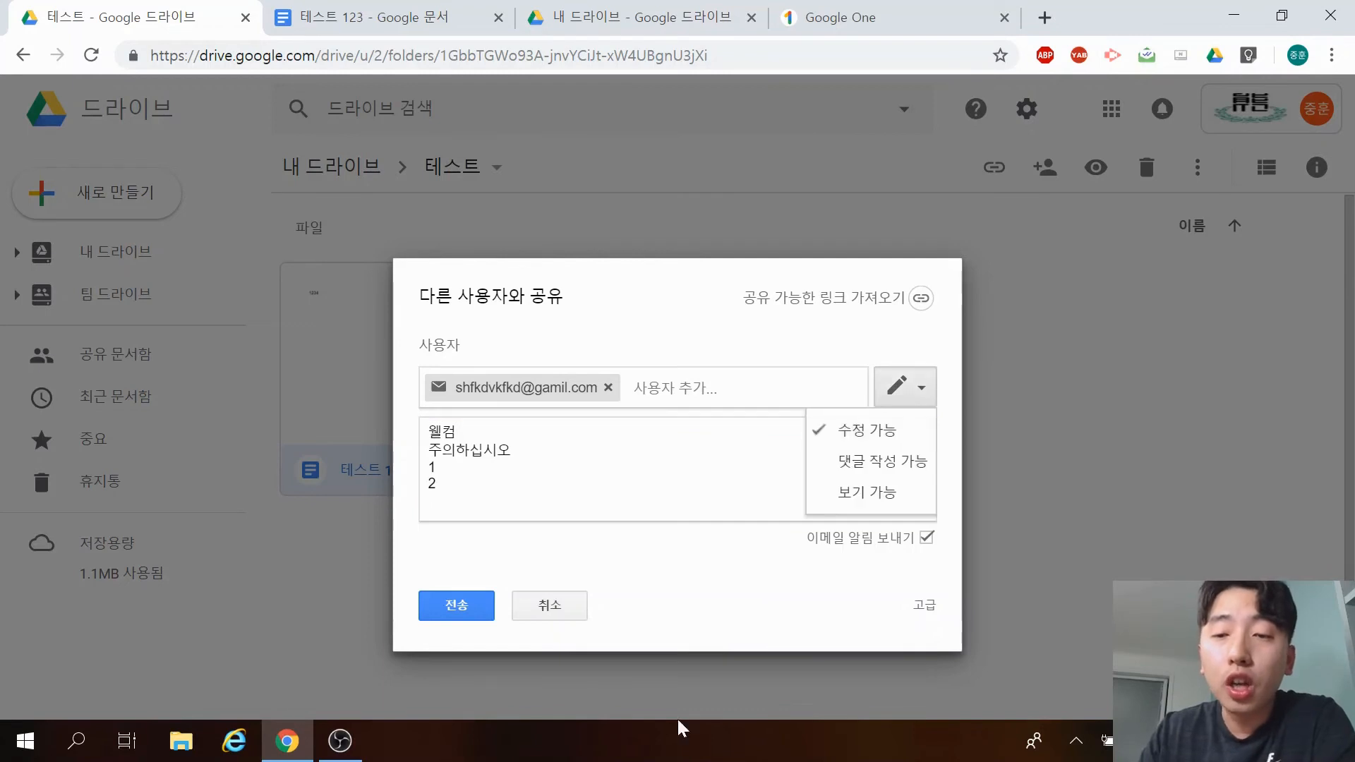
Change the invitee's permission from 댓글 작성 가능 to view-only 보기 가능.
click(881, 470)
click(921, 402)
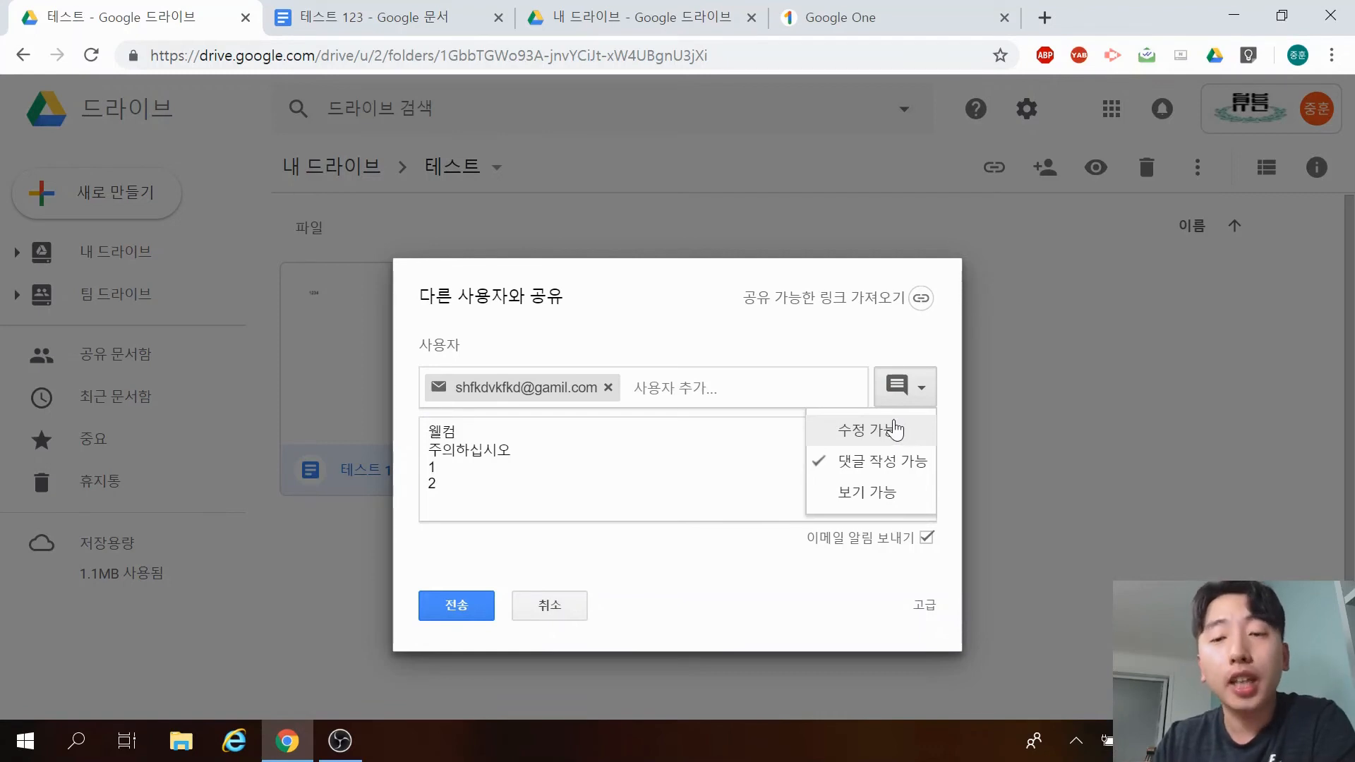
click(891, 494)
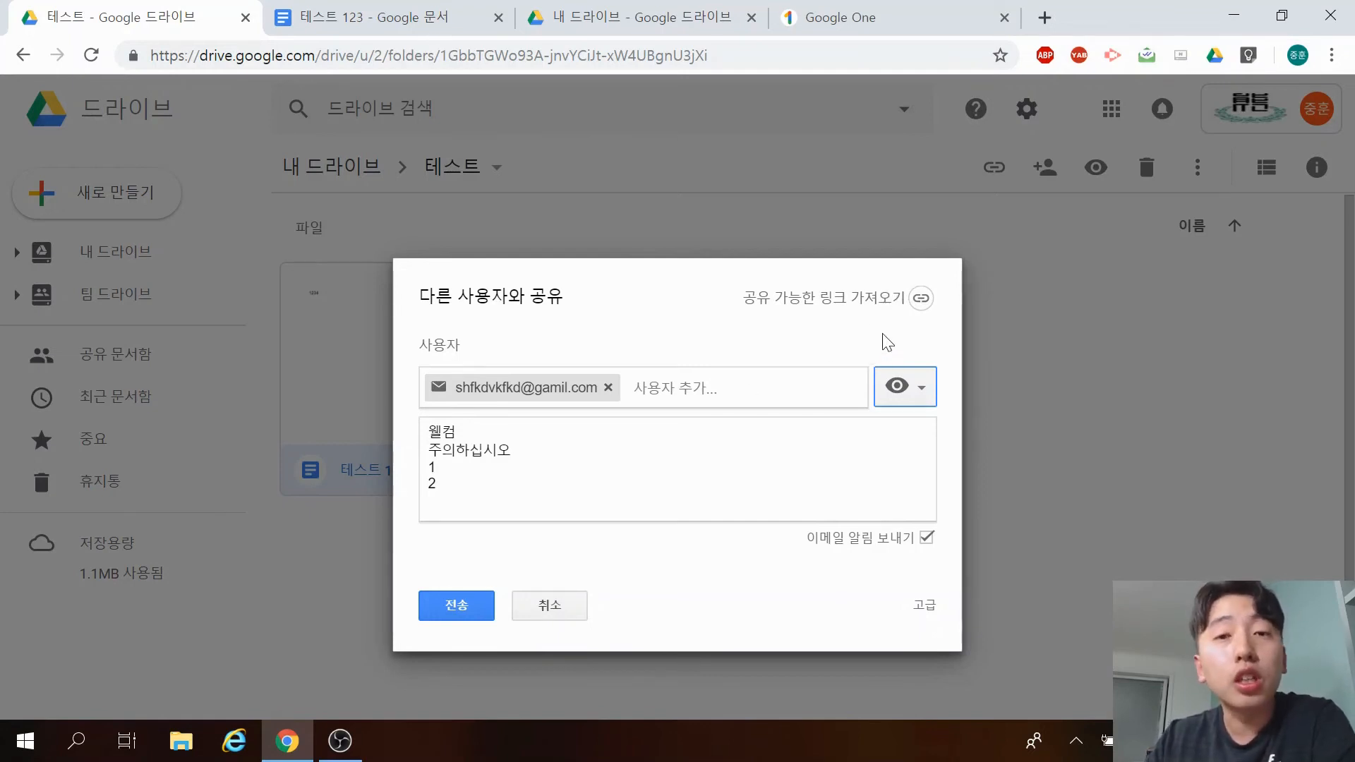
Turn on link sharing, copy the link, and after trying edit and comment, keep it view-only.
click(910, 299)
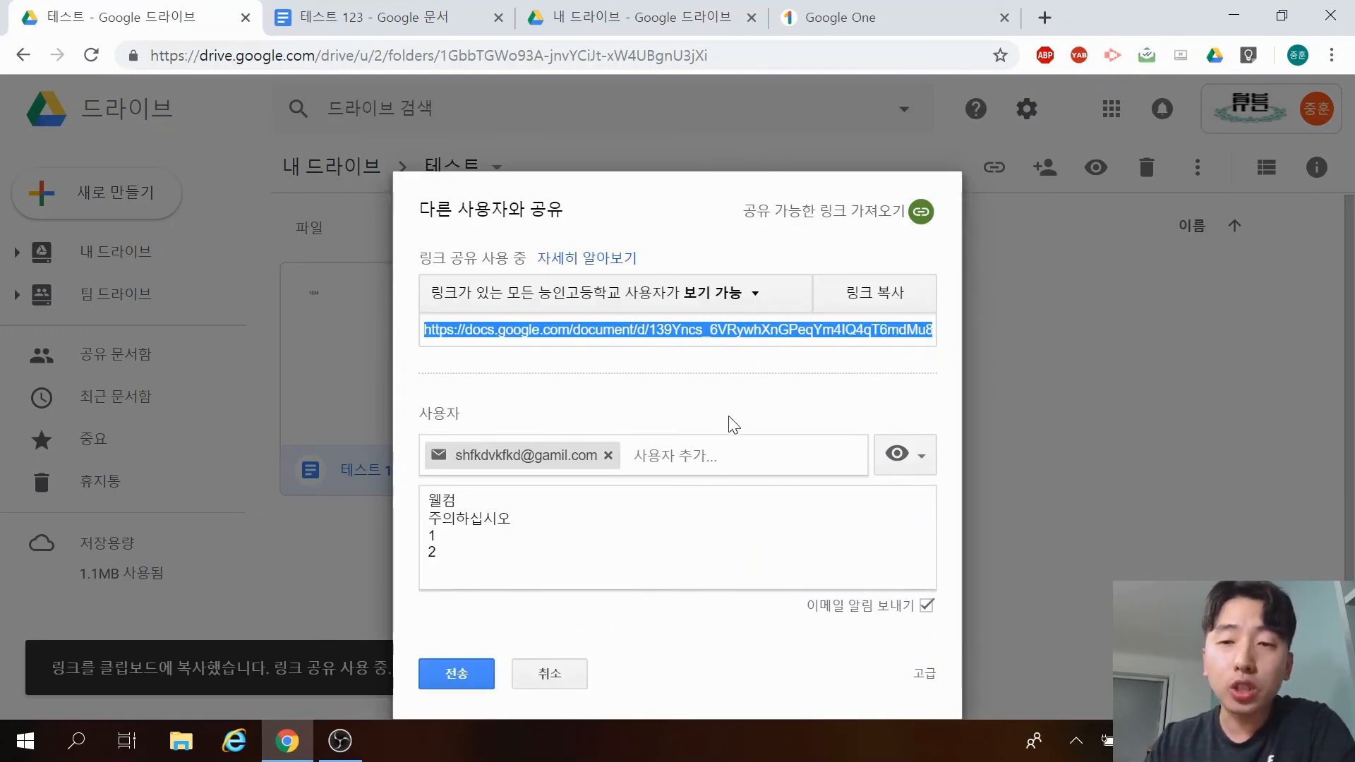
click(887, 300)
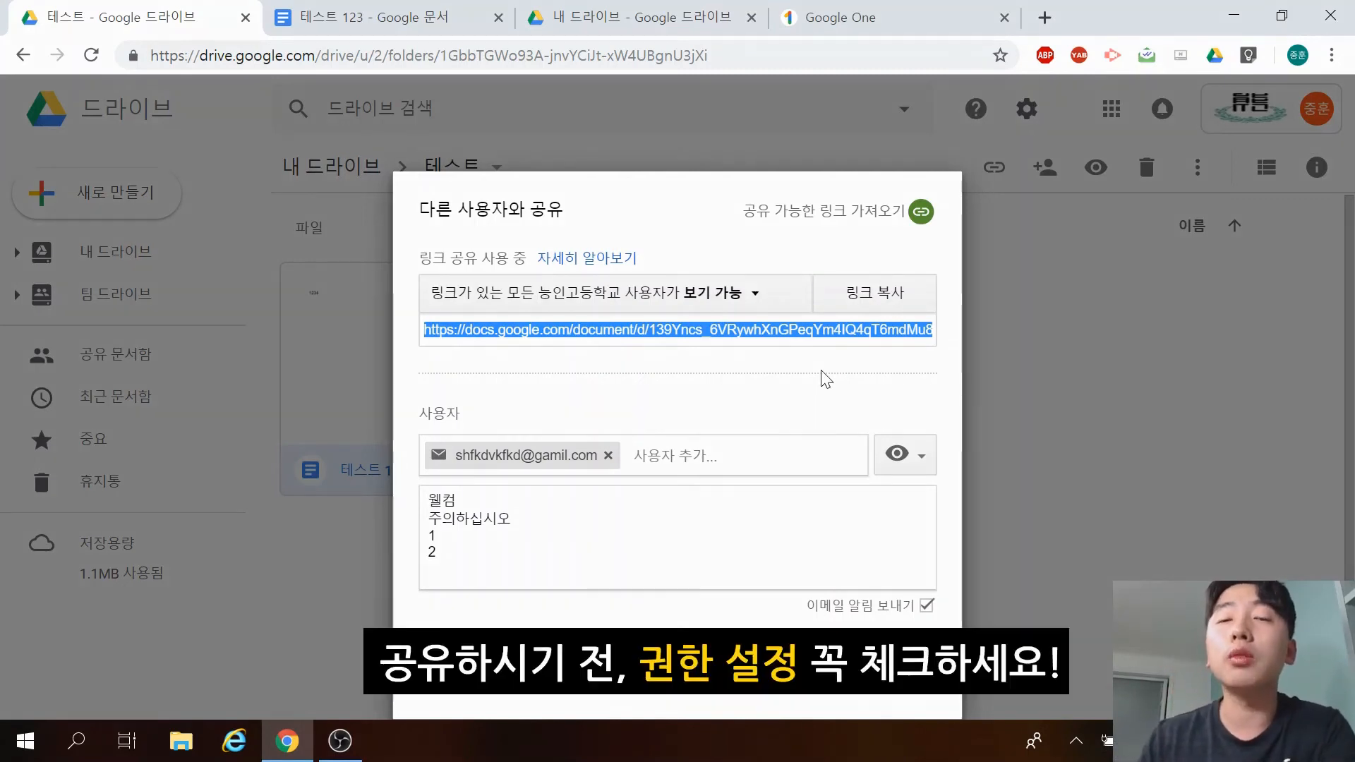
click(755, 309)
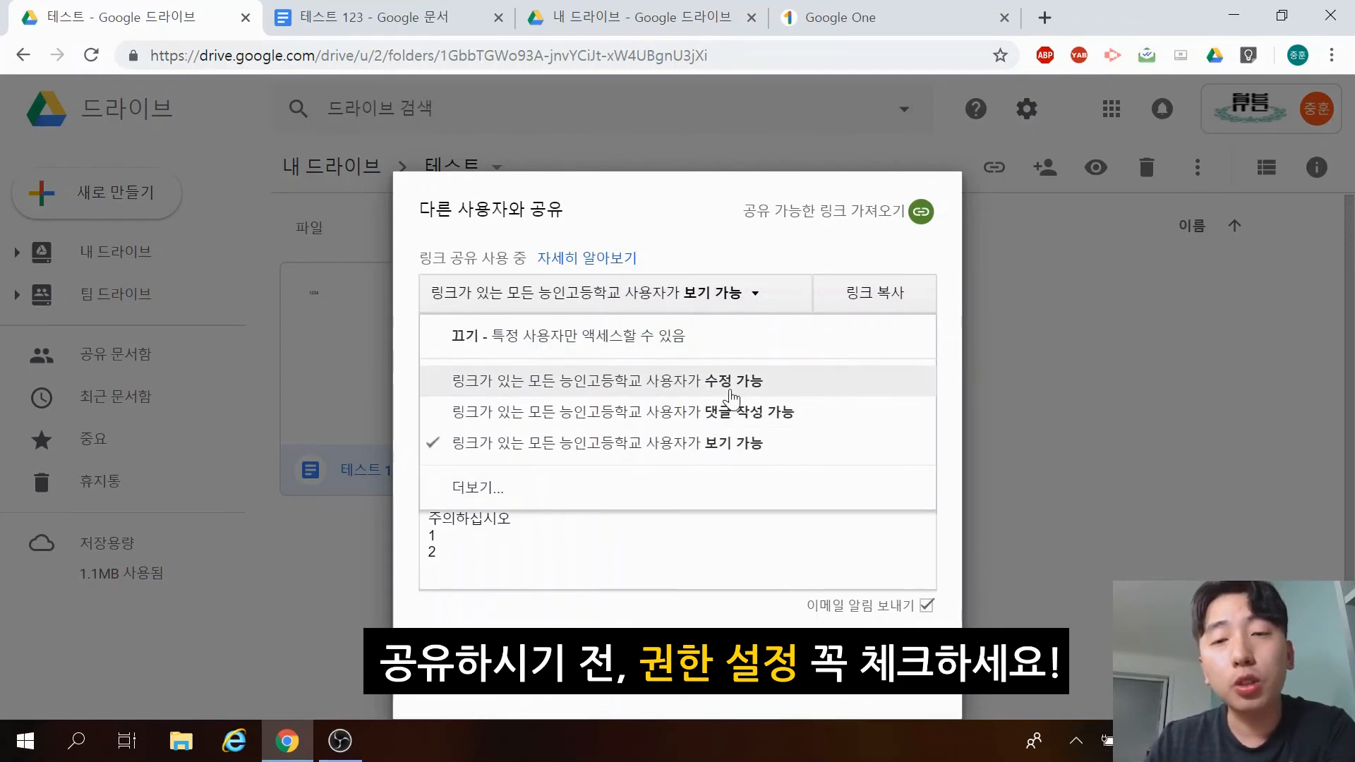
click(732, 397)
click(749, 296)
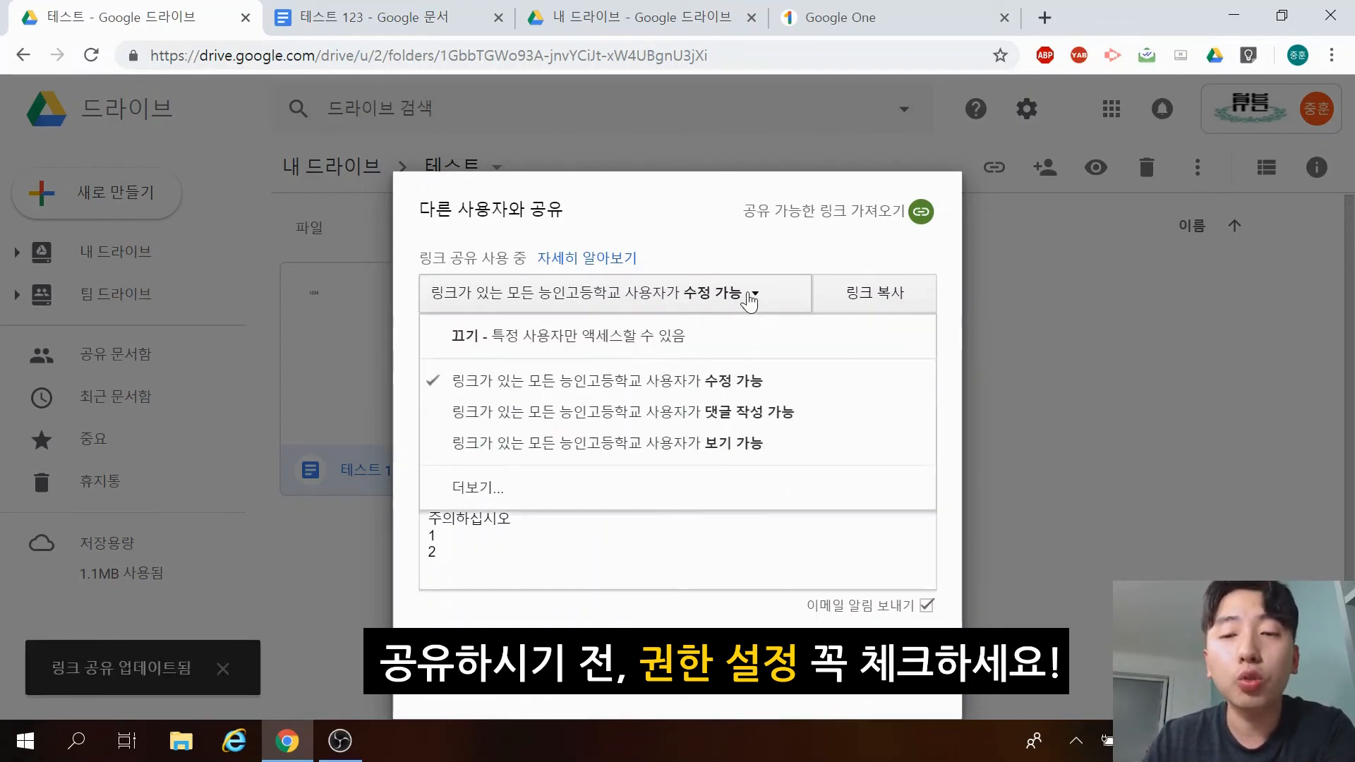
click(748, 415)
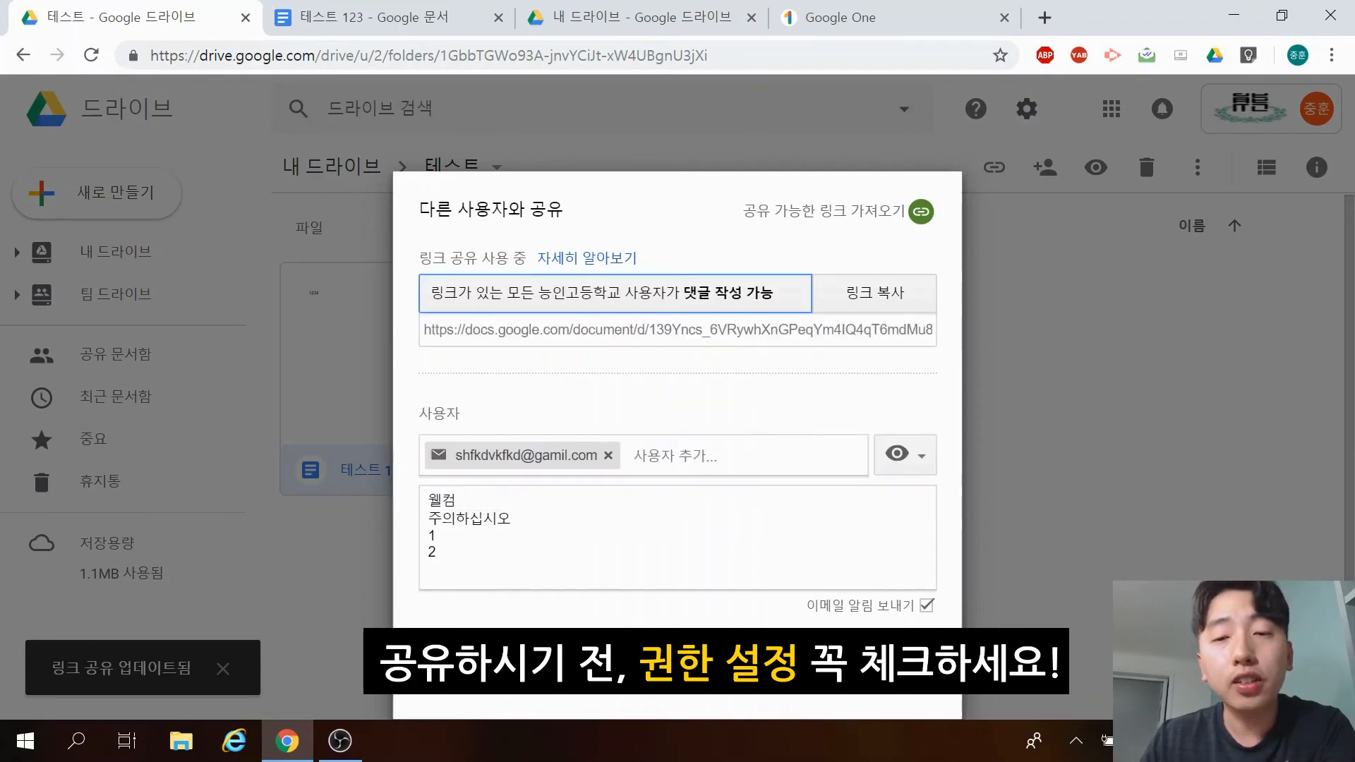
click(750, 304)
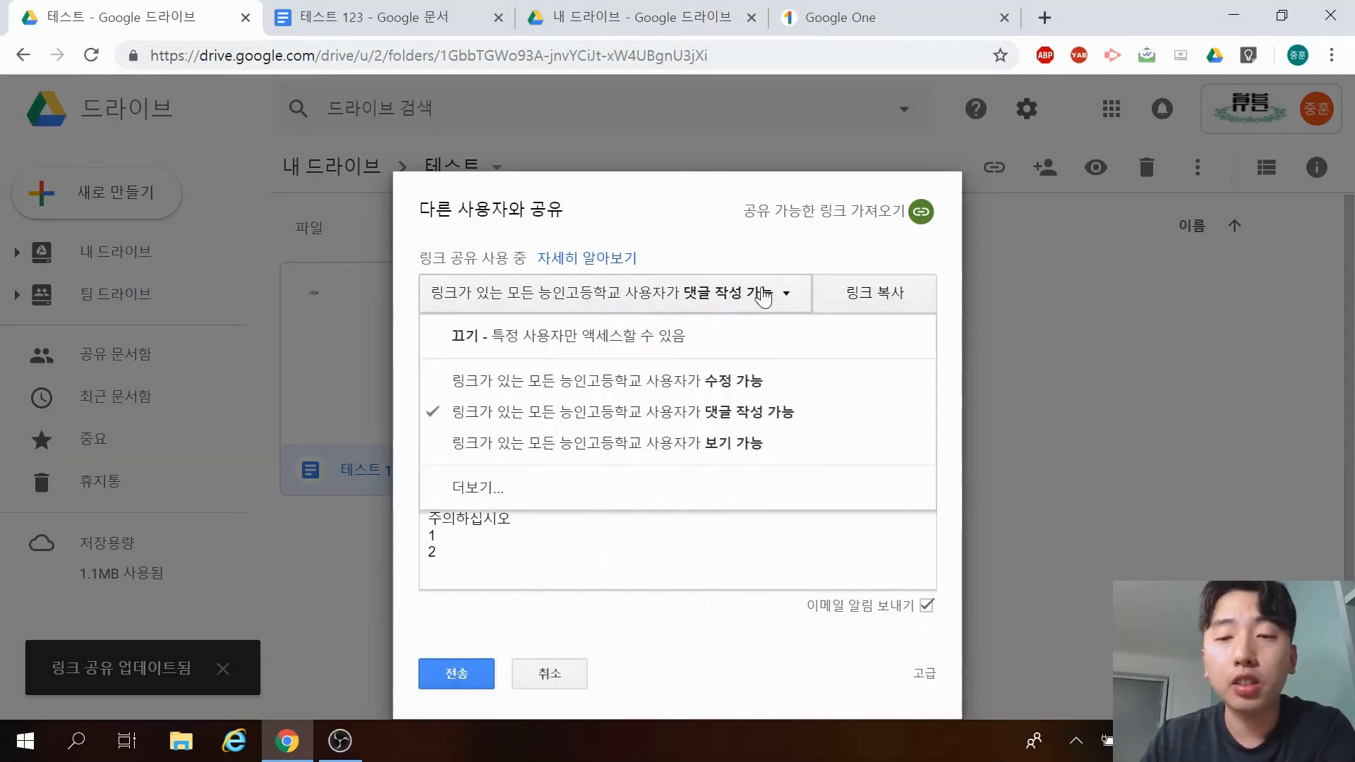
click(739, 455)
click(735, 294)
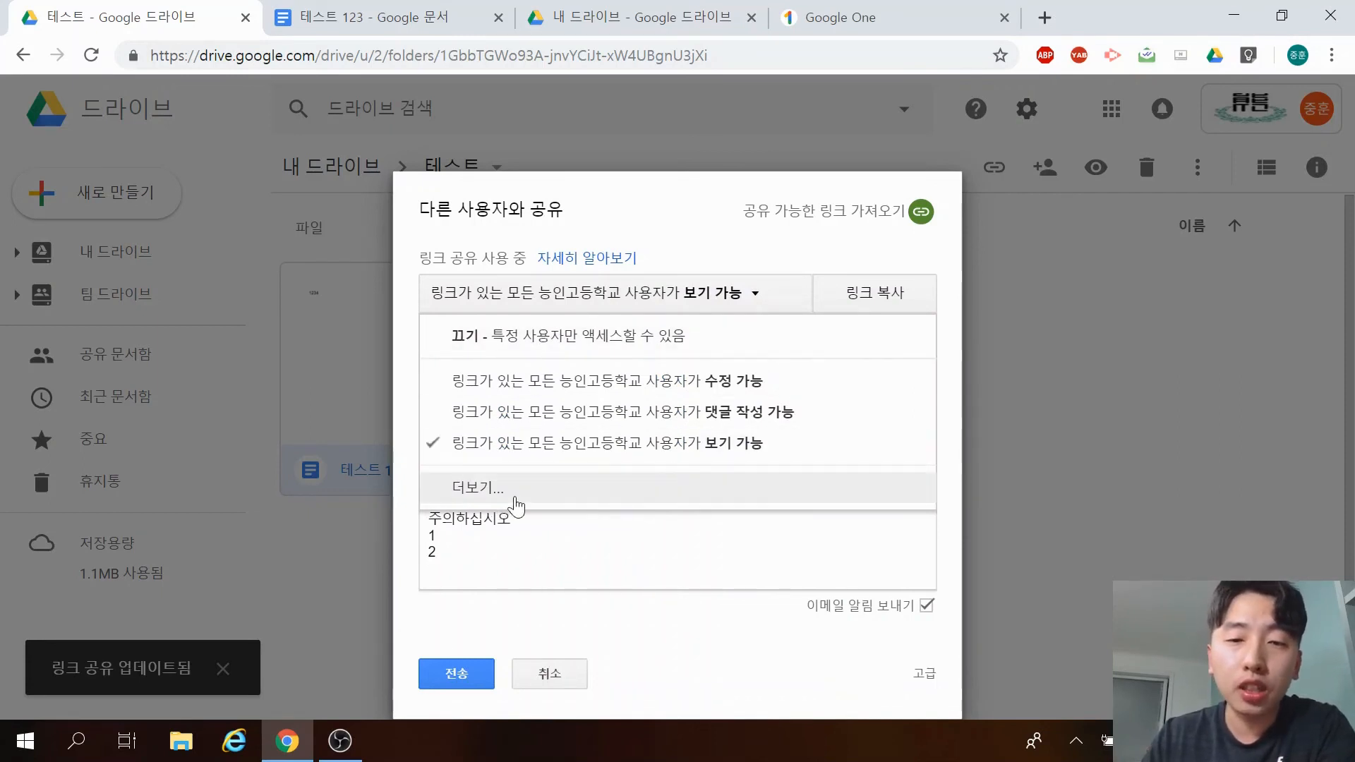
click(467, 487)
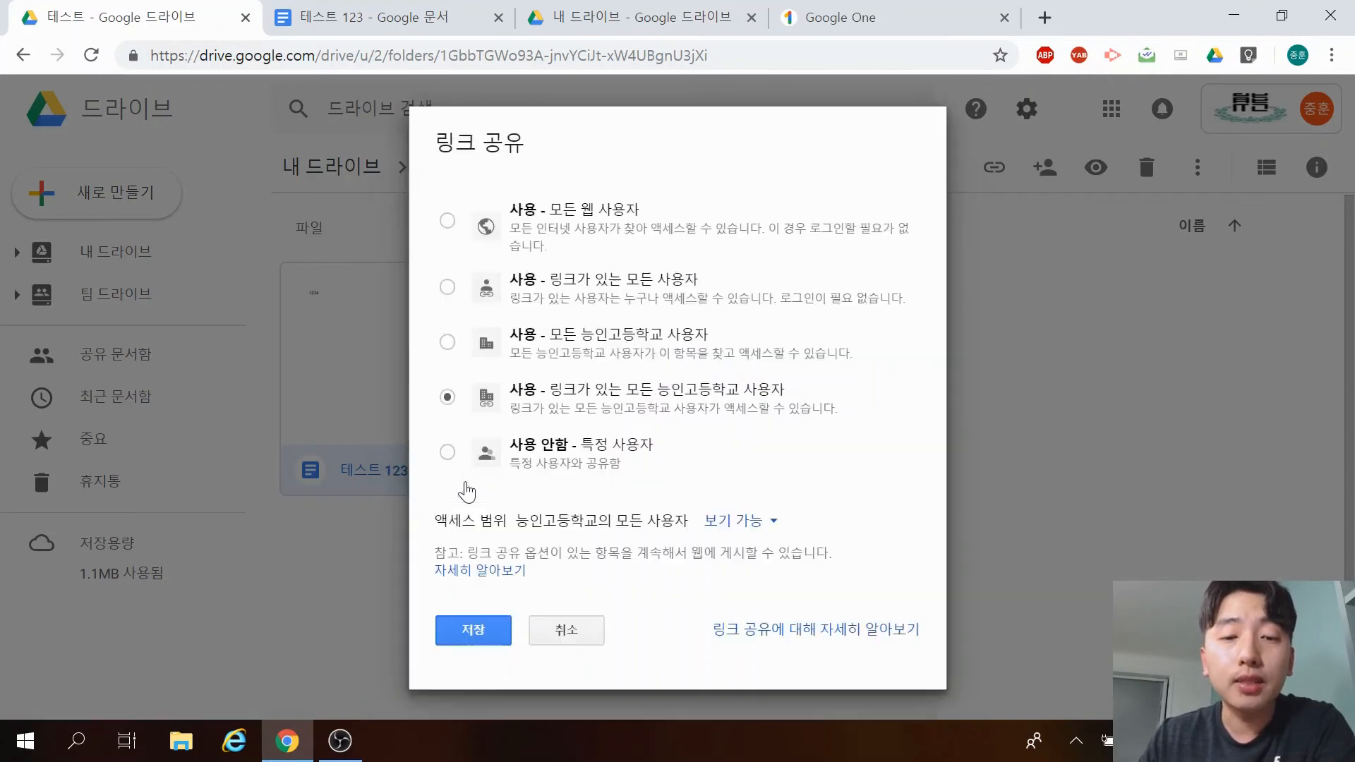
Set link sharing to 'anyone at 능인고등학교 with the link' can view, and save.
click(448, 223)
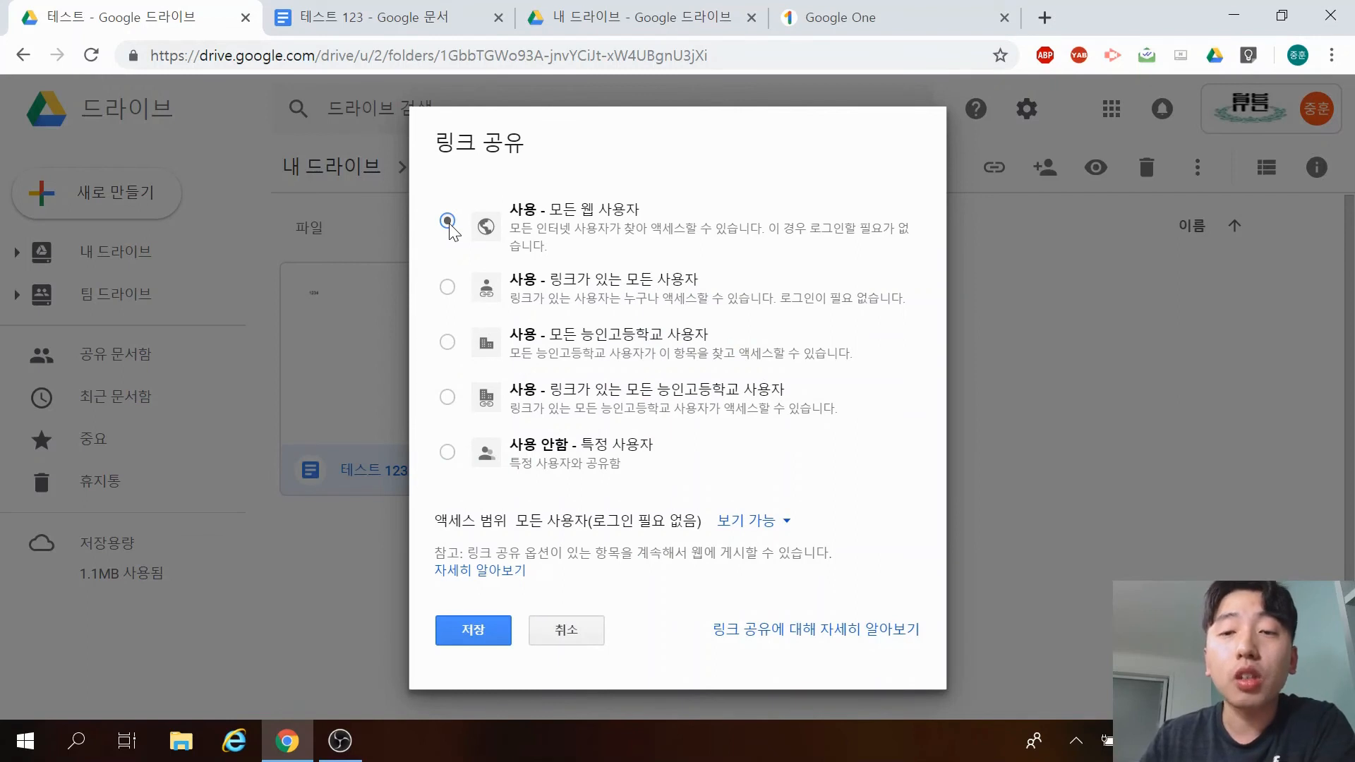
click(447, 287)
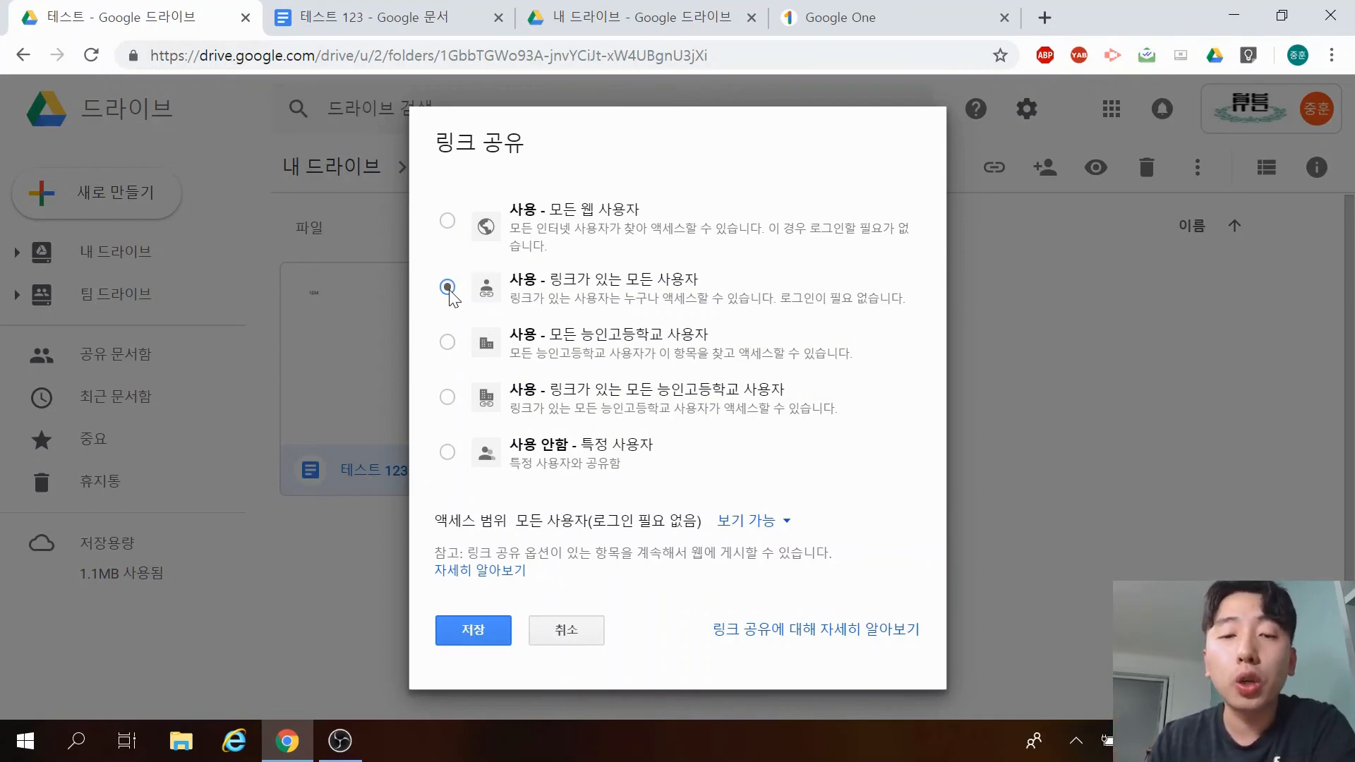
click(452, 345)
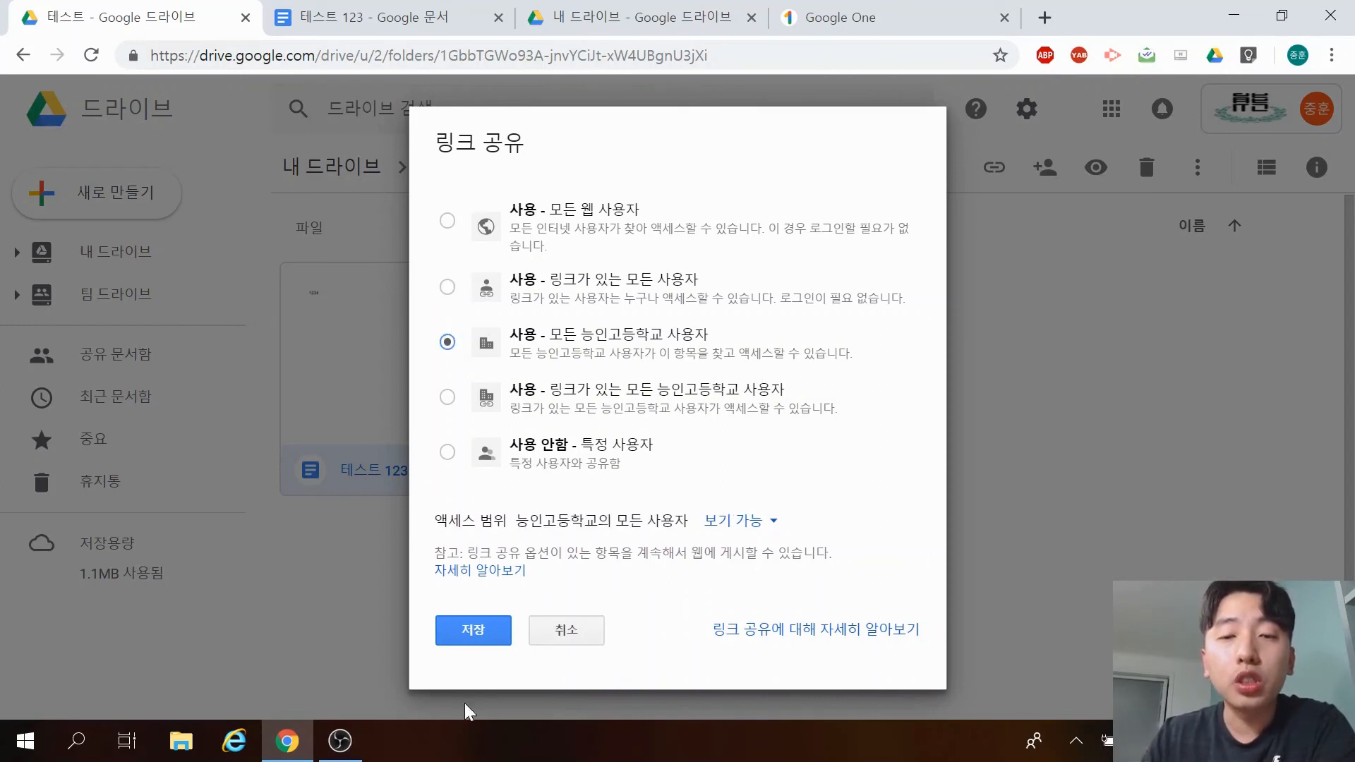
click(449, 398)
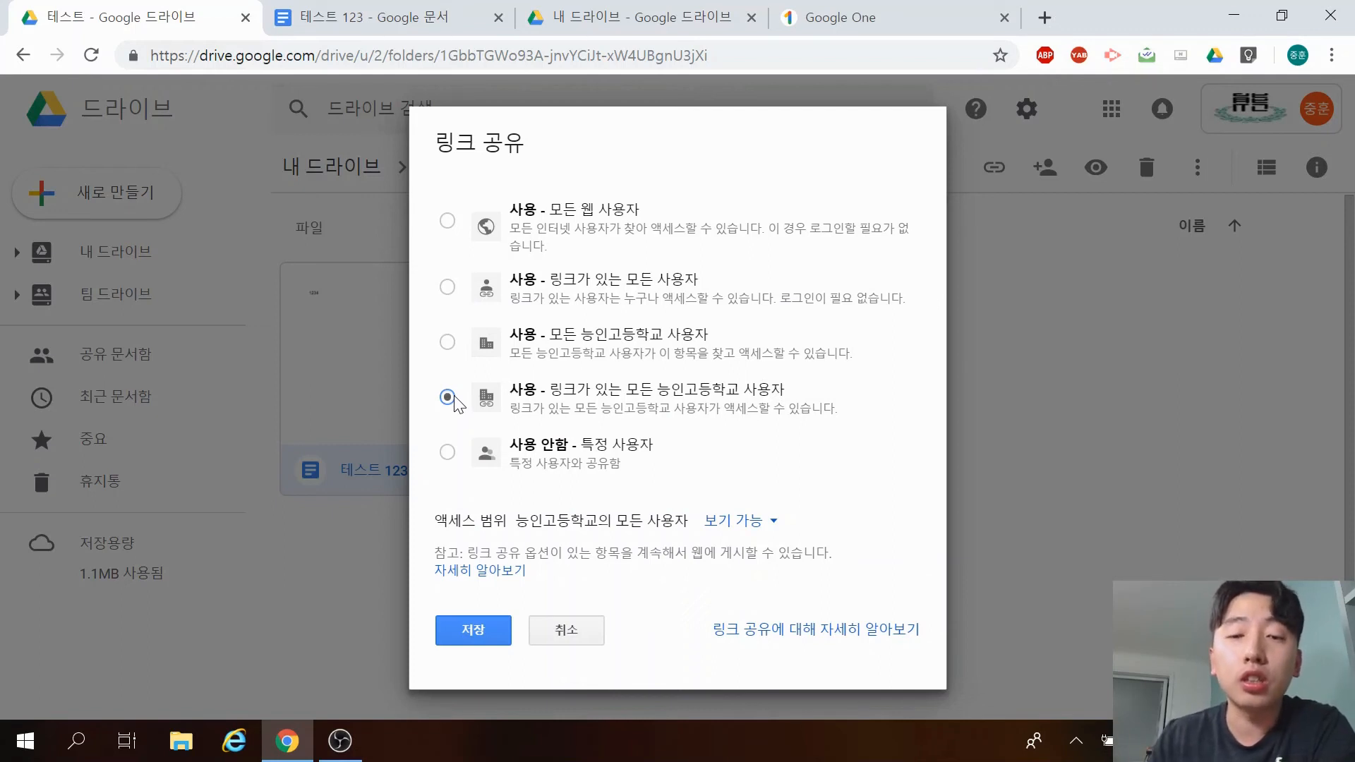
click(448, 454)
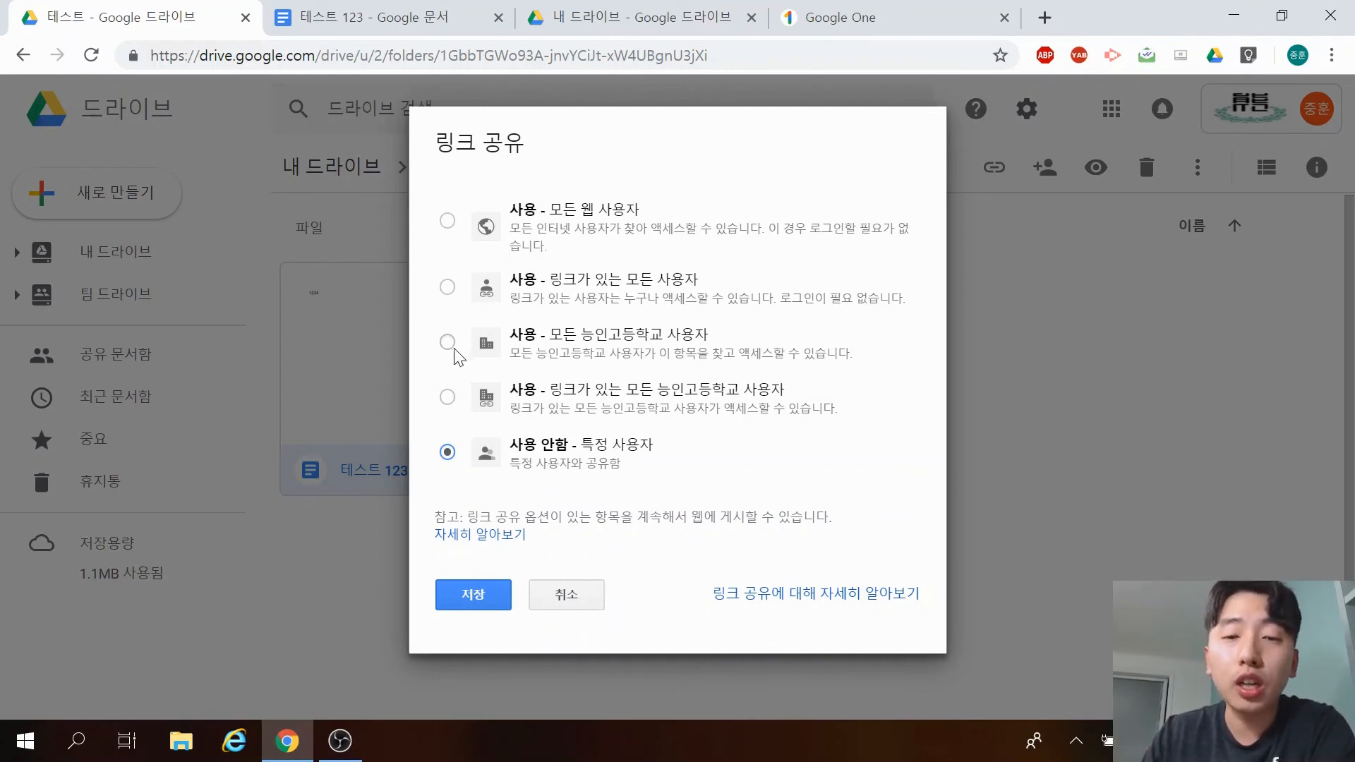
click(447, 396)
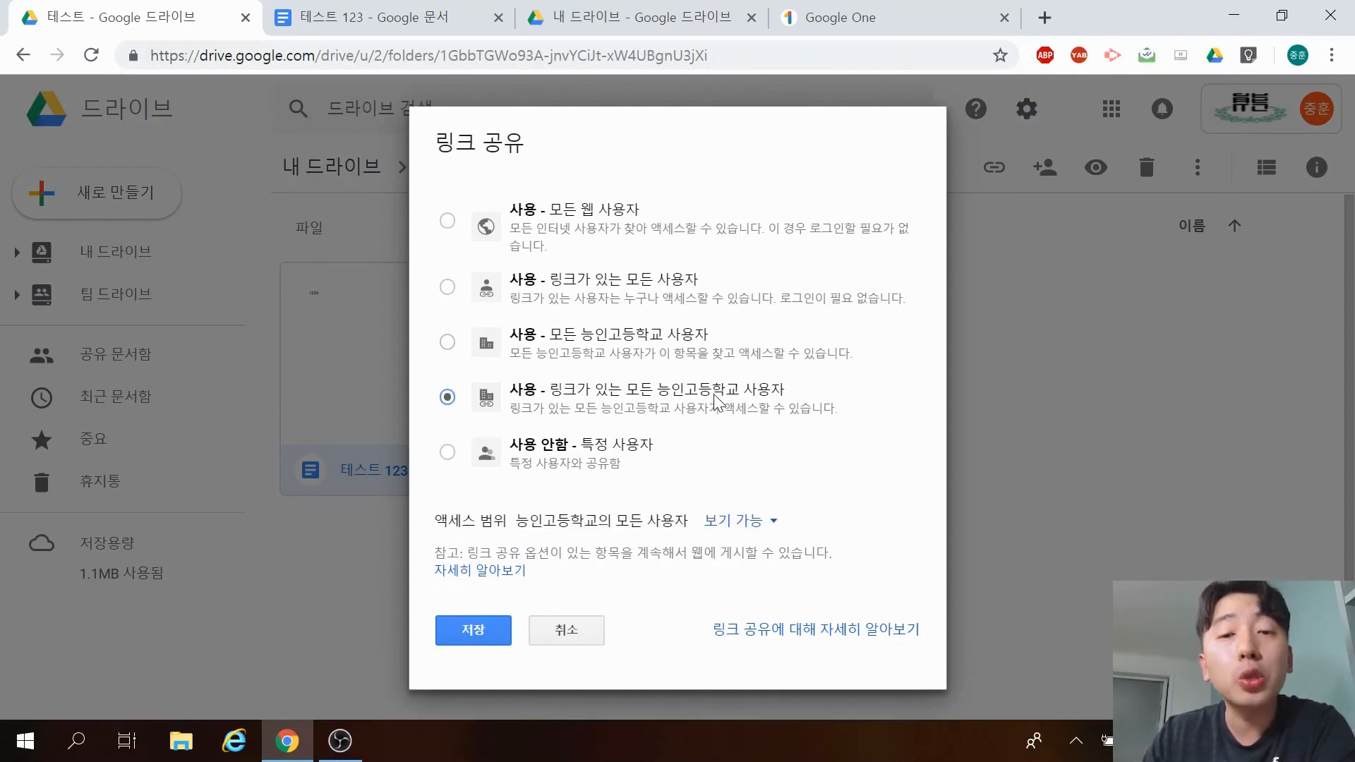
click(490, 630)
Copy the link and send the sharing invitation despite the recipient lacking a Google account.
click(862, 259)
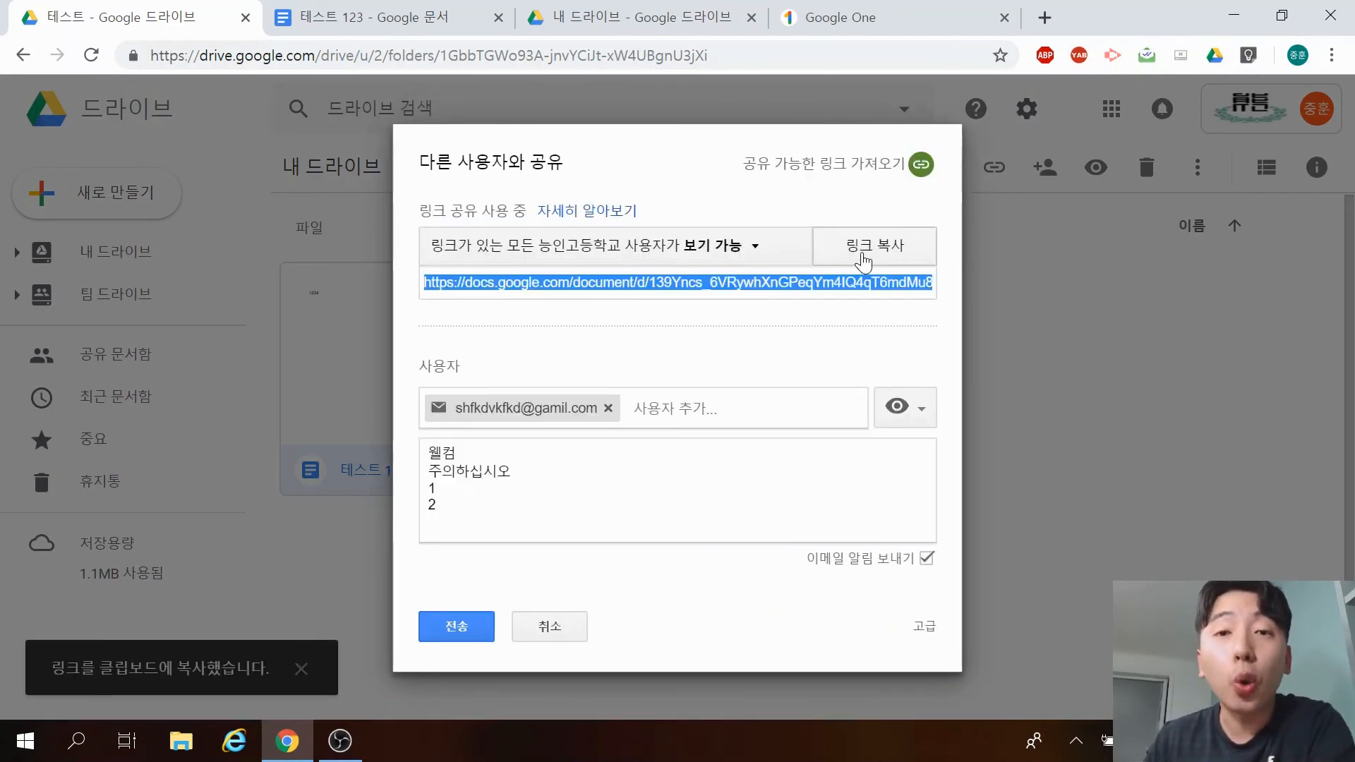
click(457, 626)
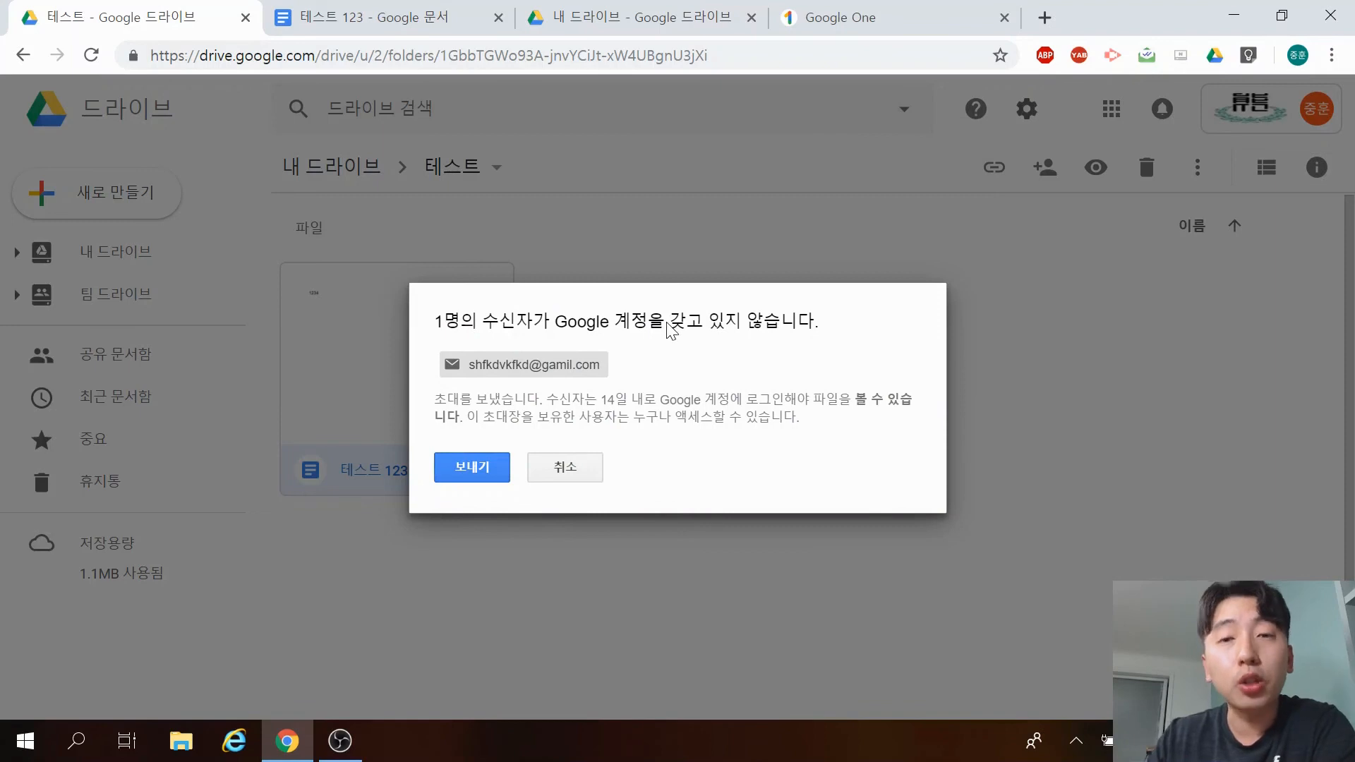
click(470, 468)
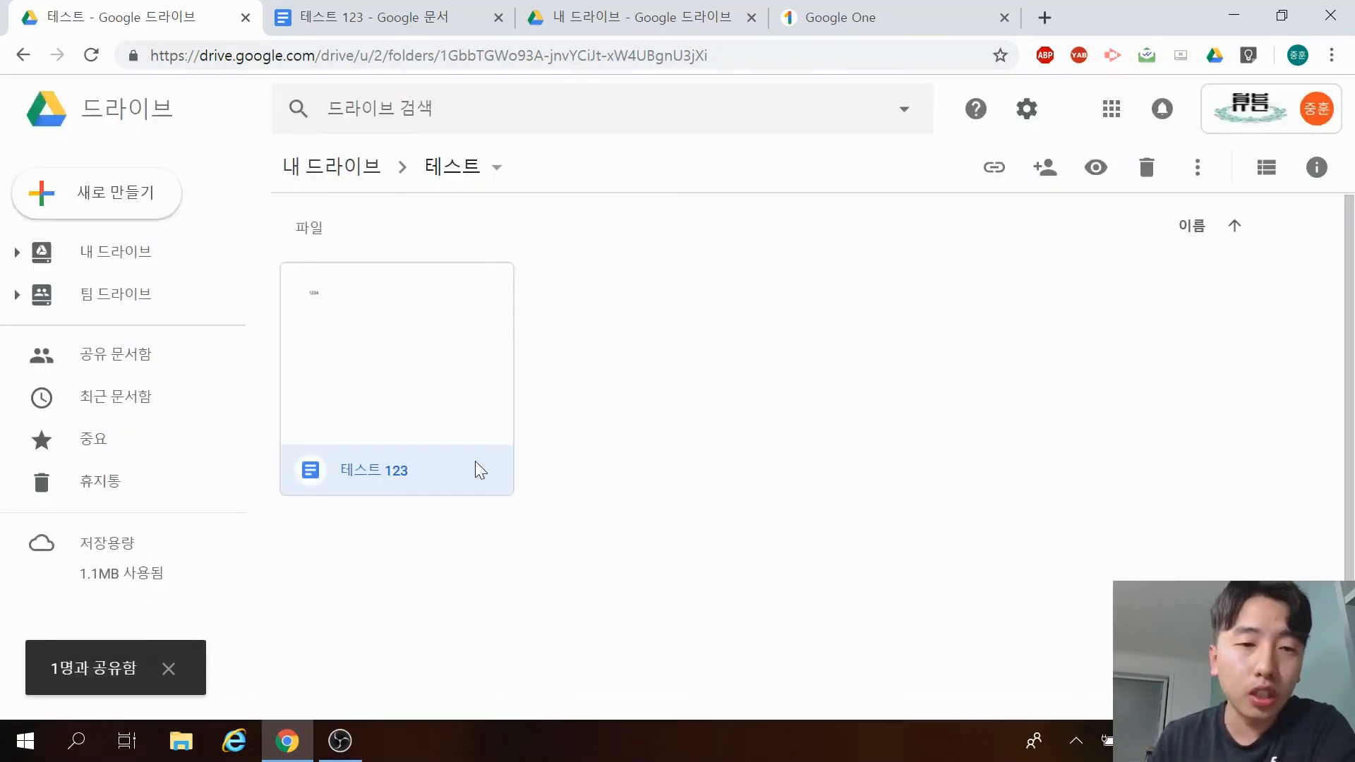
right_click(474, 375)
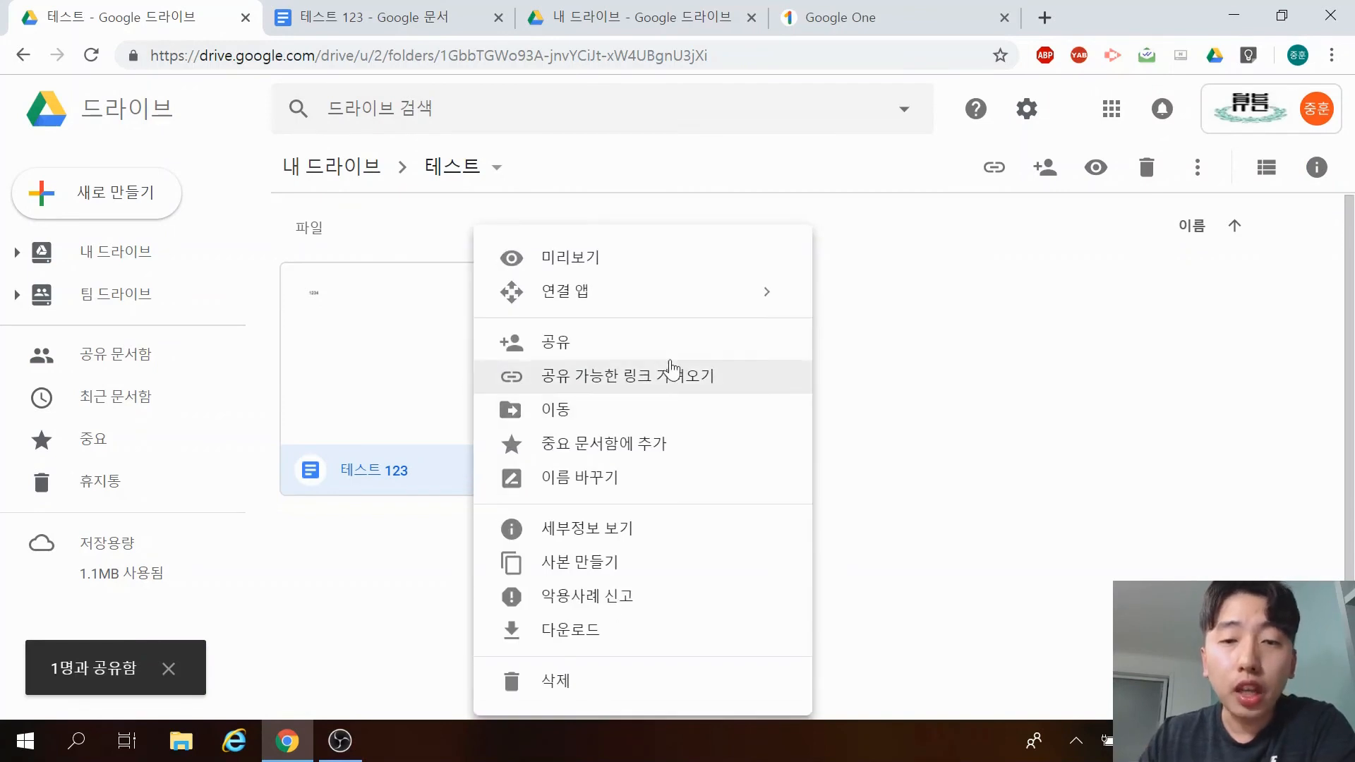
Copy 테스트 123's shareable link, then browse up to My Drive's folders in the Move dialog.
click(684, 378)
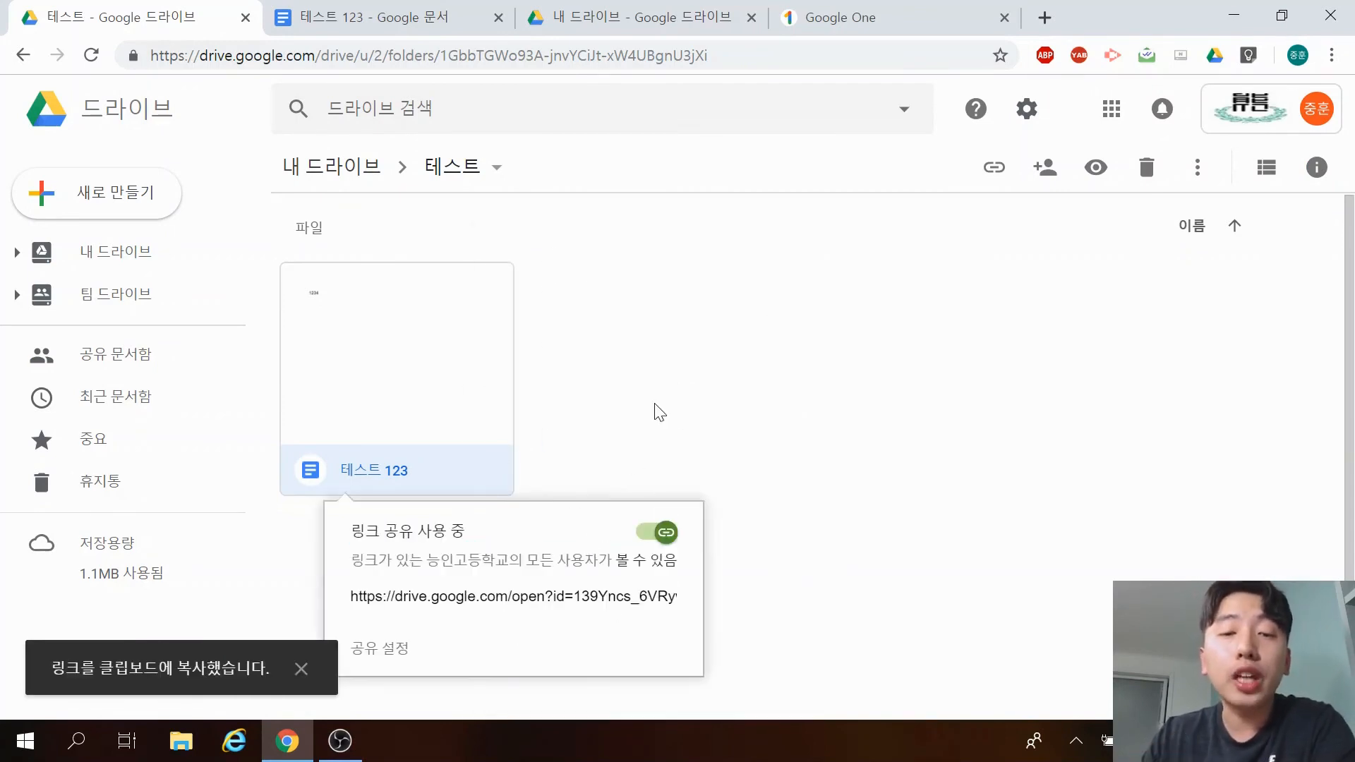
click(657, 412)
right_click(423, 357)
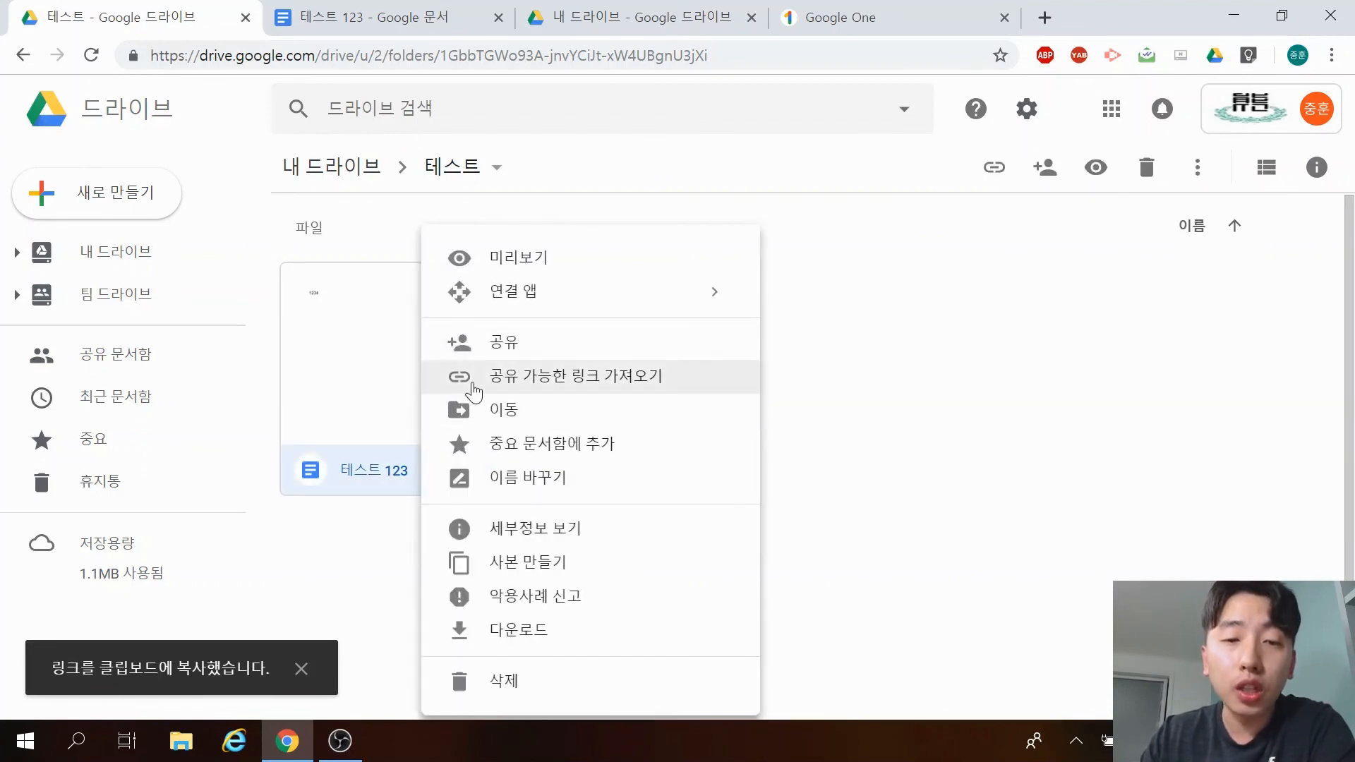
click(553, 420)
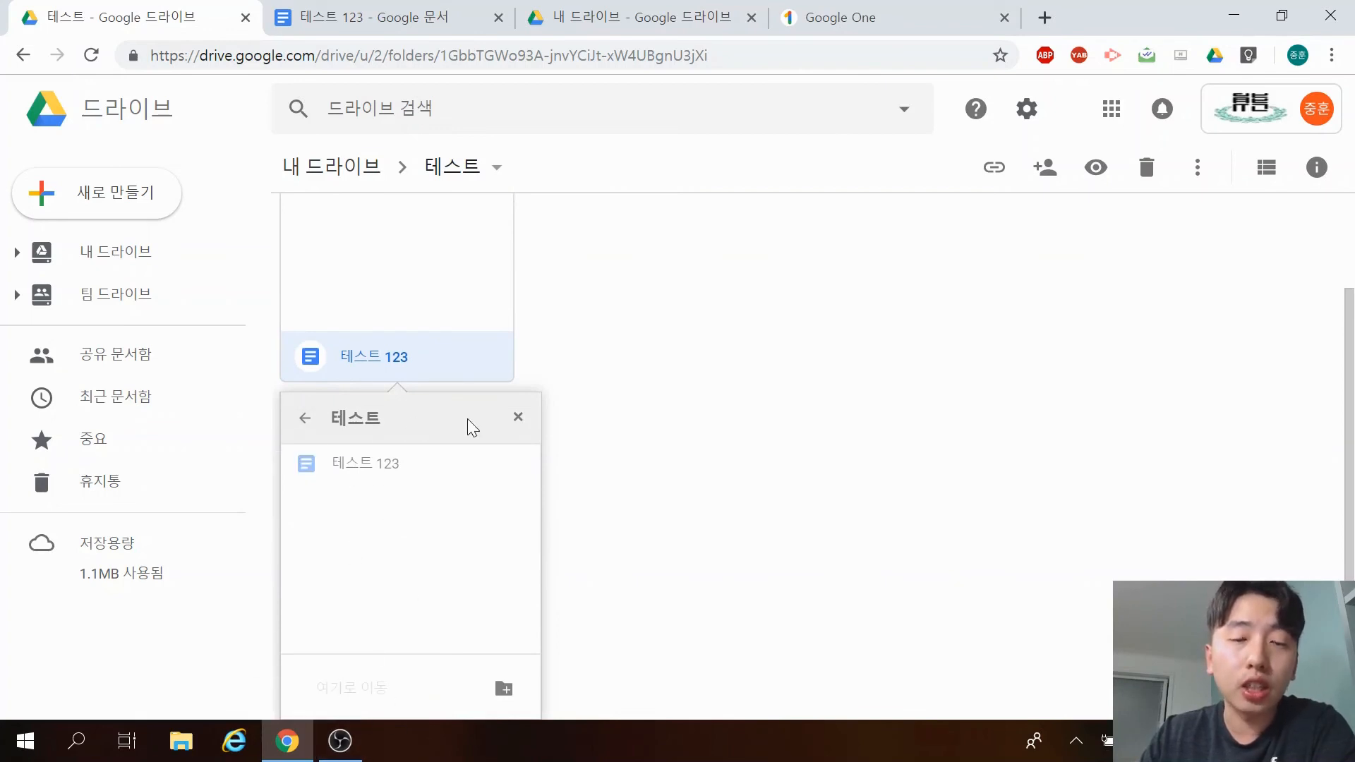
scroll(467, 418, up, 2)
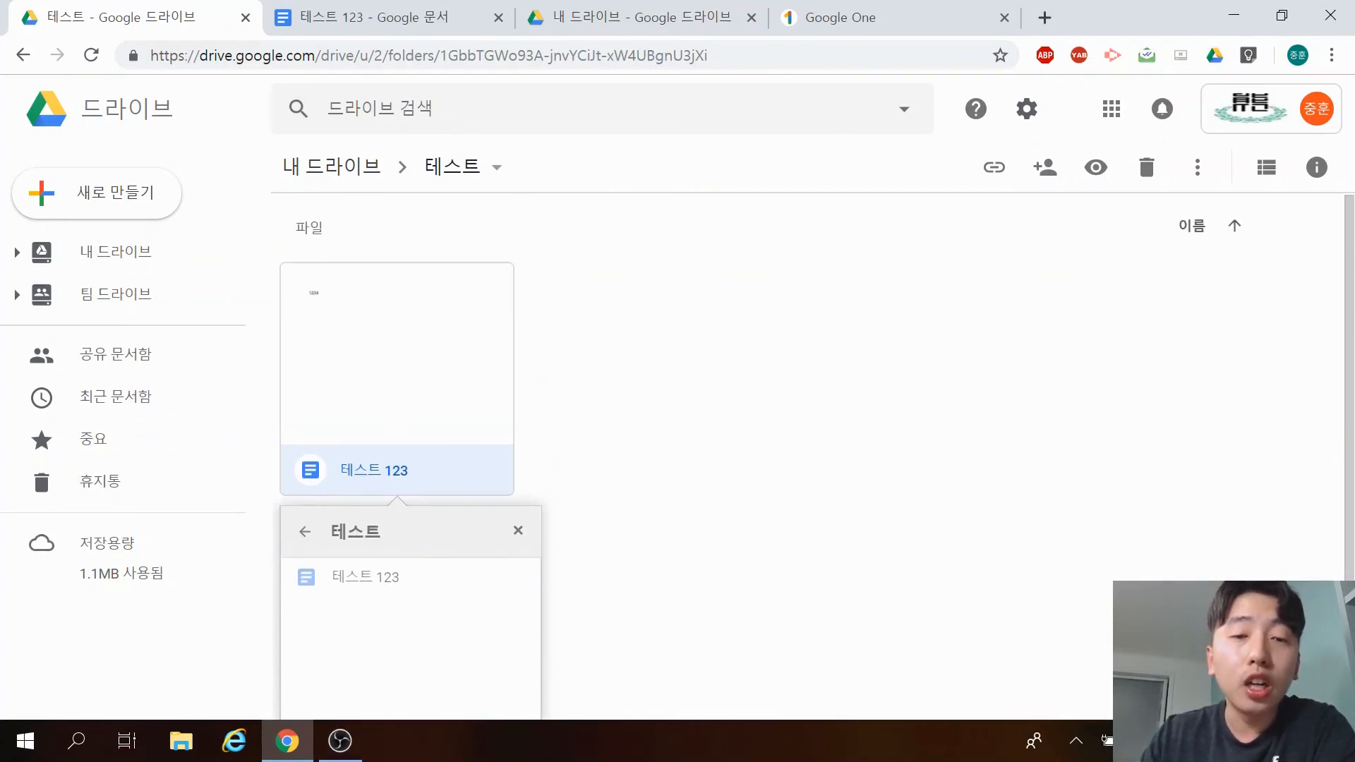
click(309, 536)
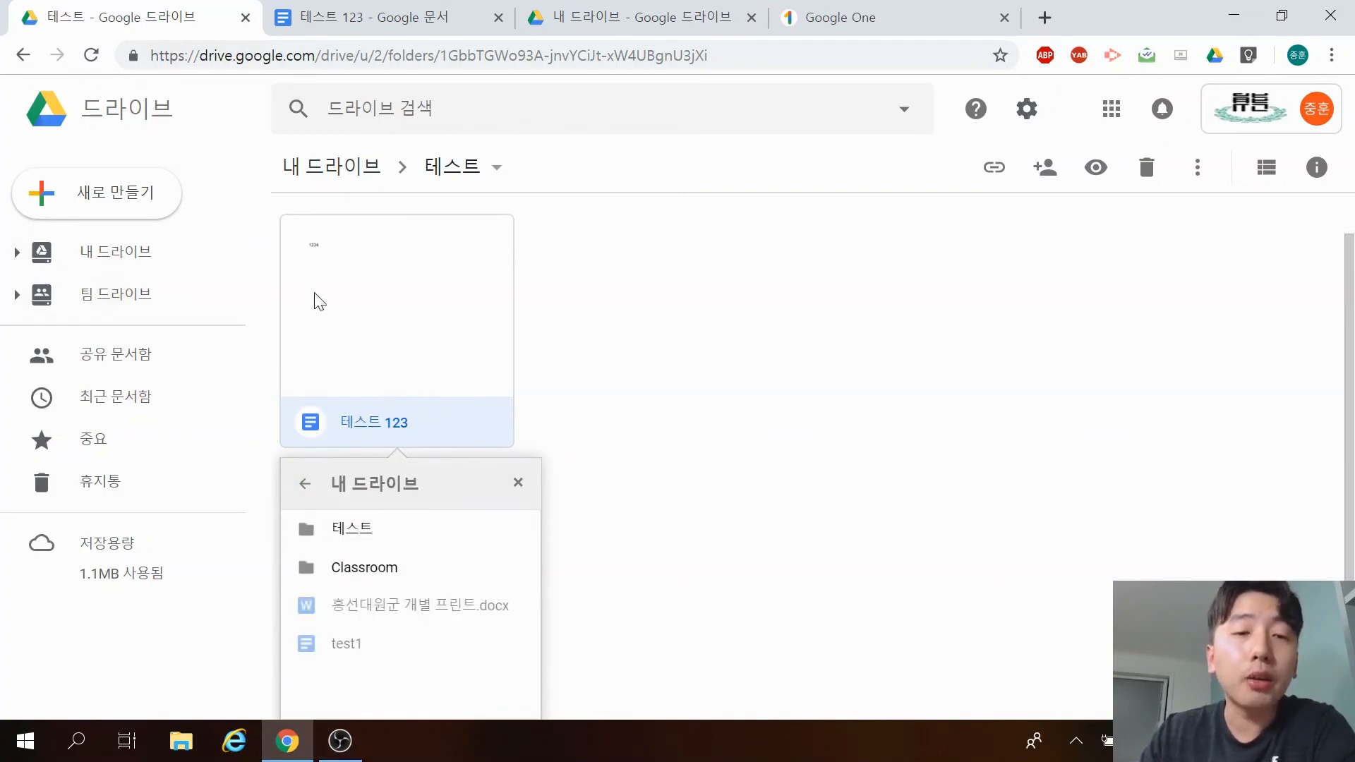
Dismiss the Move panel and rename the file 테스트 123 to '테스트 1234567'.
click(517, 482)
right_click(393, 311)
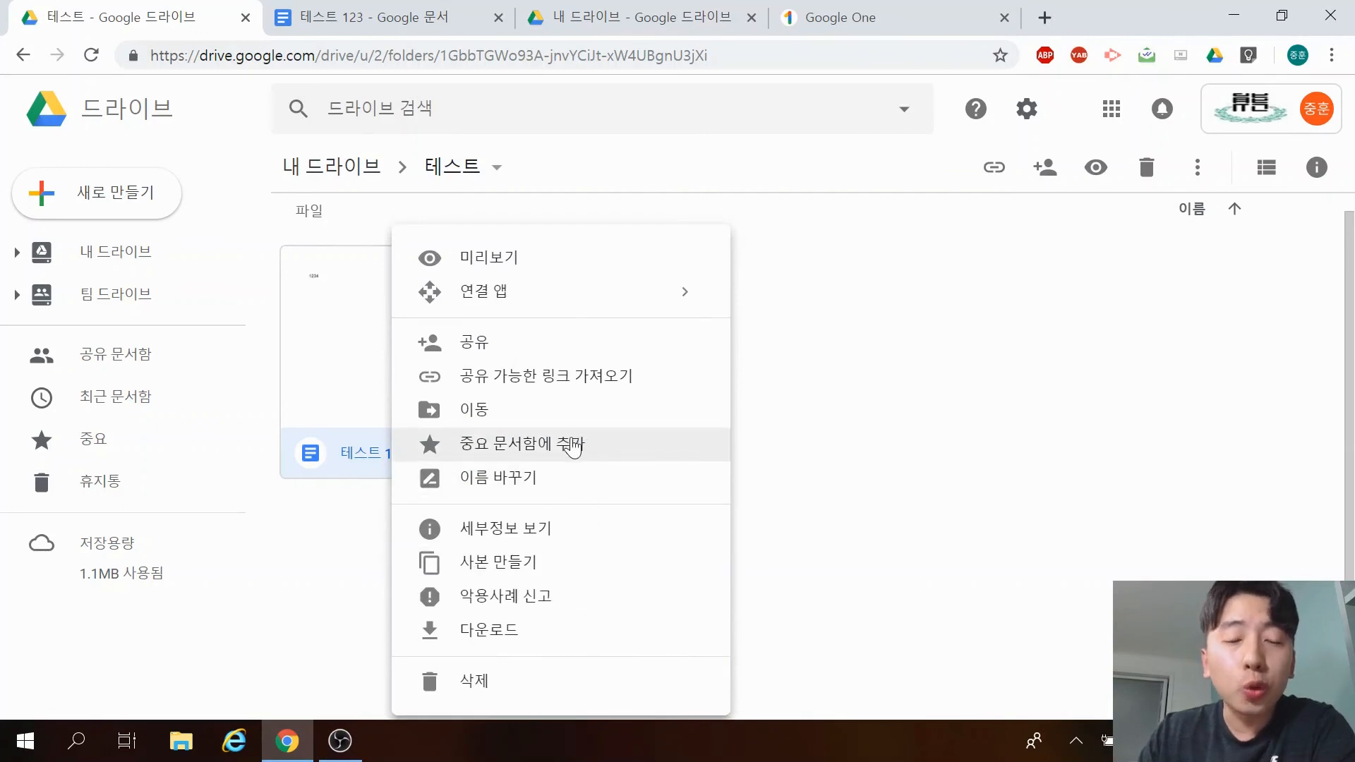
click(529, 479)
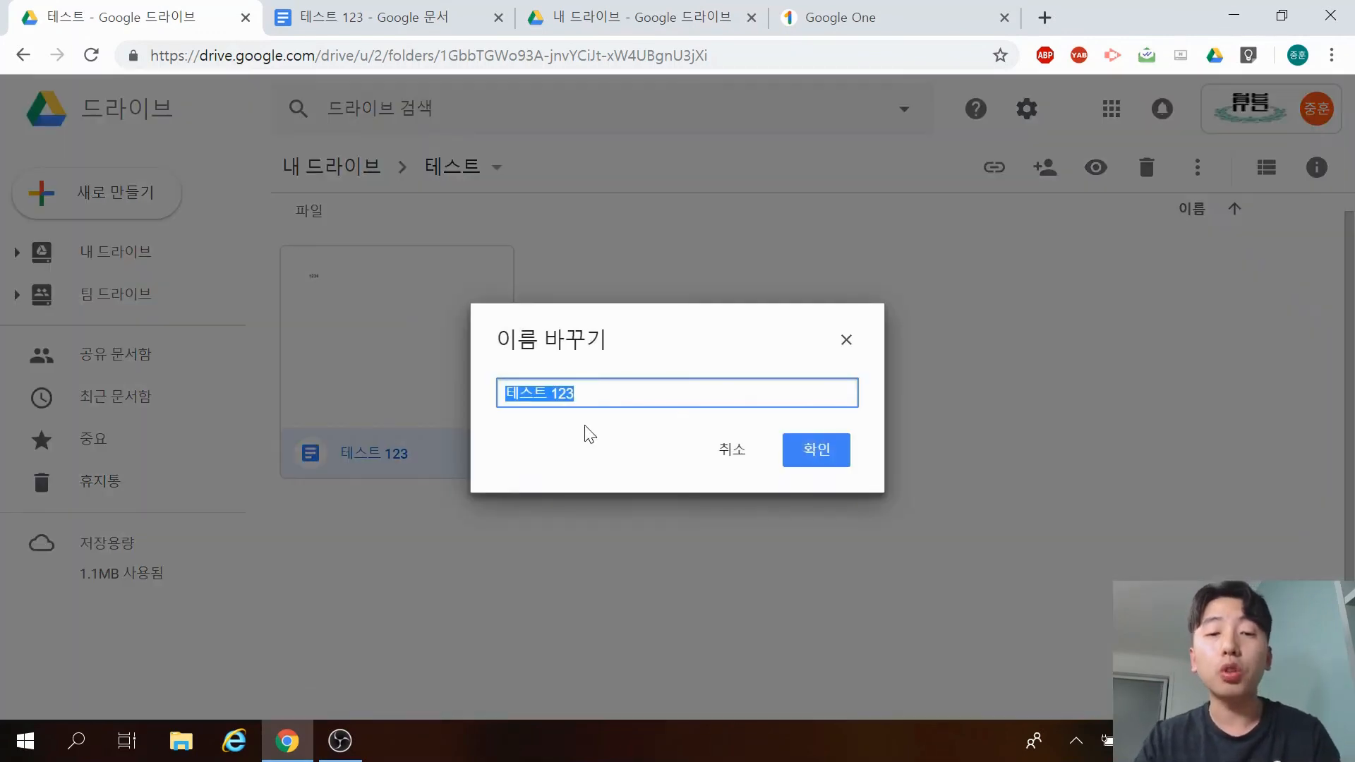
text(테스트 1)
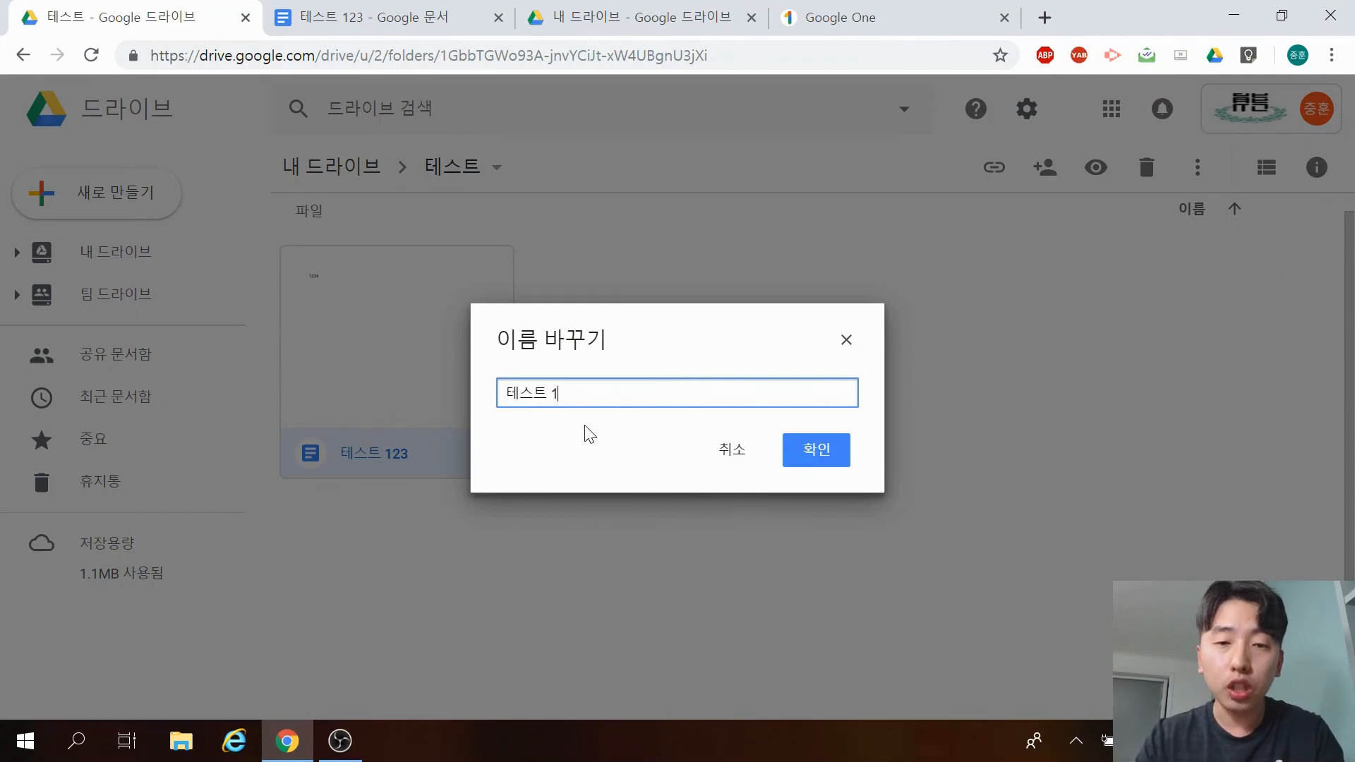
text(234567)
click(827, 451)
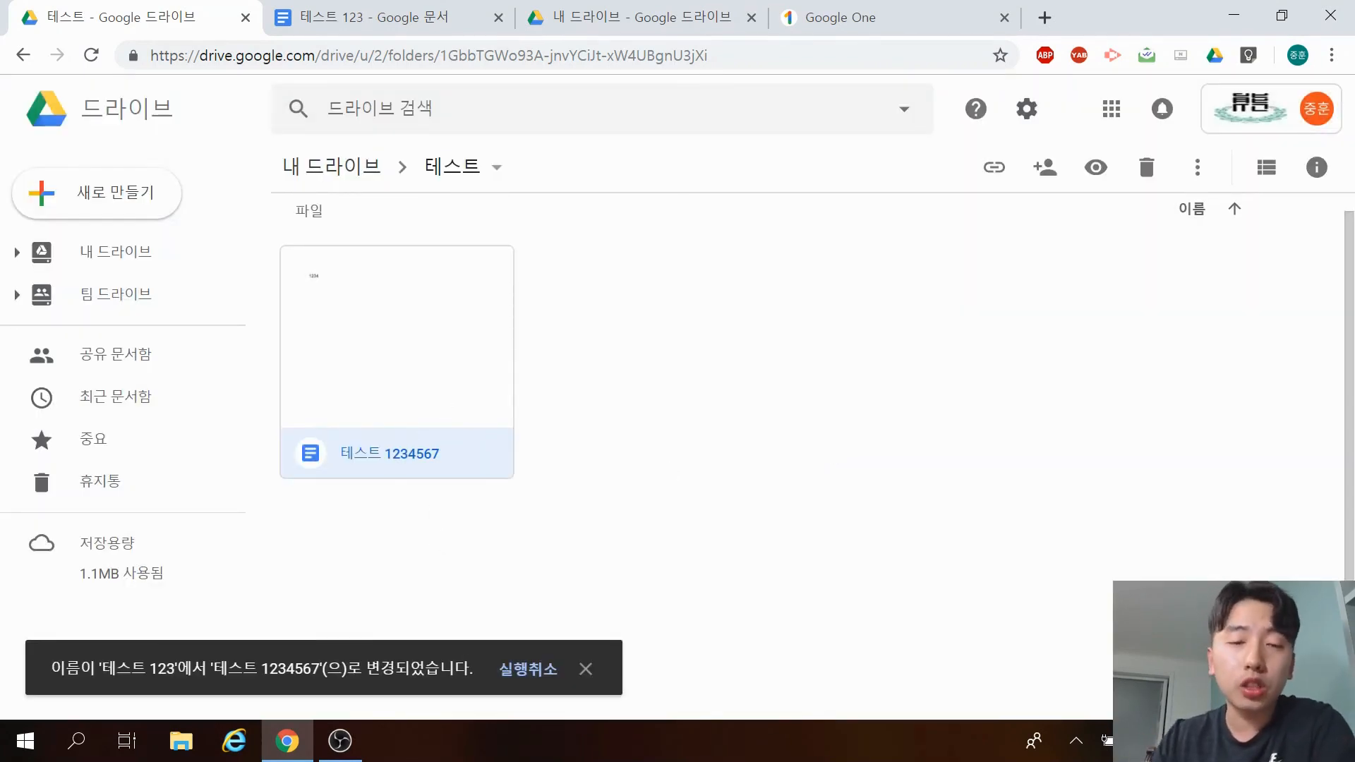
Make a copy of 테스트 1234567, creating '테스트 1234567의 사본' in the 테스트 folder.
right_click(381, 363)
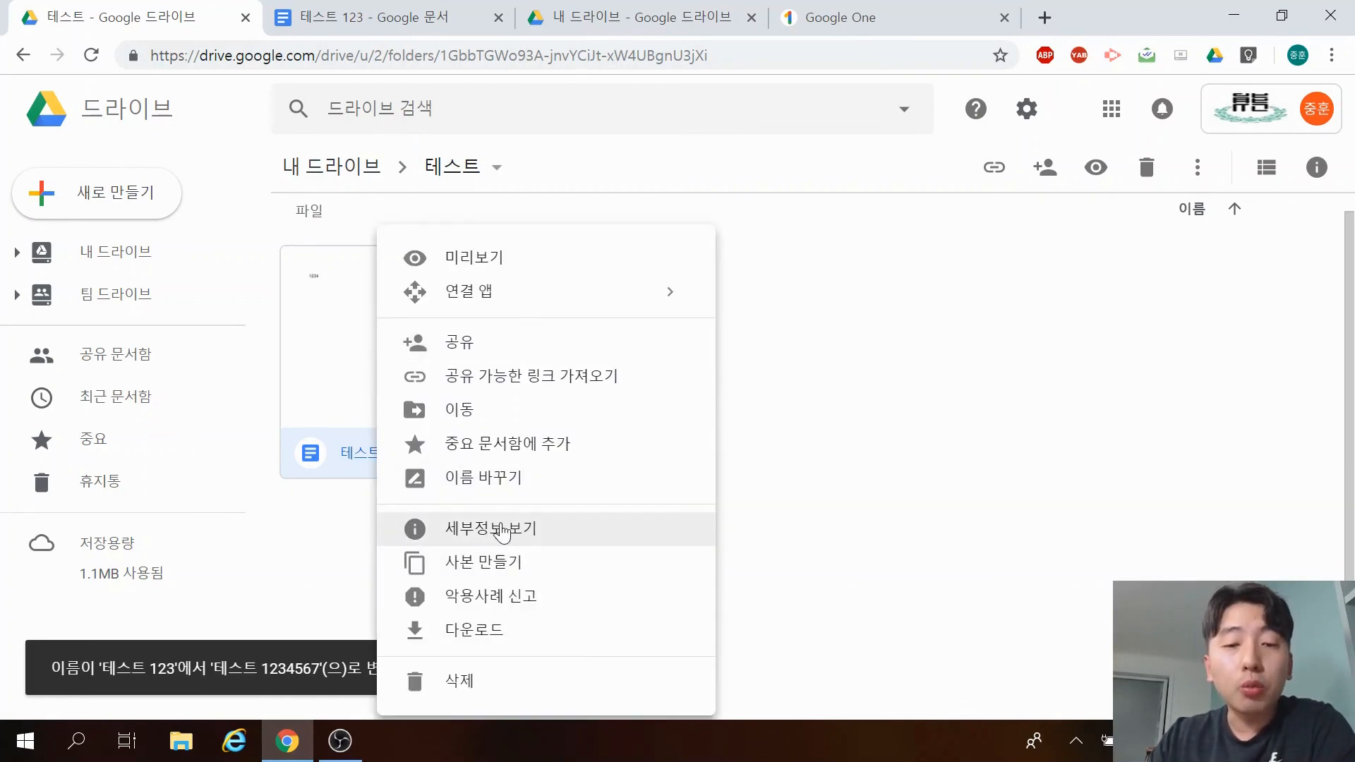
click(490, 565)
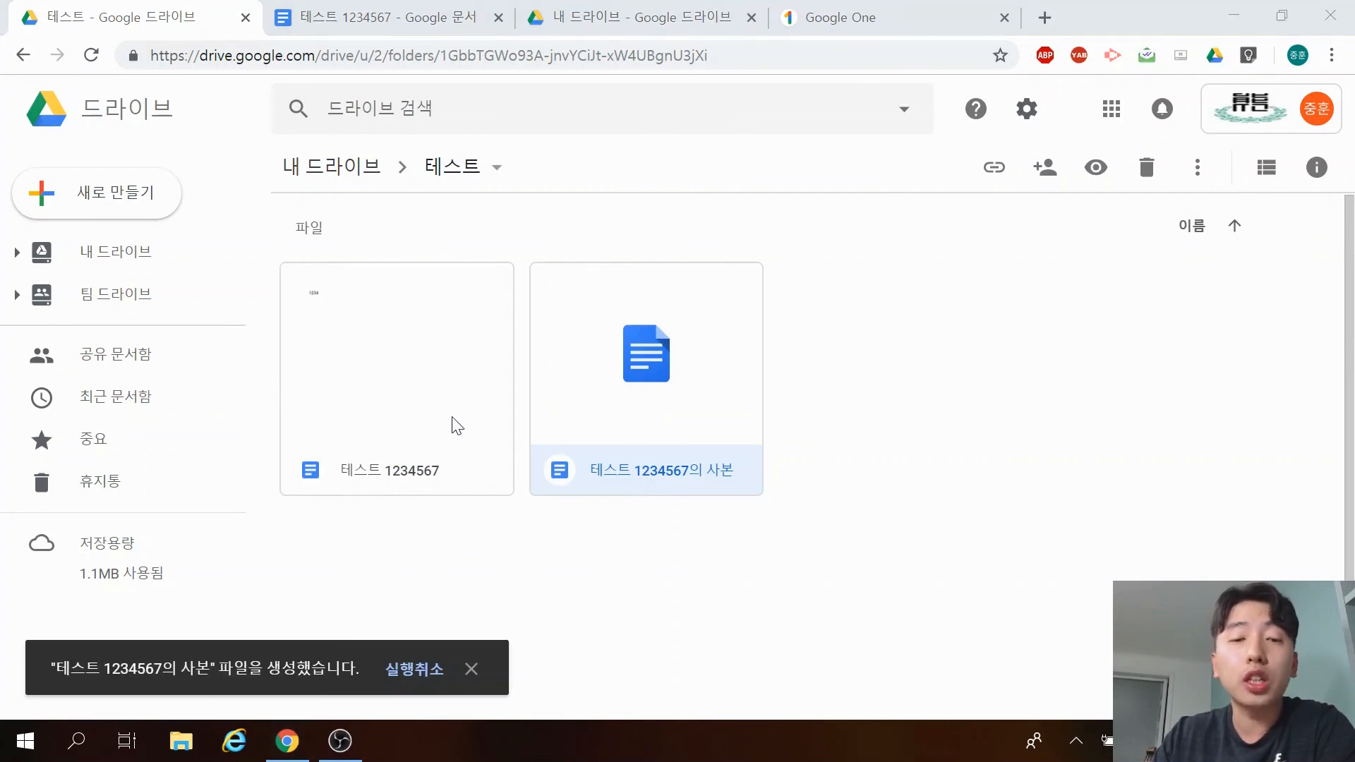
click(622, 590)
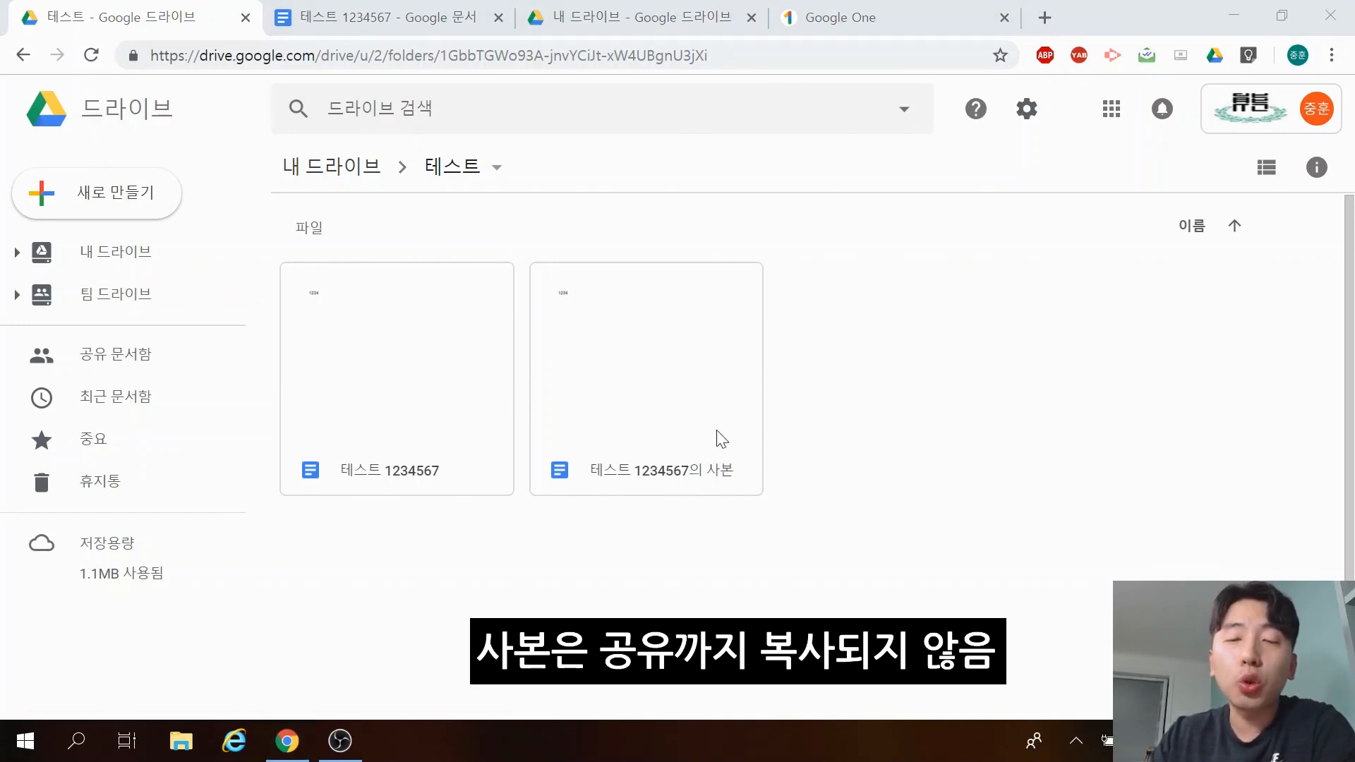
Leave the 테스트 folder and return to My Drive.
right_click(402, 351)
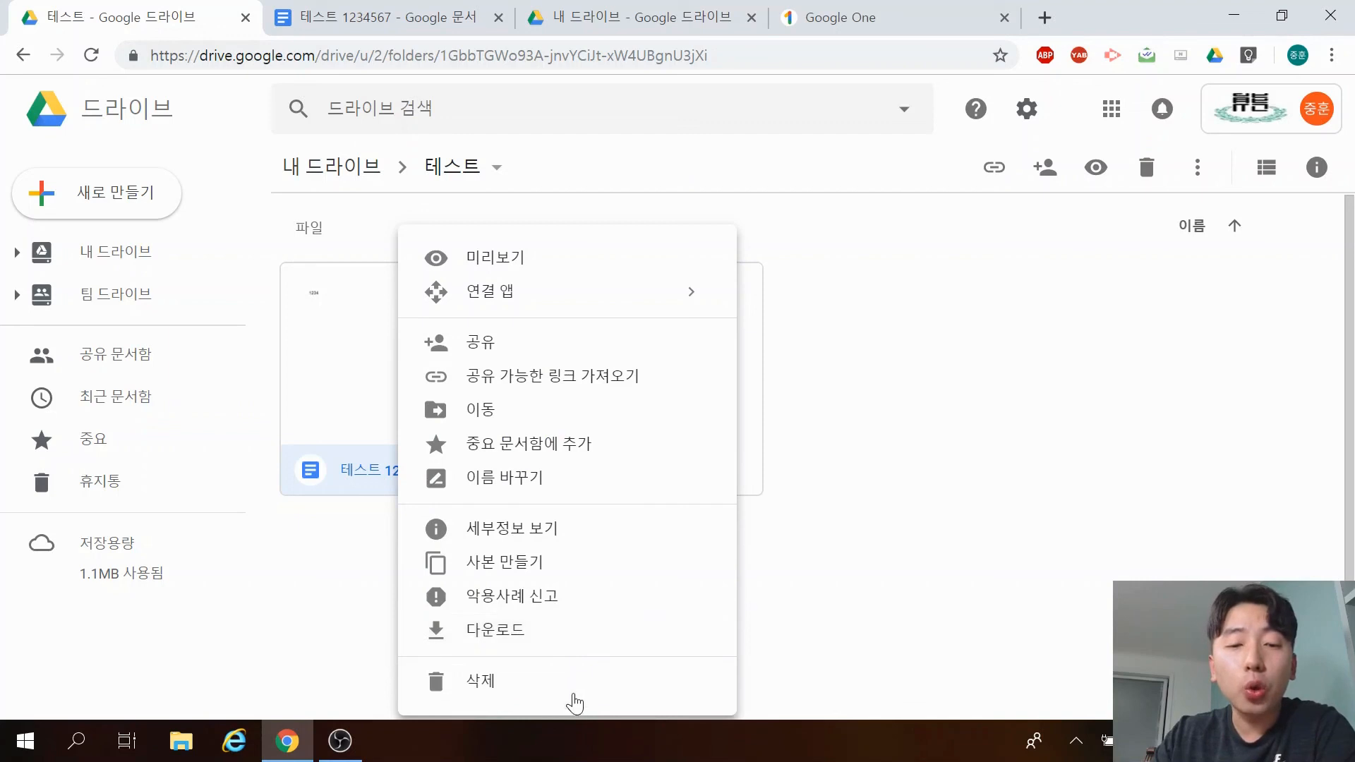
click(933, 492)
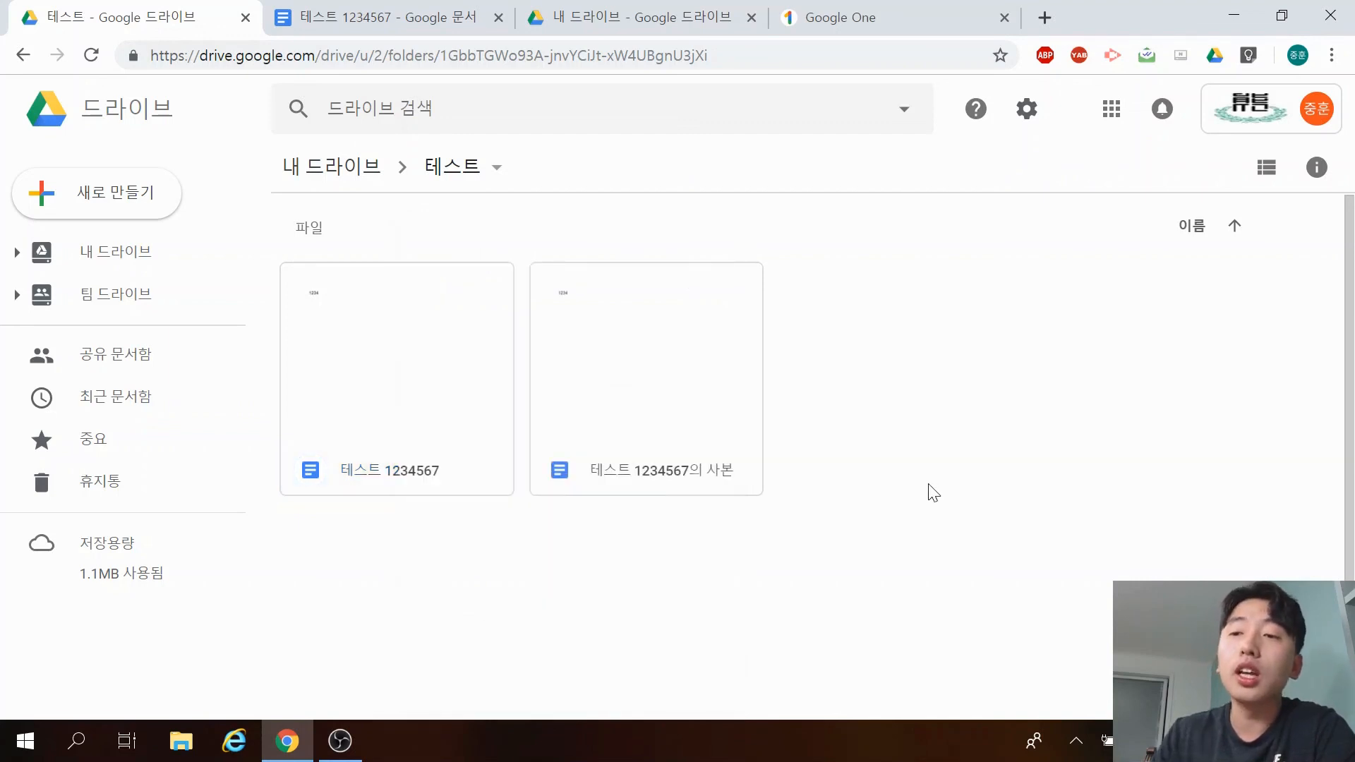
click(134, 253)
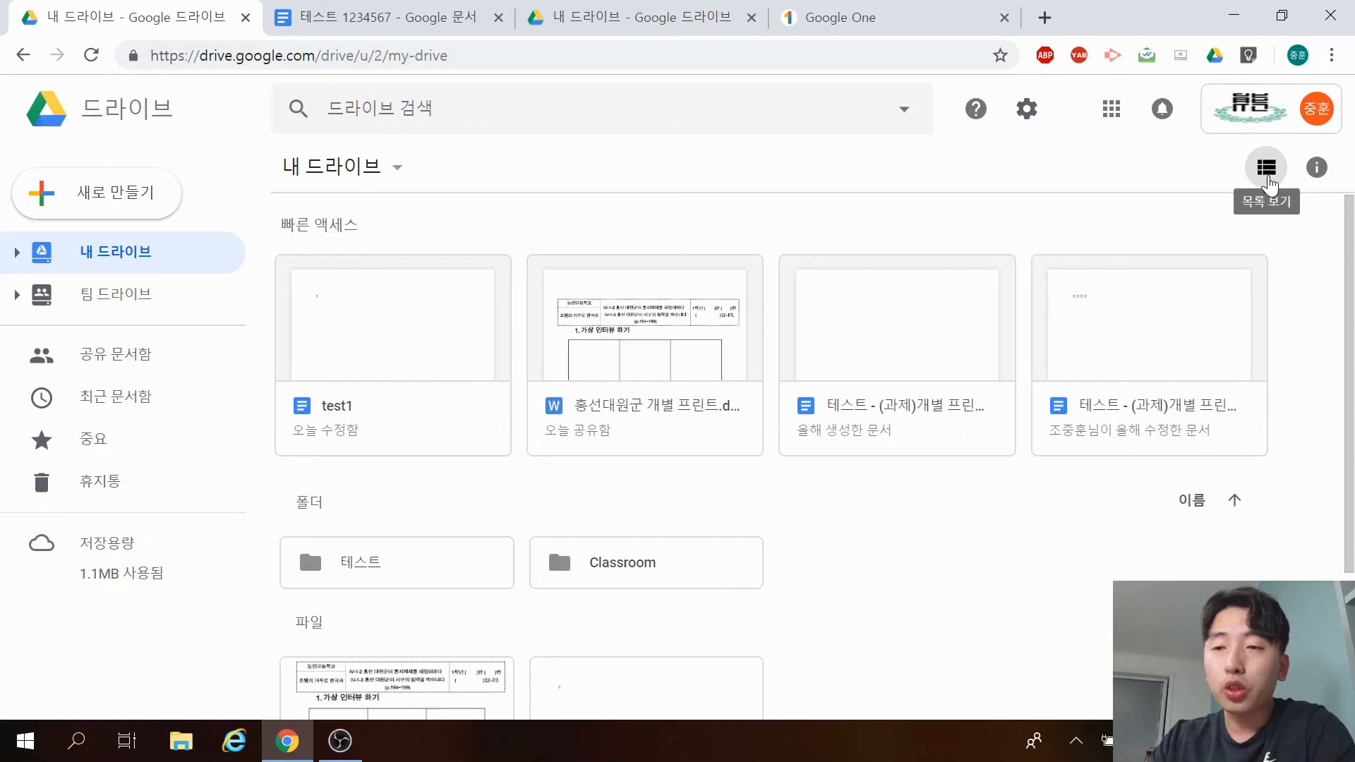
click(1266, 168)
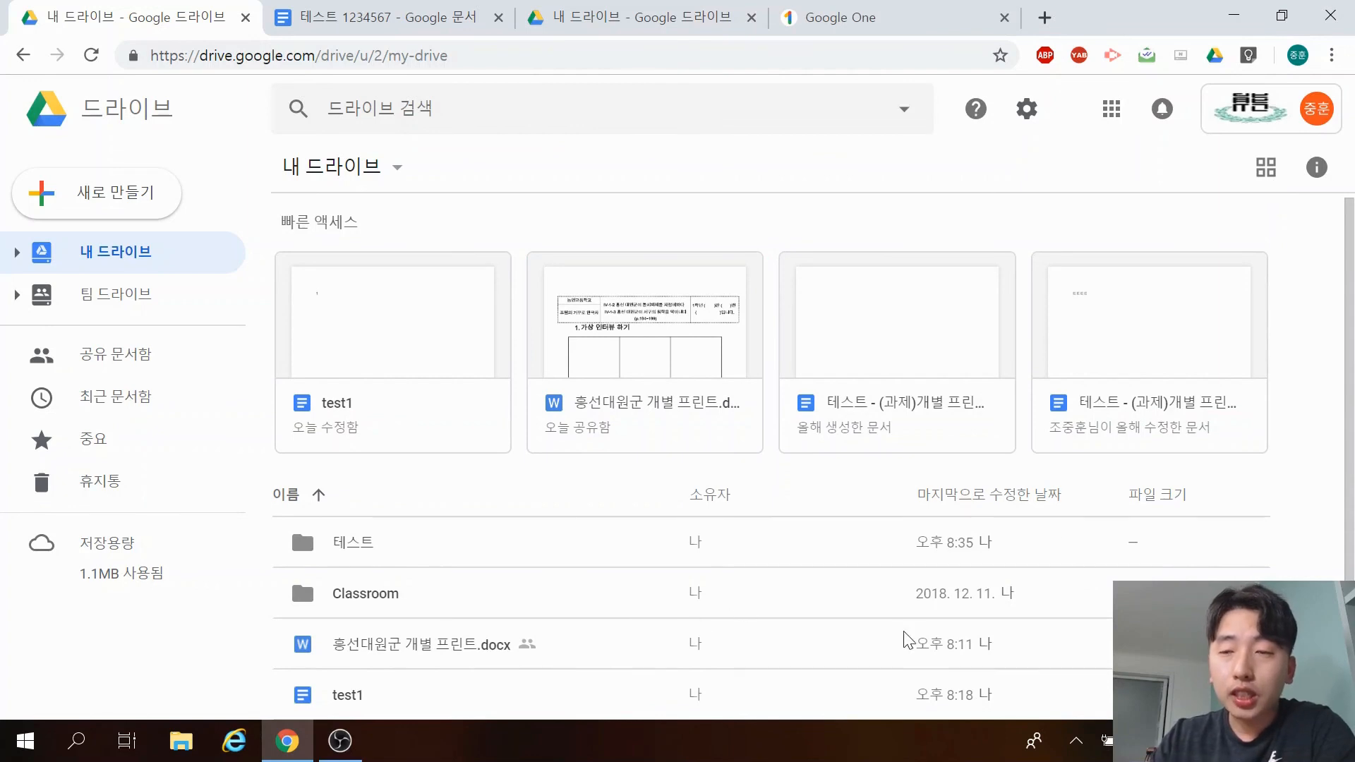
click(1266, 168)
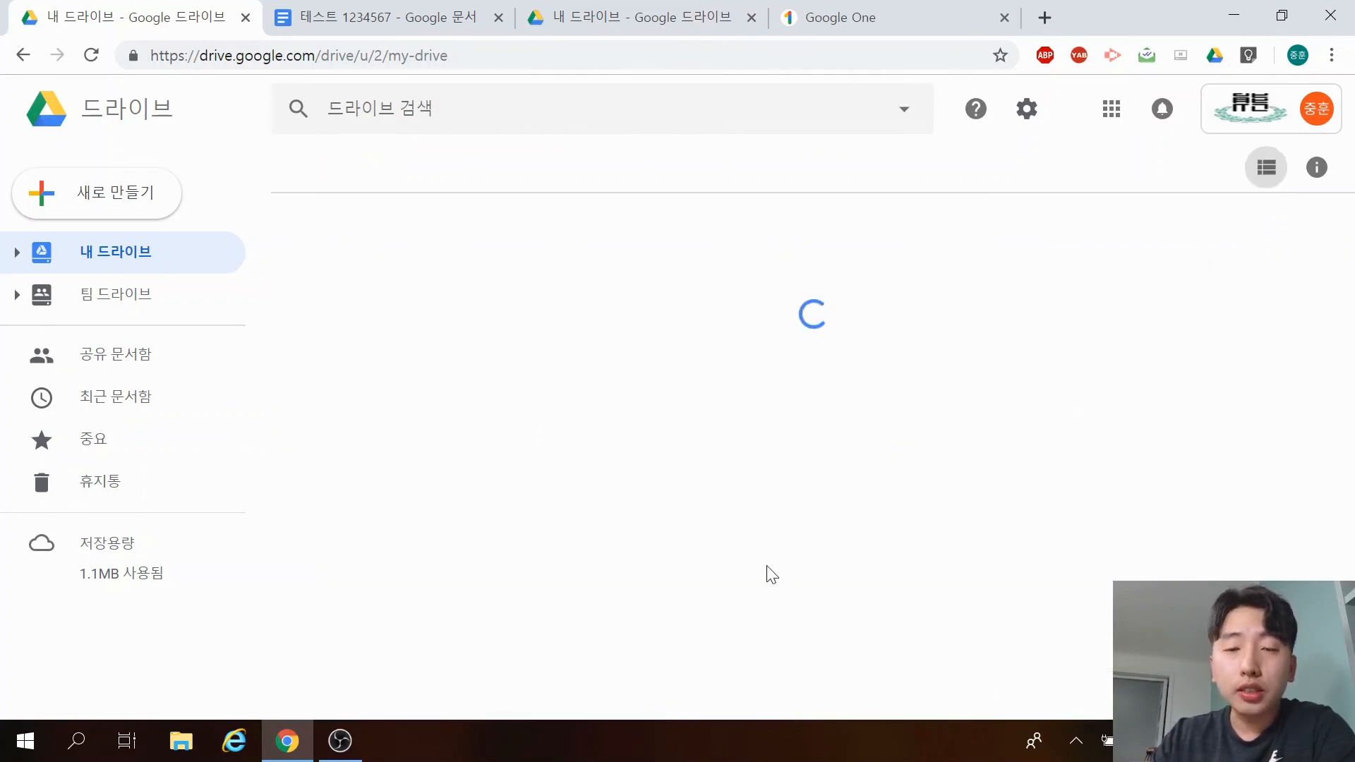
scroll(424, 564, down, 3)
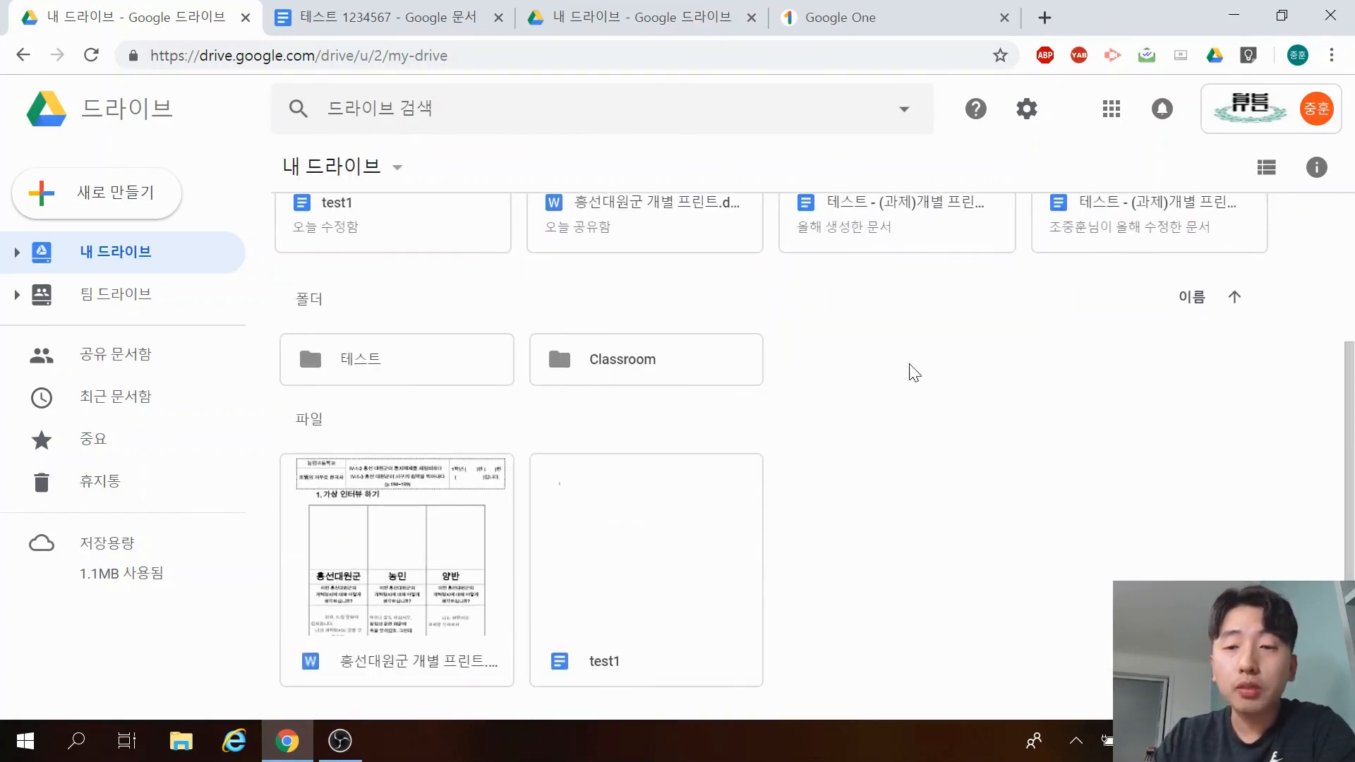
scroll(1096, 540, up, 3)
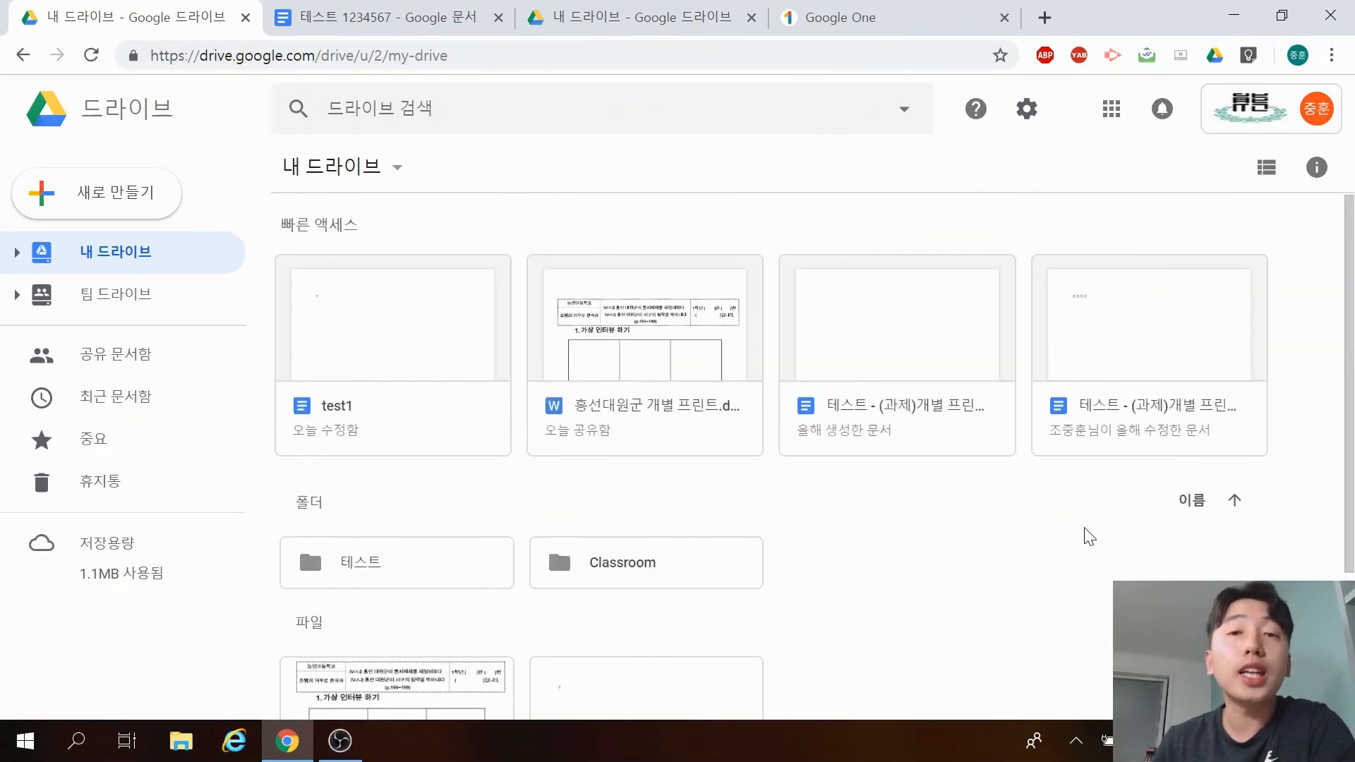